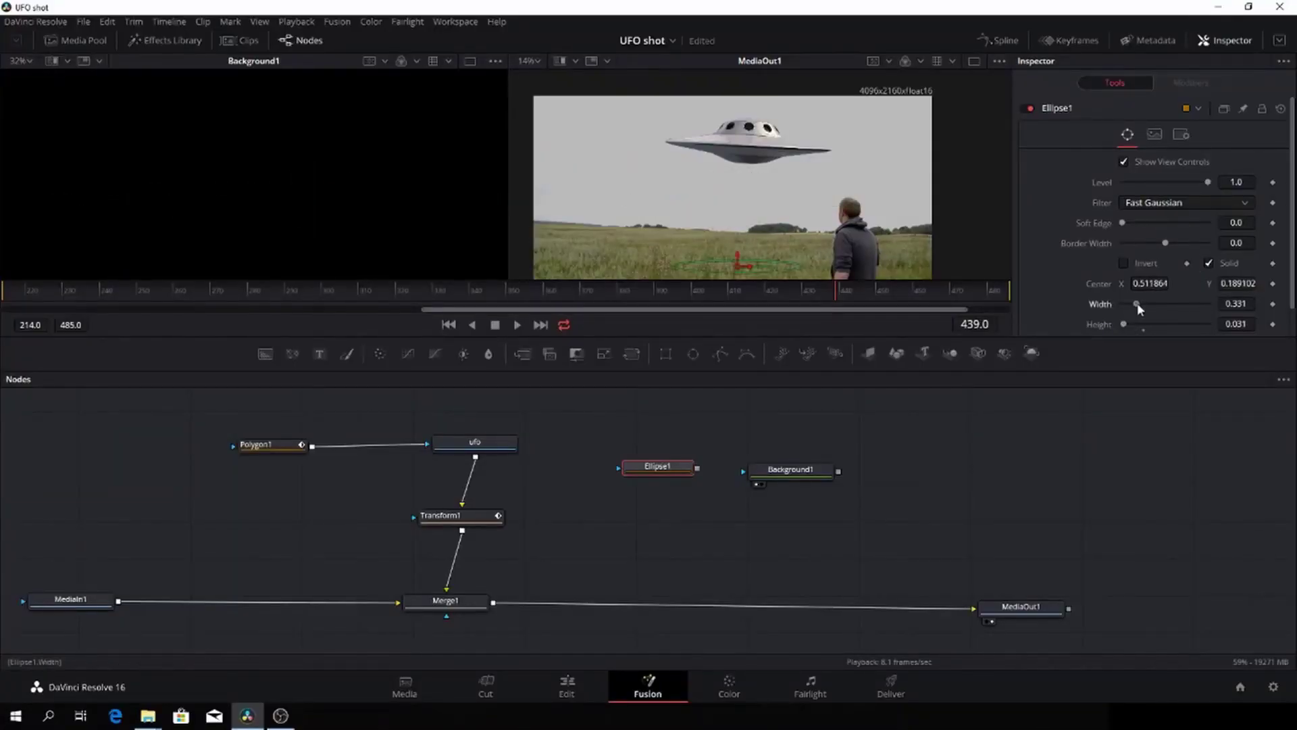
Mask Background1 with Ellipse1 and composite it over the shot with a new Merge node between Merge1 and MediaOut1
{"action": "left_click_drag", "start_coordinate": [697, 468], "coordinate": [743, 470]}
{"action": "left_click_drag", "start_coordinate": [522, 353], "coordinate": [757, 605]}
{"action": "left_click_drag", "start_coordinate": [837, 471], "coordinate": [763, 603]}
{"action": "left_click", "coordinate": [801, 621]}
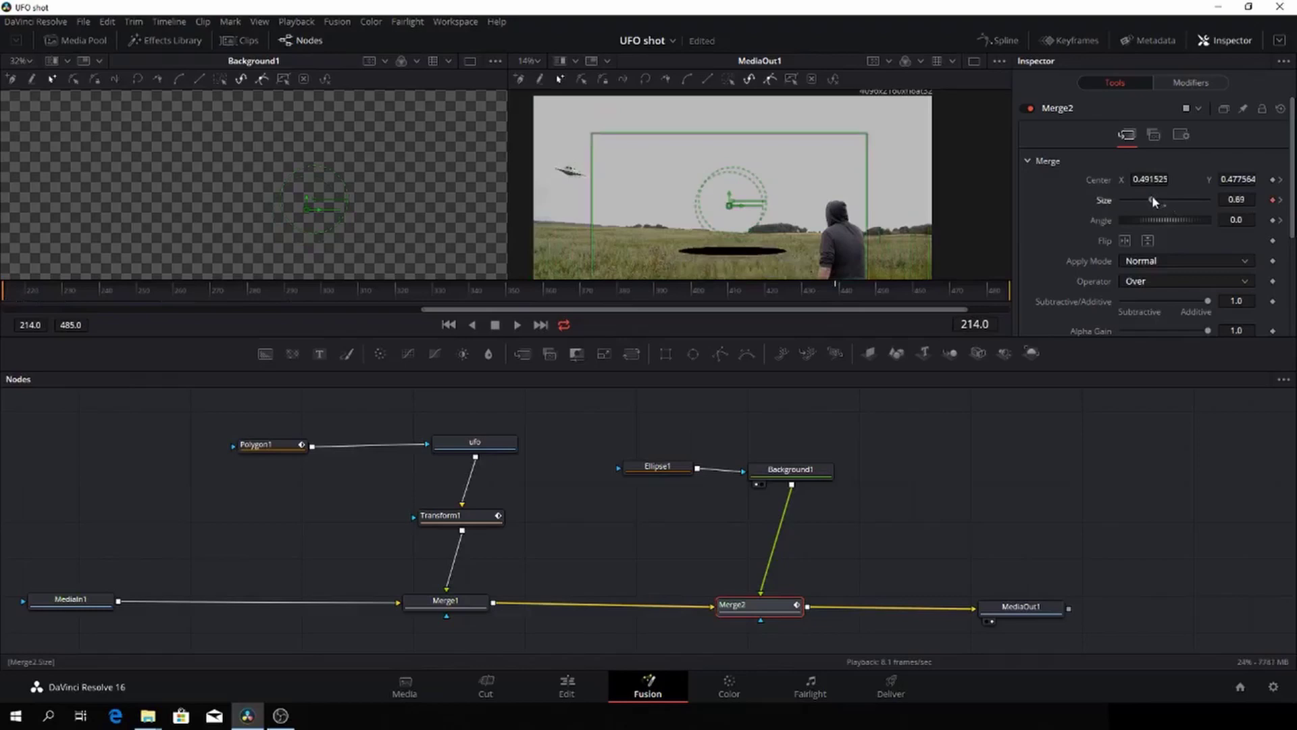
Shrink the ellipse shadow to size 0.2 in Merge2 at frame 214 and play back its animation
{"action": "left_click_drag", "start_coordinate": [1153, 201], "coordinate": [1142, 200]}
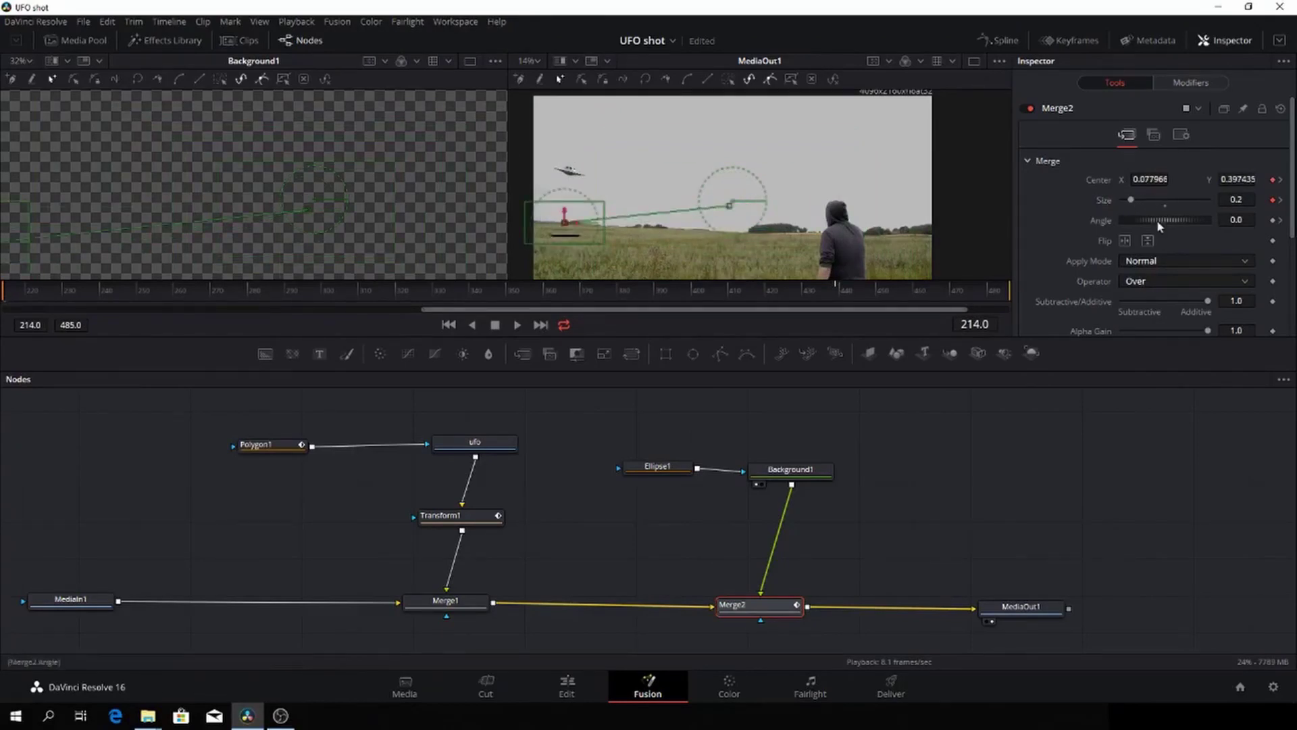
{"action": "key", "text": "space"}
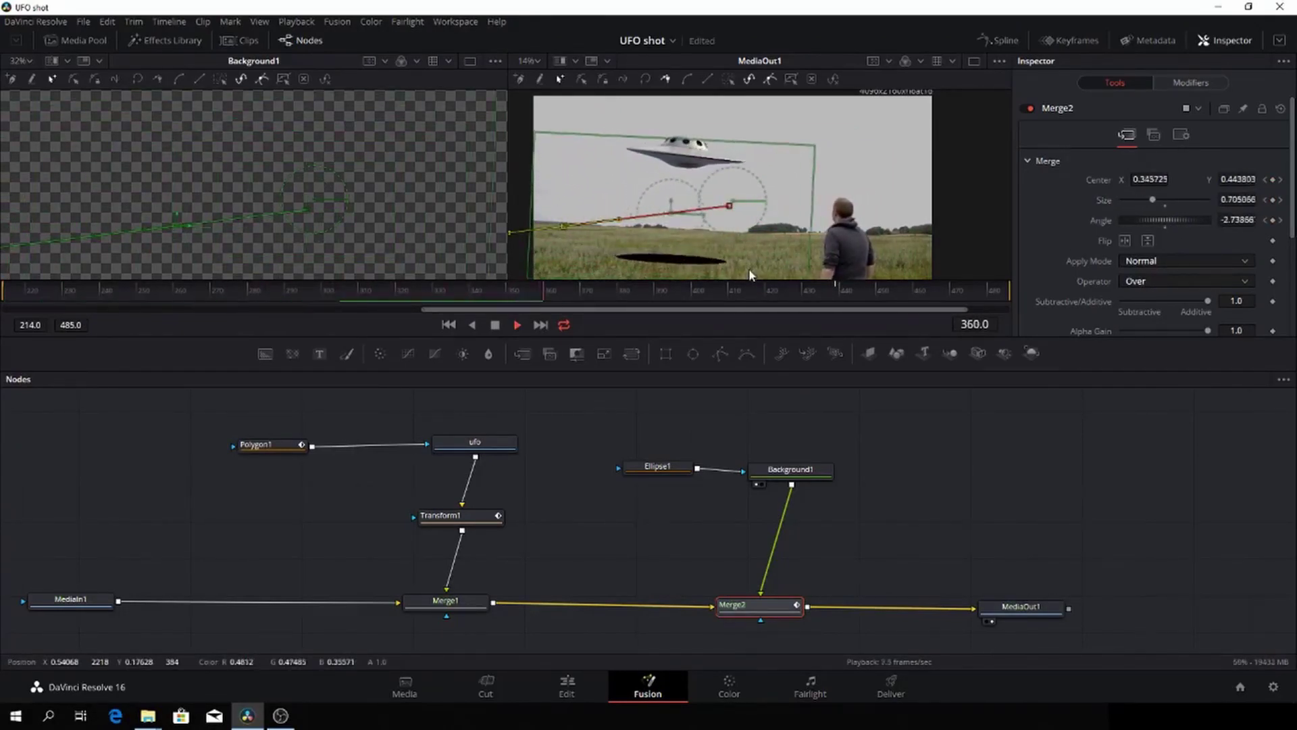
{"action": "key", "text": "space"}
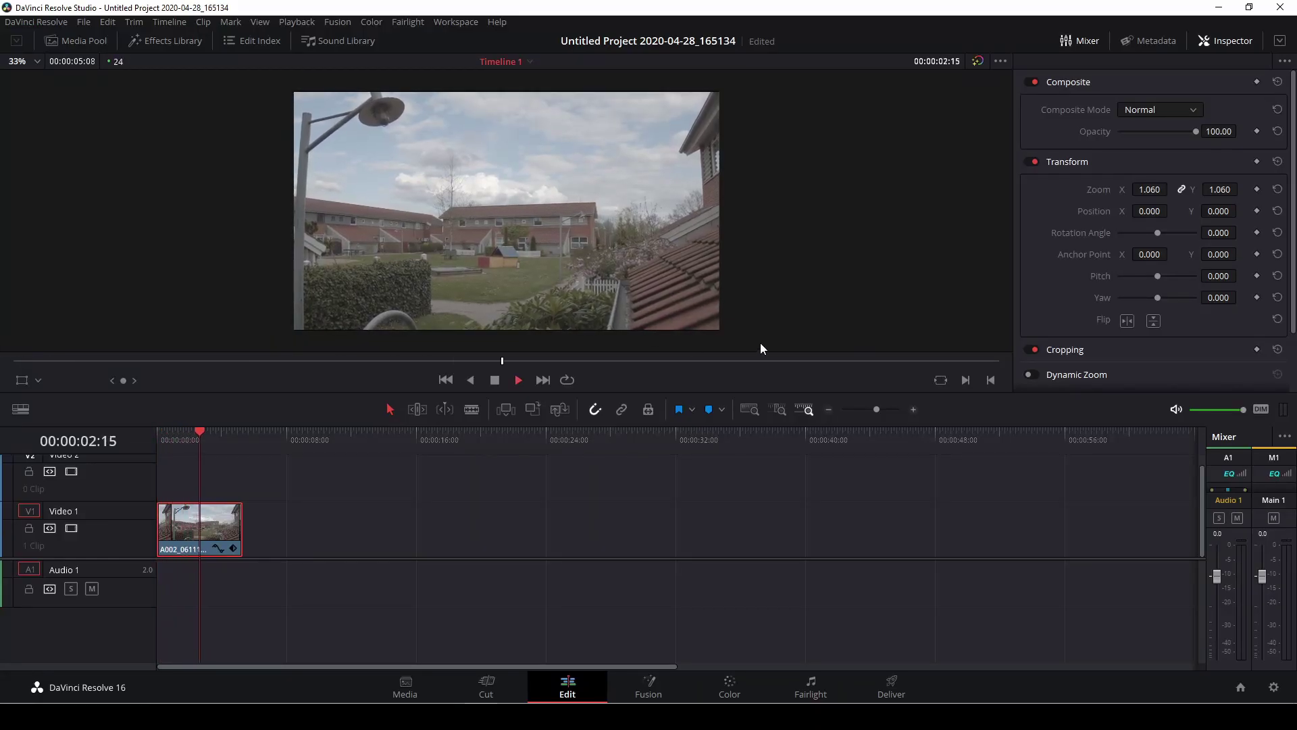
Stop playback and stabilize the timeline clip with Camera Lock enabled
{"action": "key", "text": "space"}
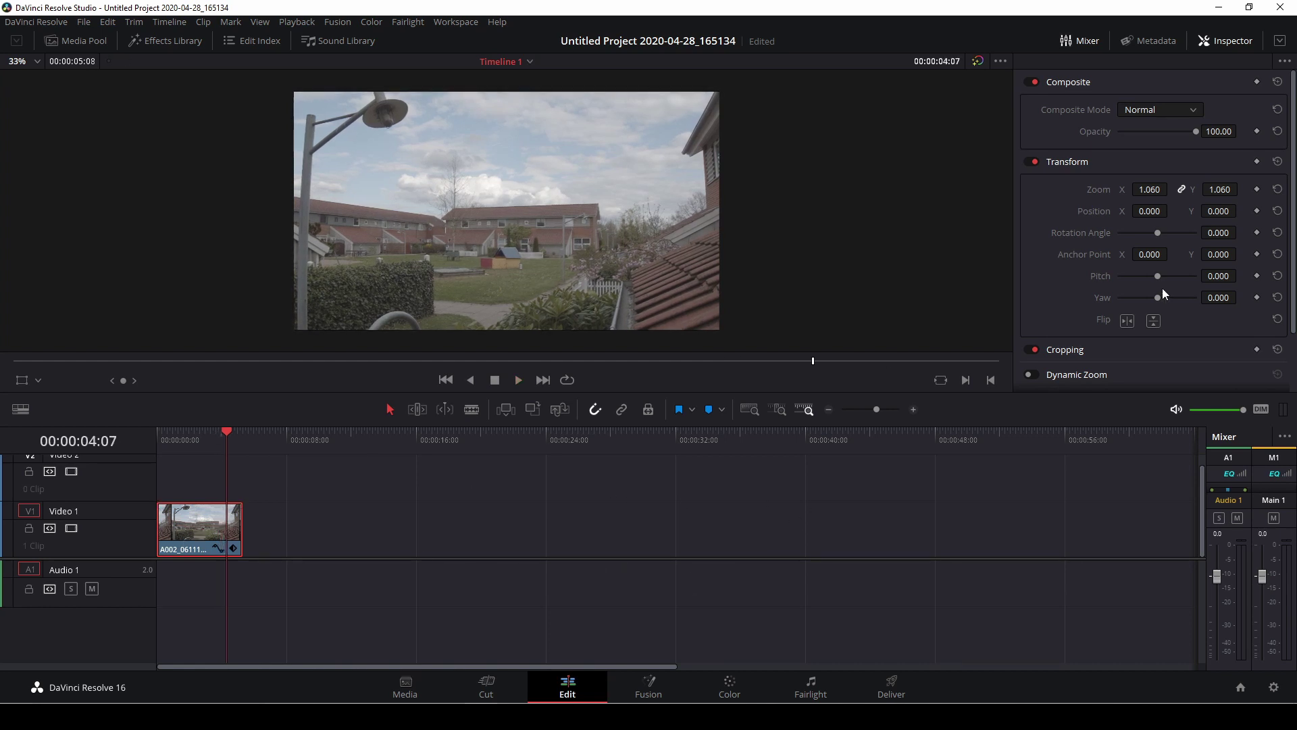
{"action": "scroll", "coordinate": [1125, 338], "scroll_direction": "down", "scroll_amount": 2}
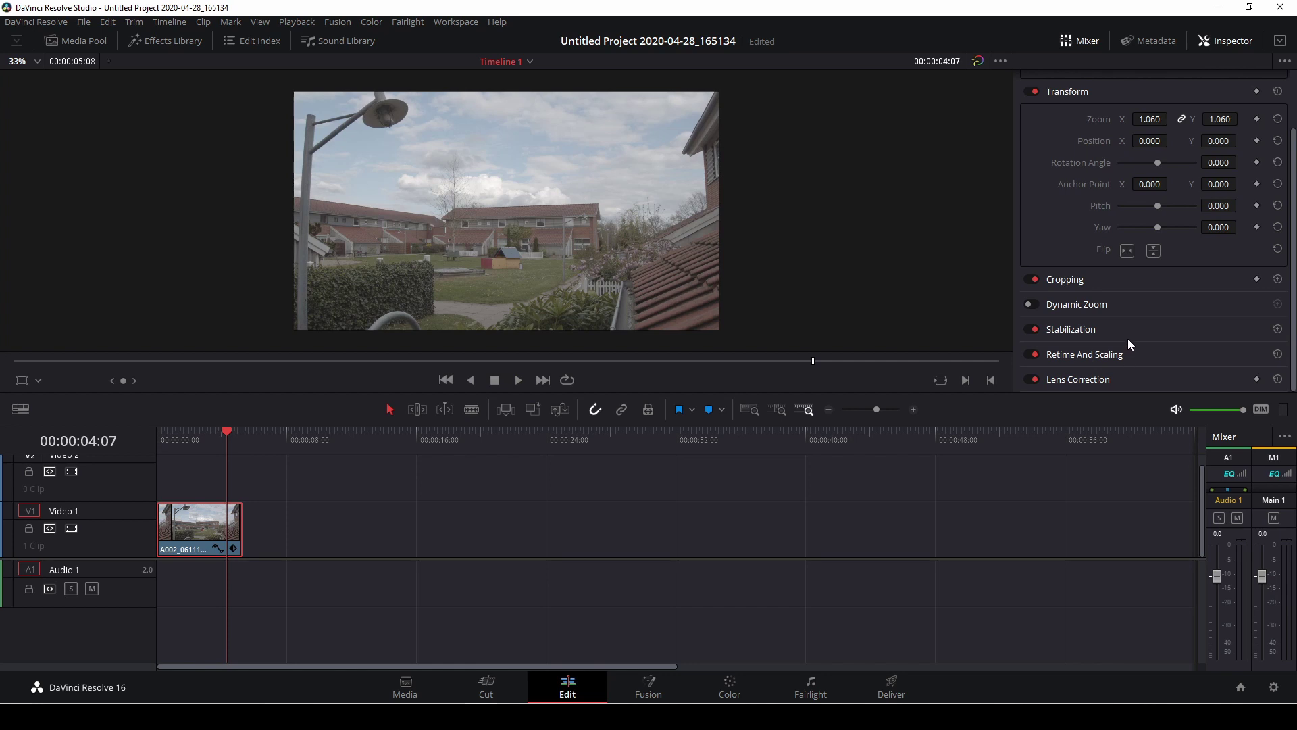
{"action": "left_click", "coordinate": [1131, 331]}
{"action": "scroll", "coordinate": [1140, 345], "scroll_direction": "down", "scroll_amount": 2}
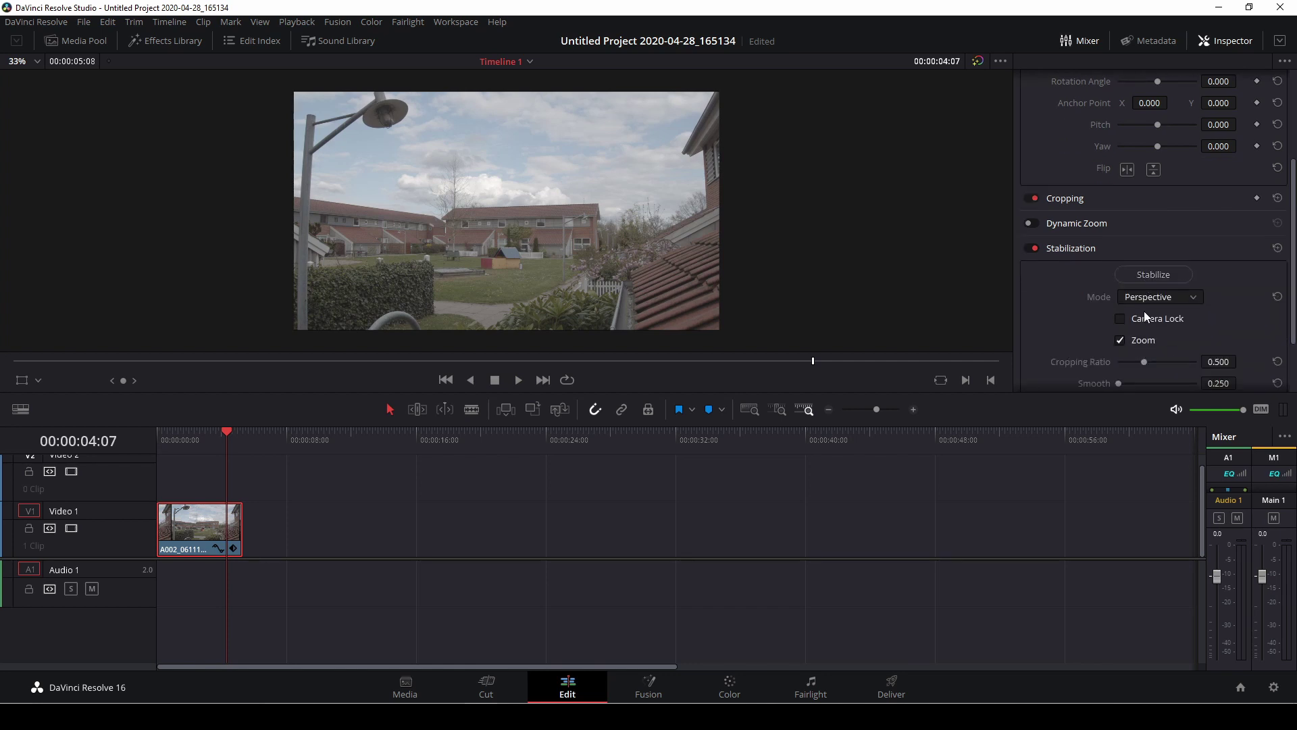
{"action": "left_click", "coordinate": [1122, 318]}
{"action": "left_click", "coordinate": [1174, 274]}
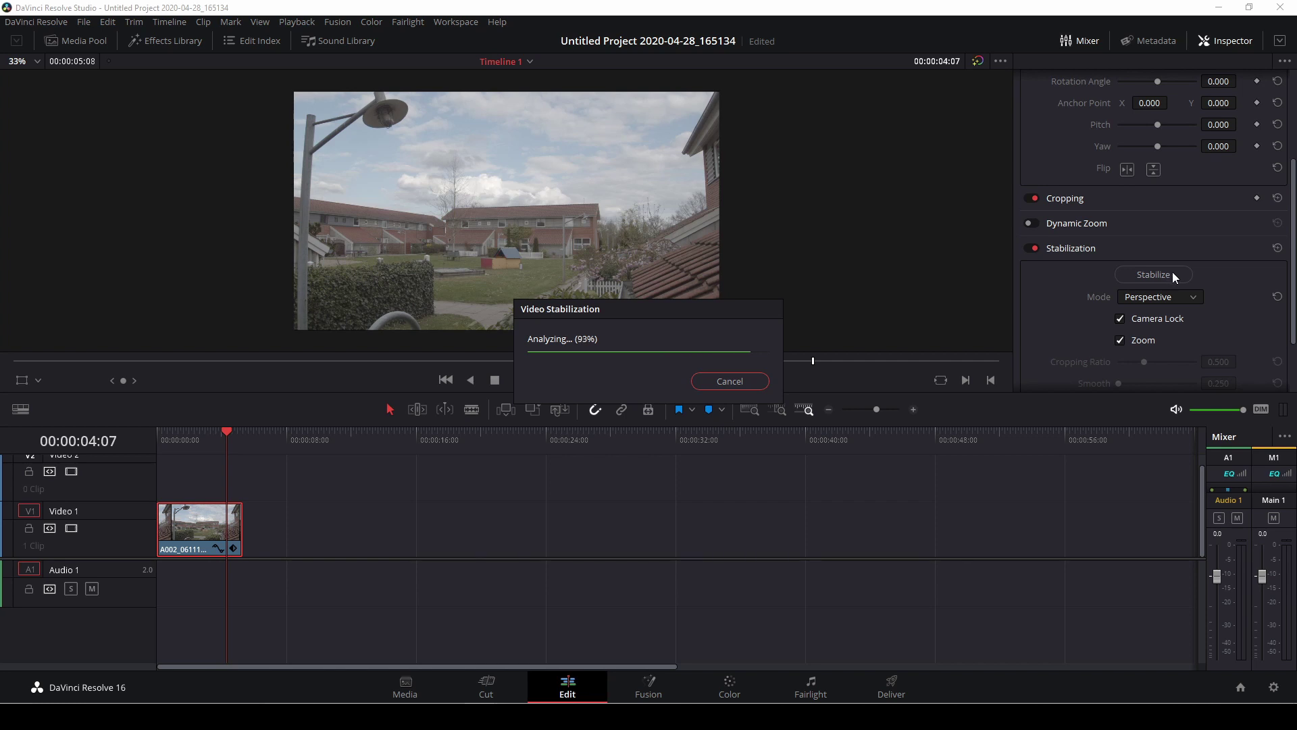
Play the stabilized clip from the start of the timeline to check its steadiness
{"action": "left_click", "coordinate": [159, 445]}
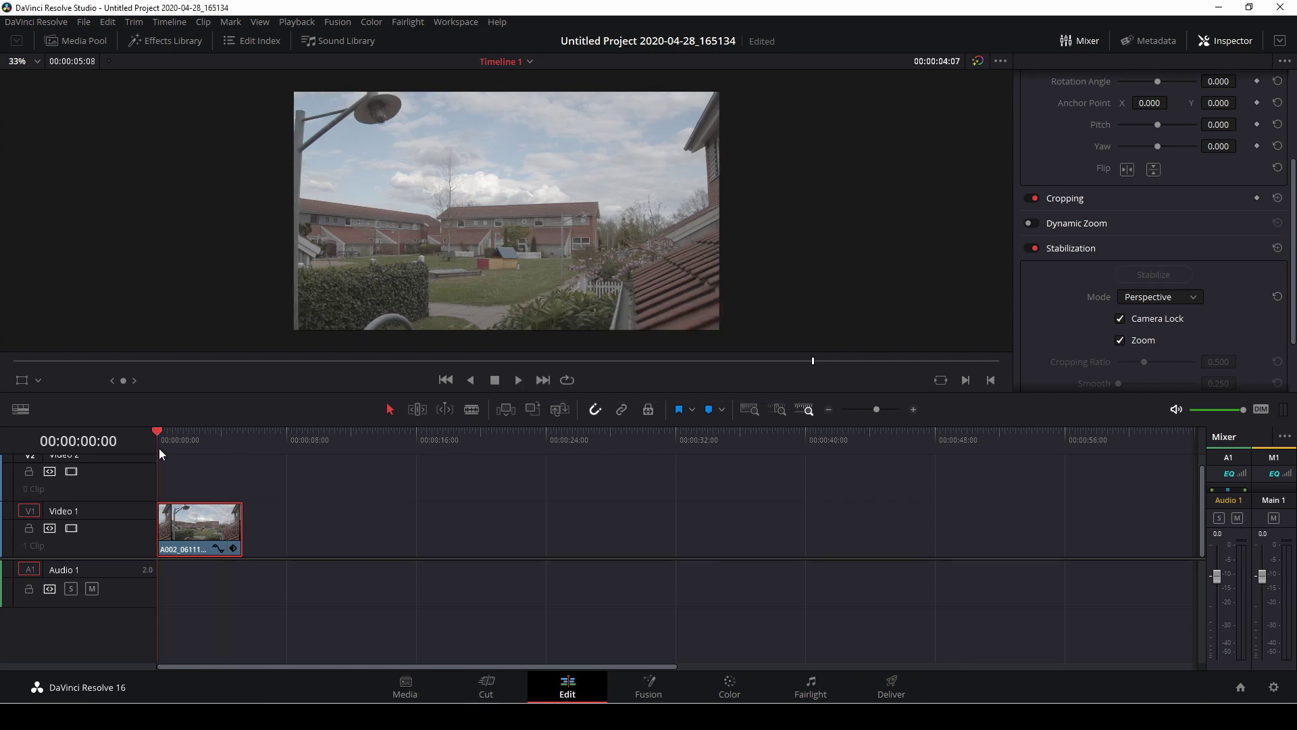
{"action": "key", "text": "space"}
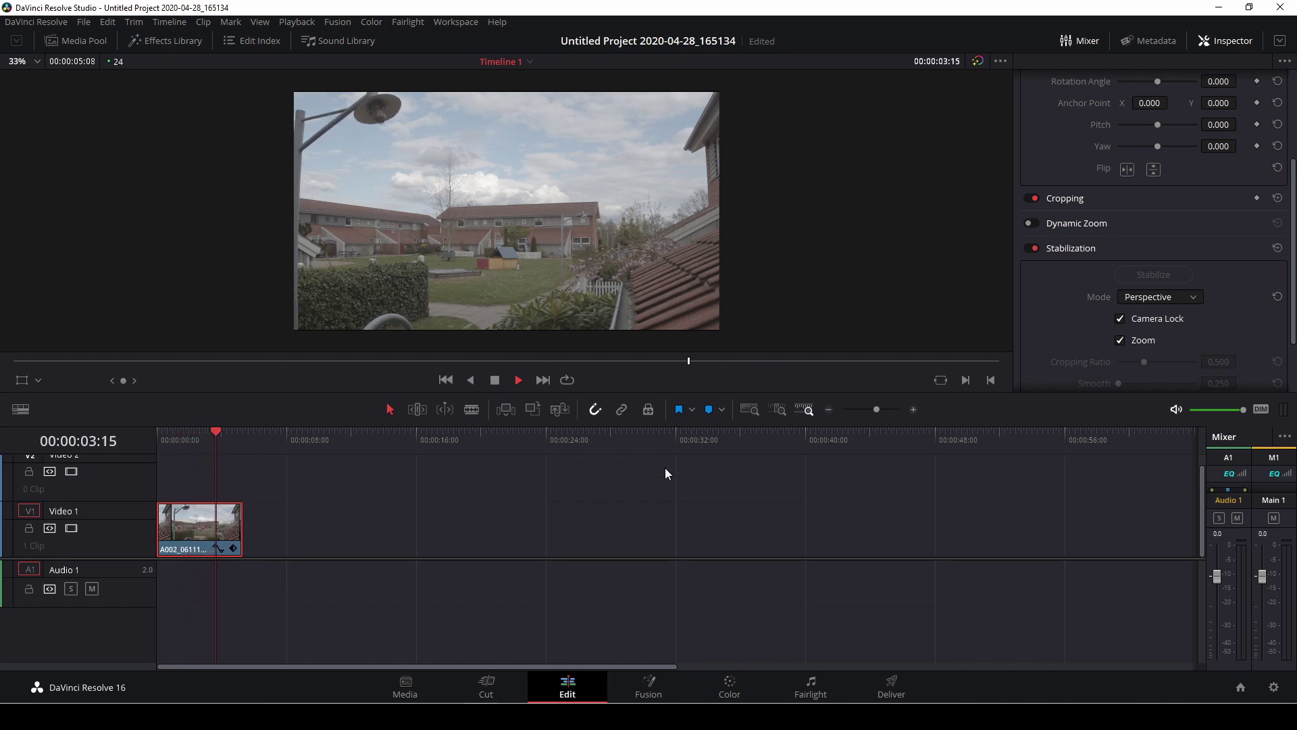
{"action": "key", "text": "space"}
{"action": "left_click", "coordinate": [210, 437]}
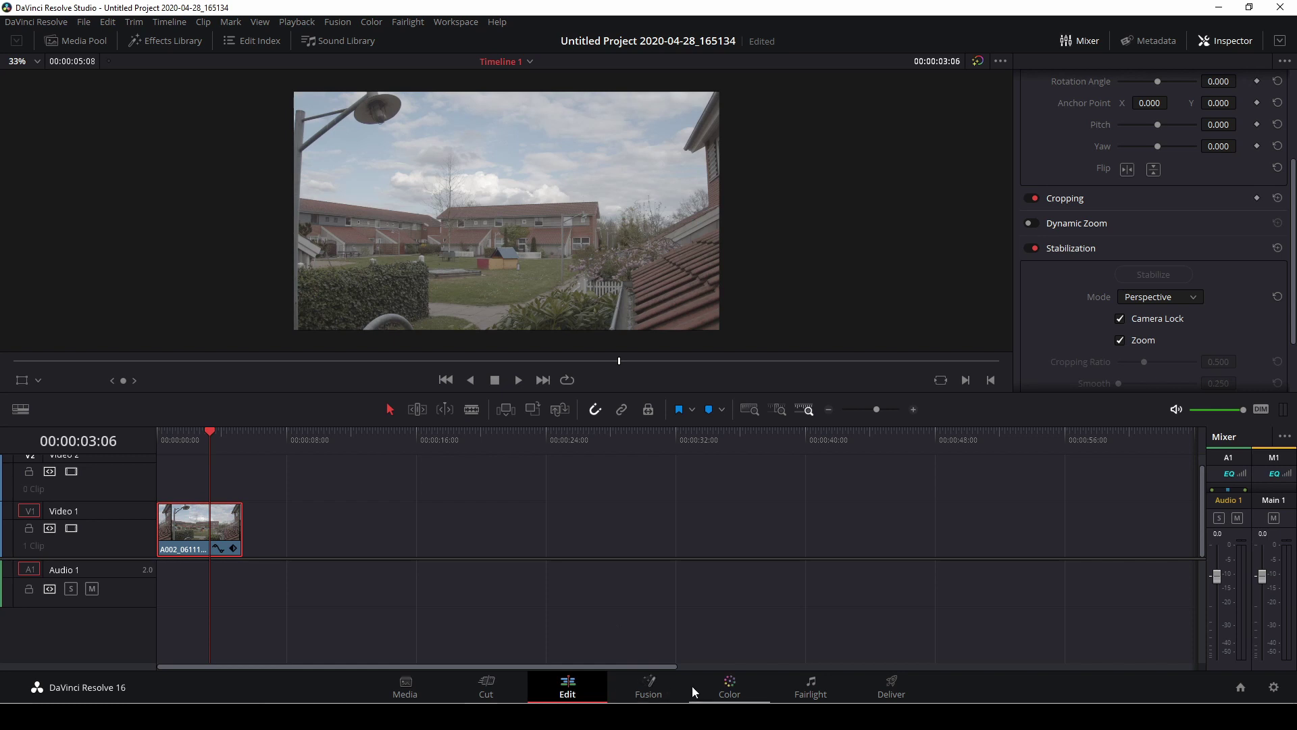
Open the stabilized clip in Fusion and scrub through its frames to check whether the stabilization carries over
{"action": "left_click", "coordinate": [651, 688]}
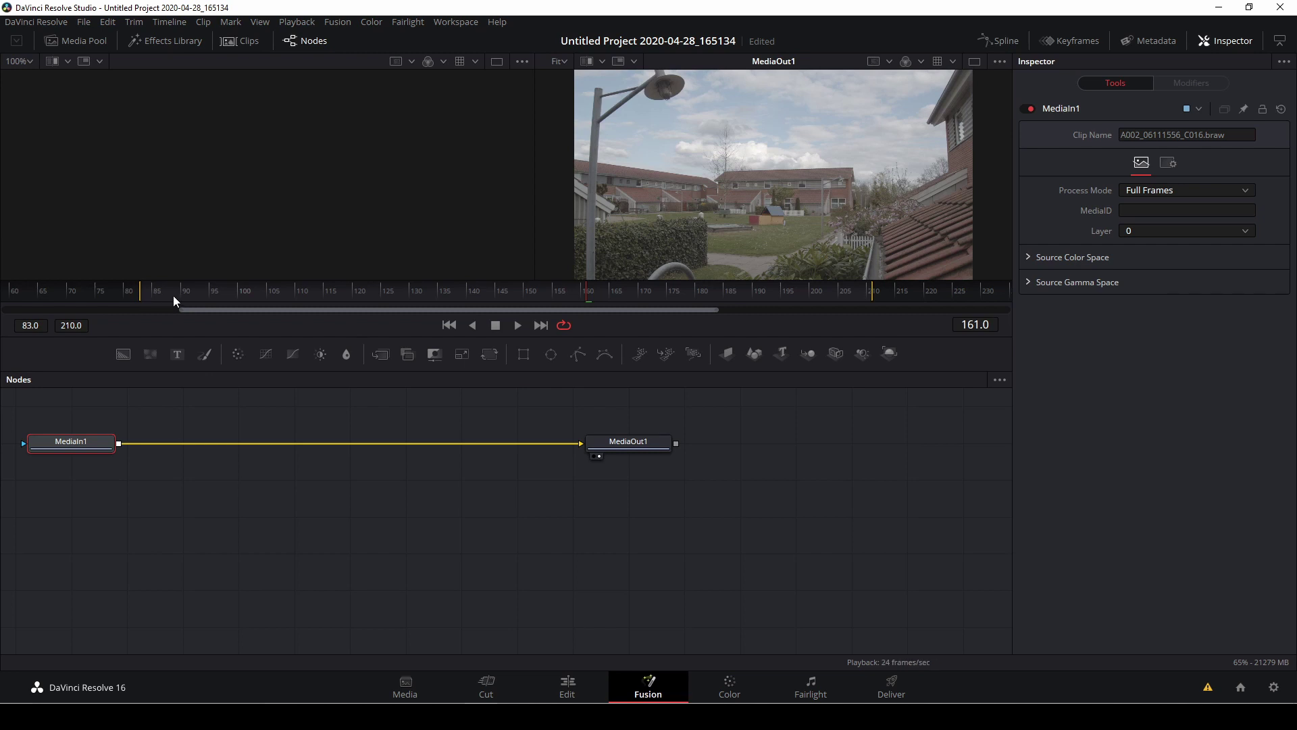
{"action": "left_click_drag", "start_coordinate": [585, 291], "coordinate": [144, 298]}
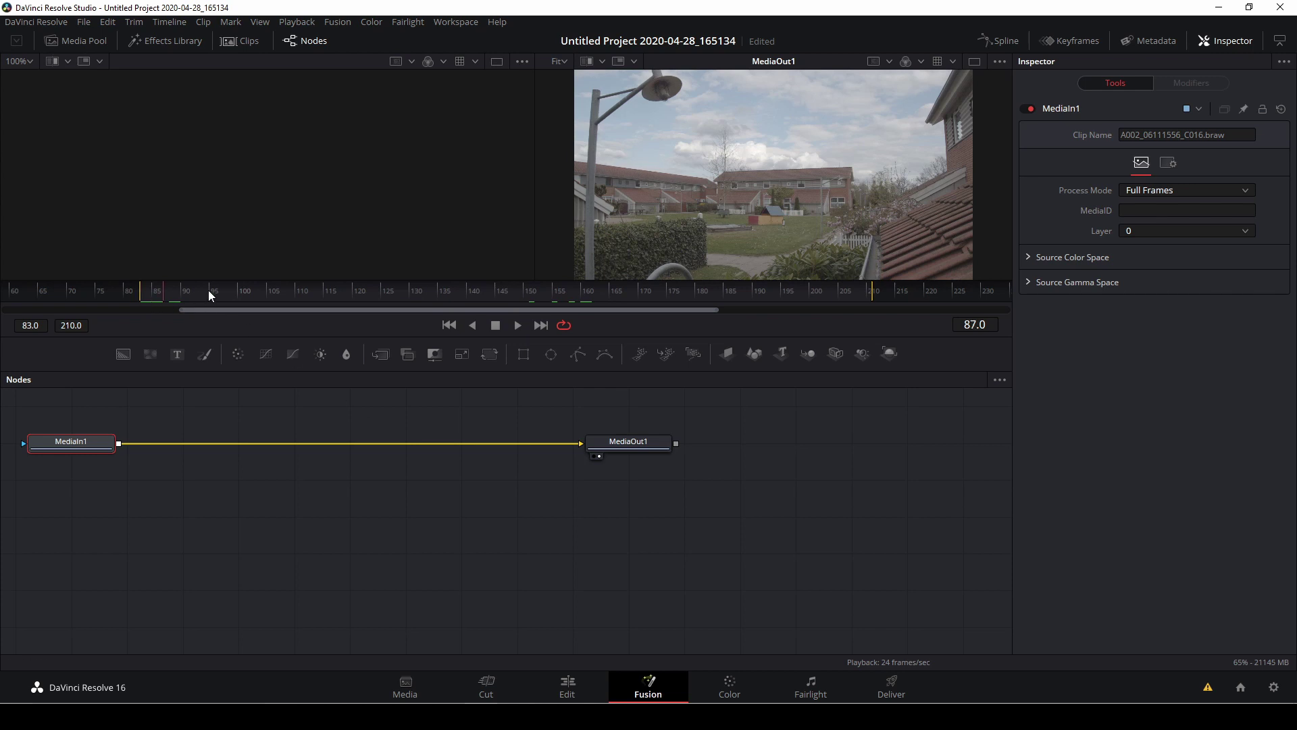
{"action": "left_click_drag", "start_coordinate": [208, 289], "coordinate": [612, 350]}
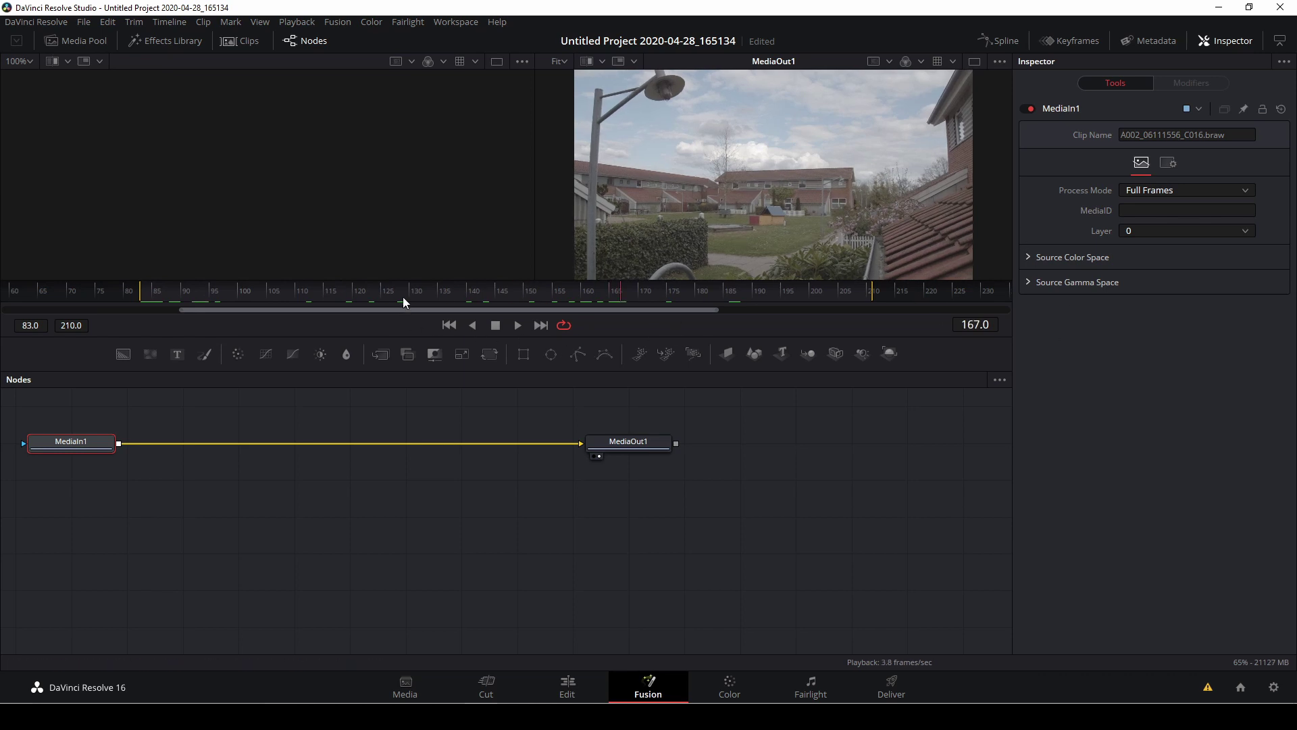
{"action": "left_click", "coordinate": [152, 295]}
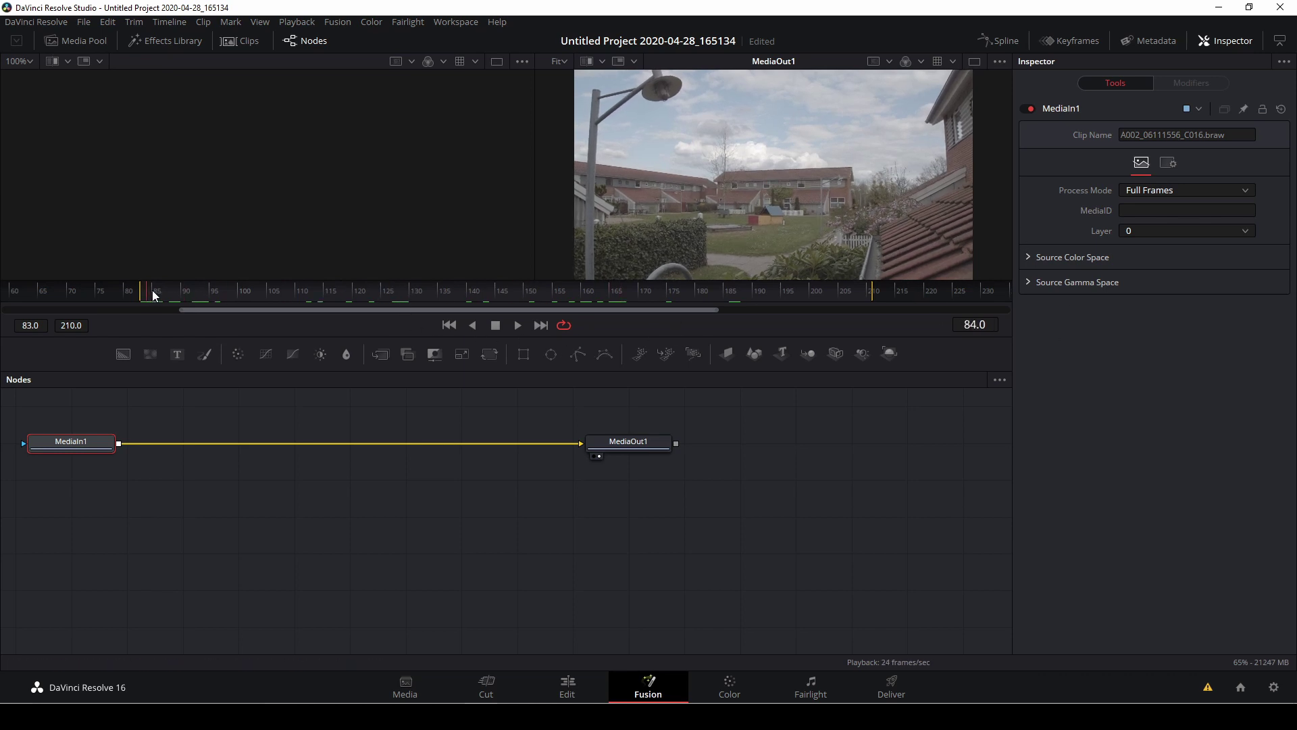
Return to the Edit page and play the stabilized clip for comparison
{"action": "left_click", "coordinate": [568, 694]}
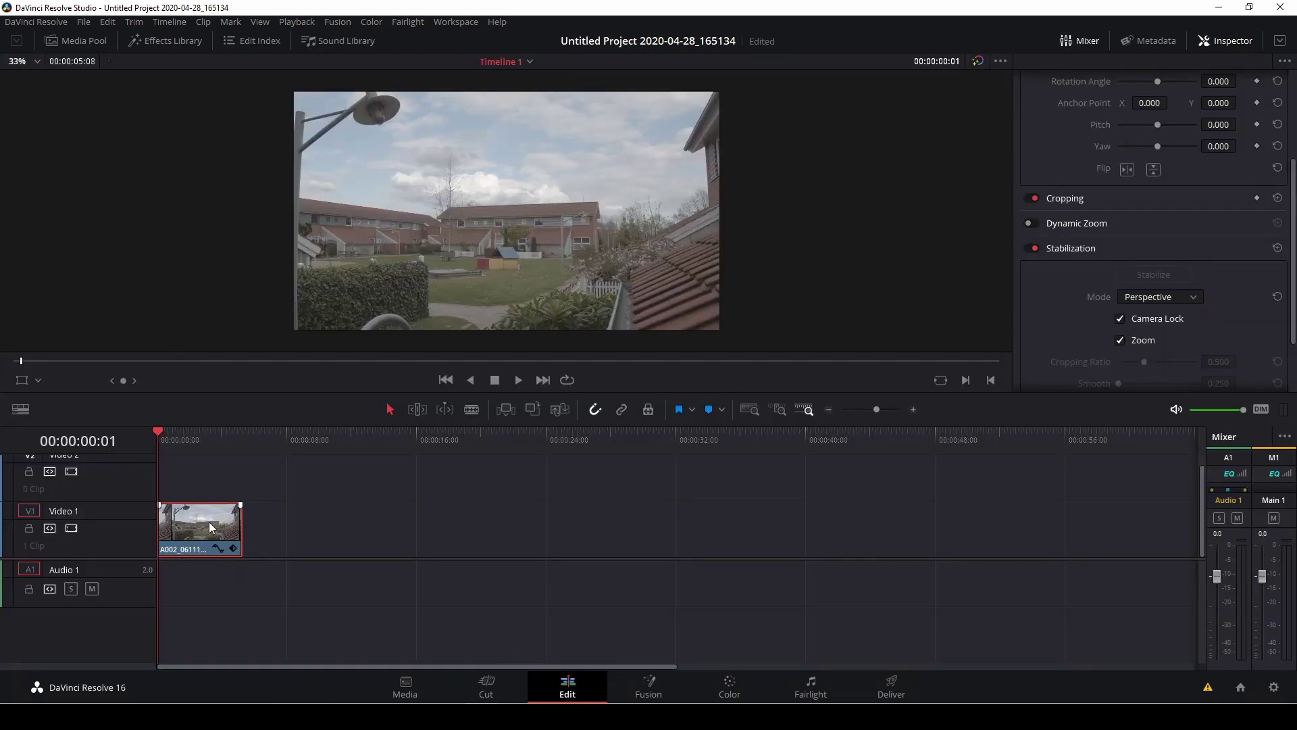
{"action": "key", "text": "space"}
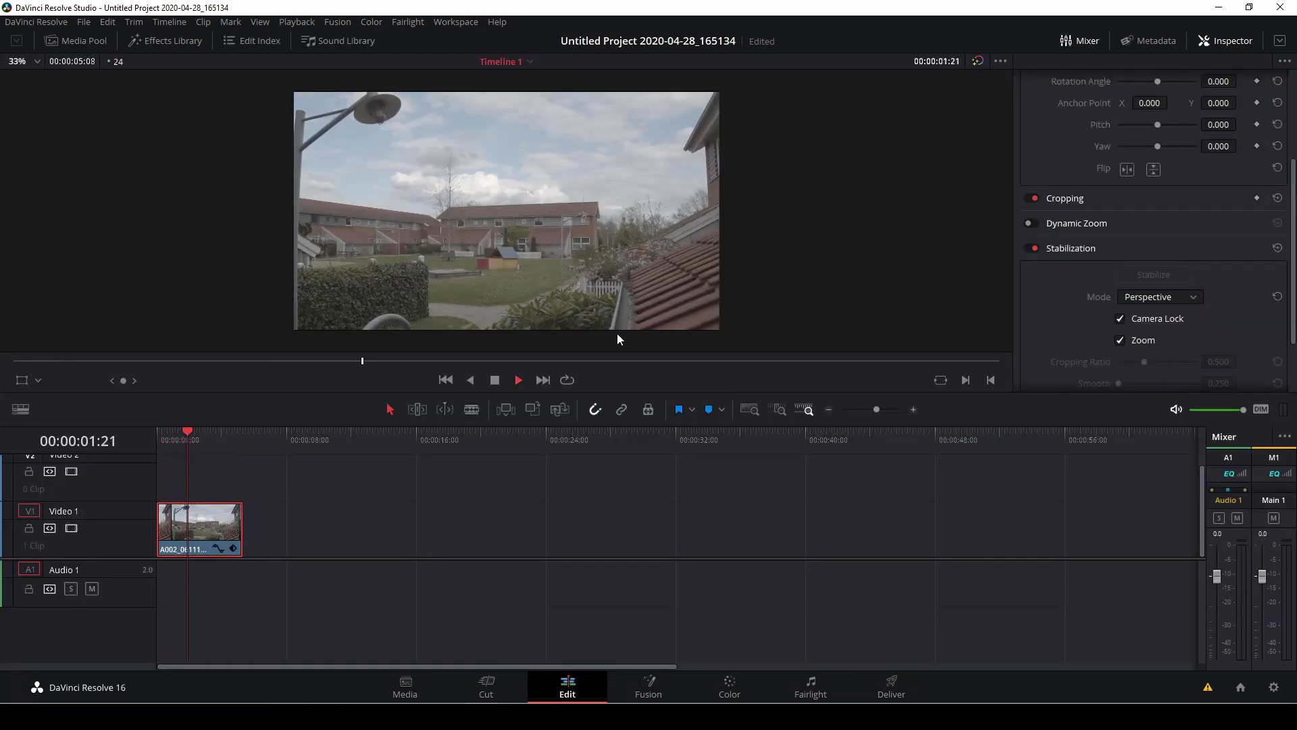
{"action": "key", "text": "space"}
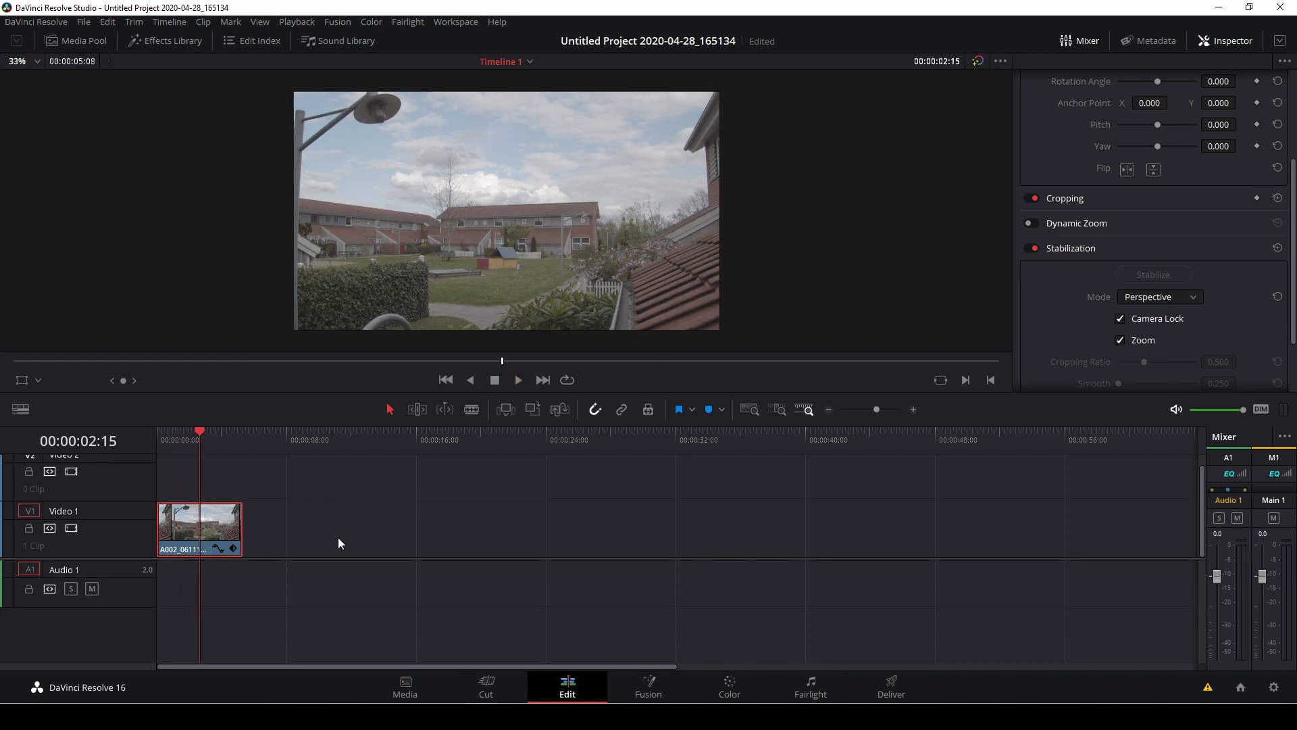
Convert the stabilized clip into a compound clip named plate
{"action": "right_click", "coordinate": [228, 535]}
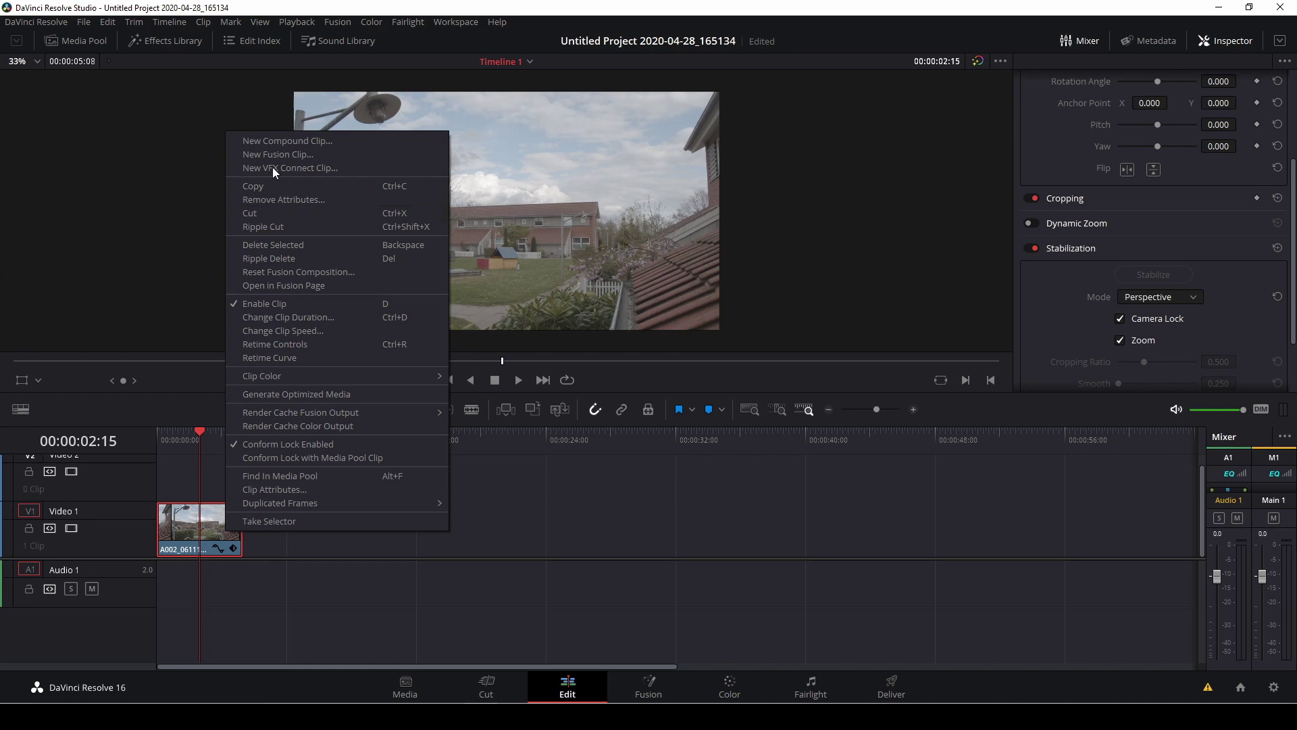
{"action": "left_click", "coordinate": [283, 142]}
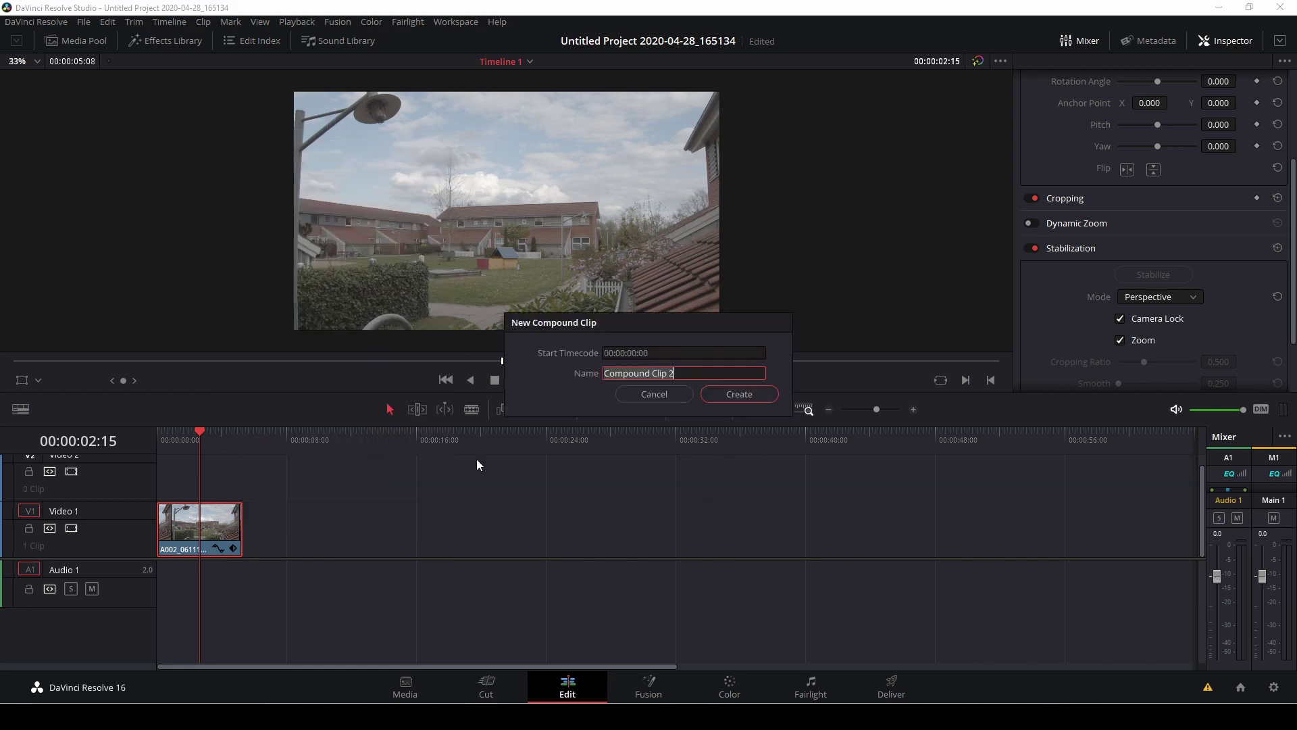
{"action": "key", "text": "BackSpace"}
{"action": "type", "text": "plate"}
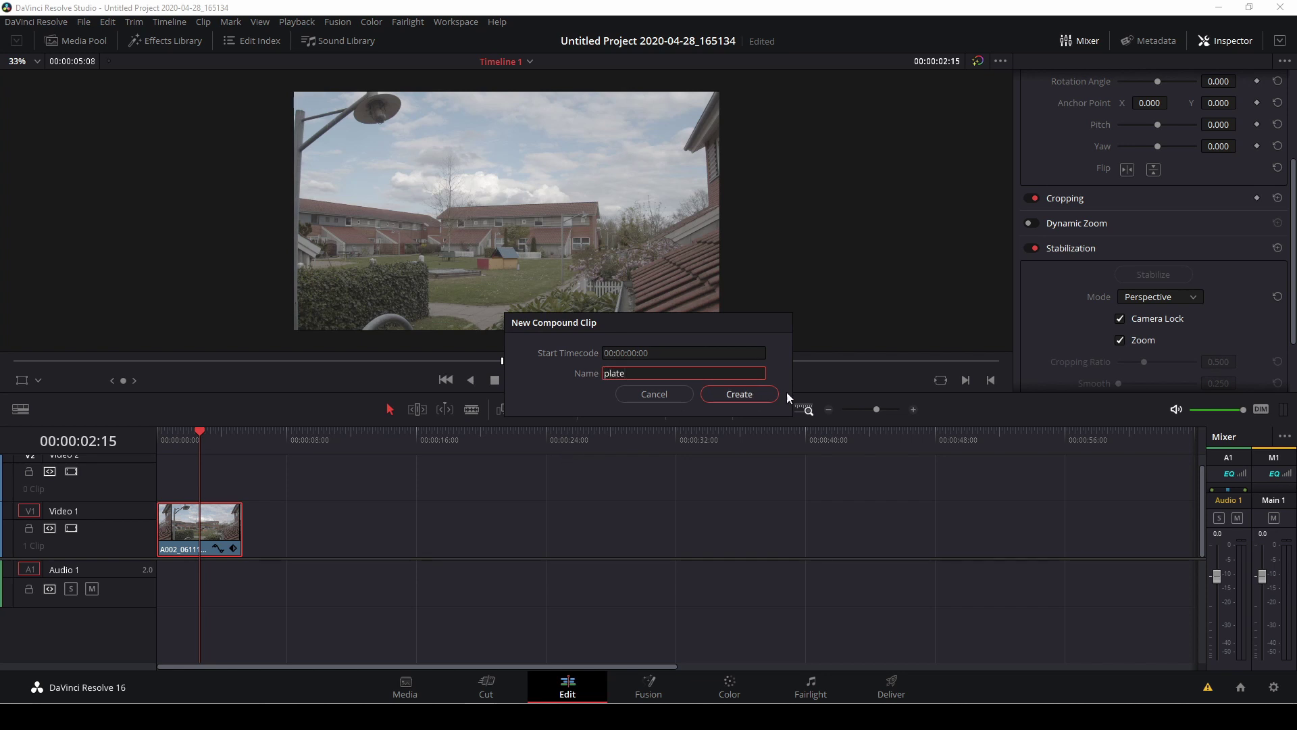
{"action": "left_click", "coordinate": [735, 393]}
Scrub through the plate compound clip on the timeline and return to its first frame
{"action": "key", "text": "Home"}
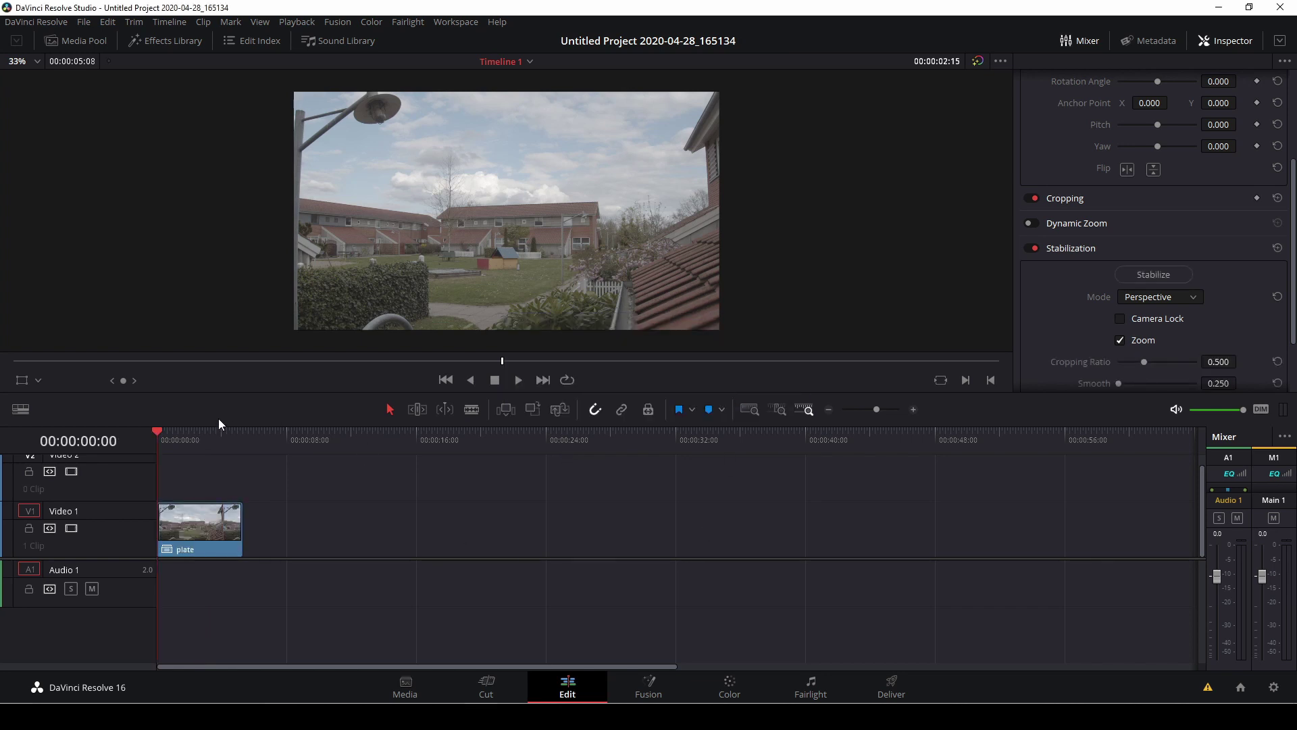
{"action": "left_click_drag", "start_coordinate": [206, 436], "coordinate": [211, 436]}
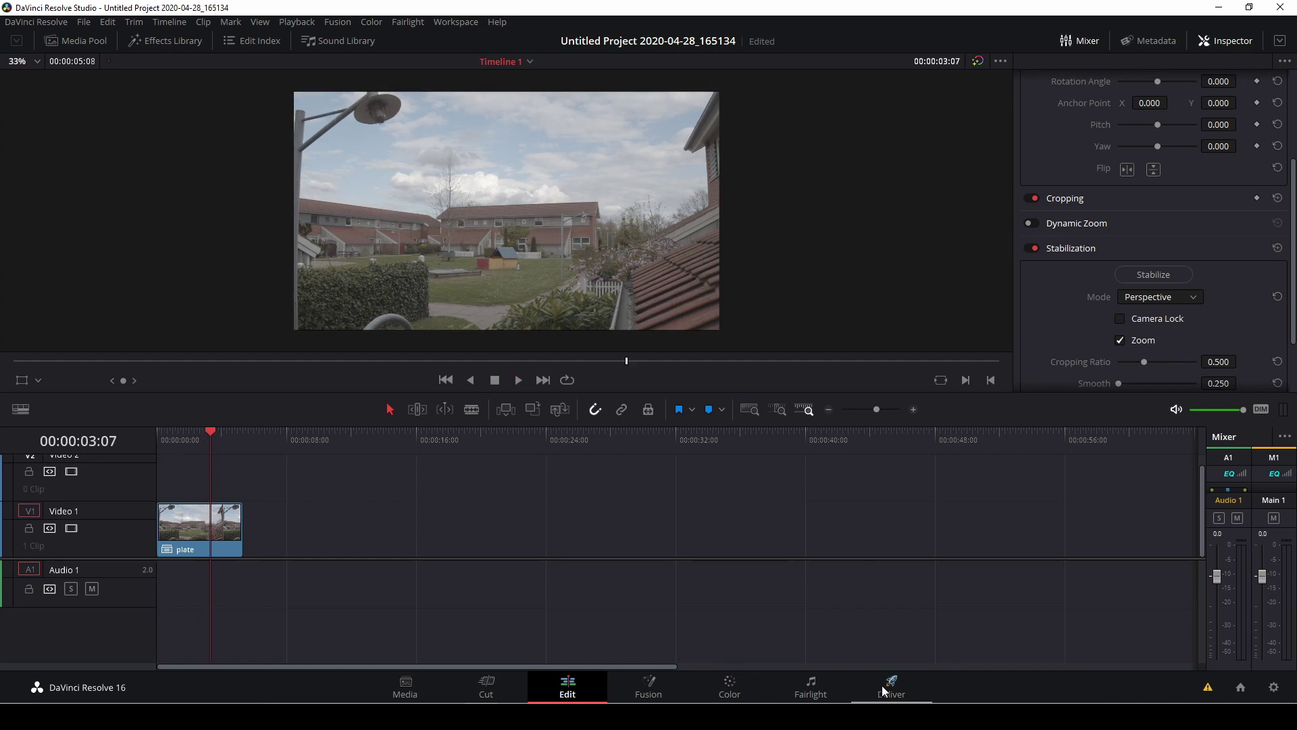
{"action": "left_click", "coordinate": [205, 432]}
{"action": "key", "text": "Home"}
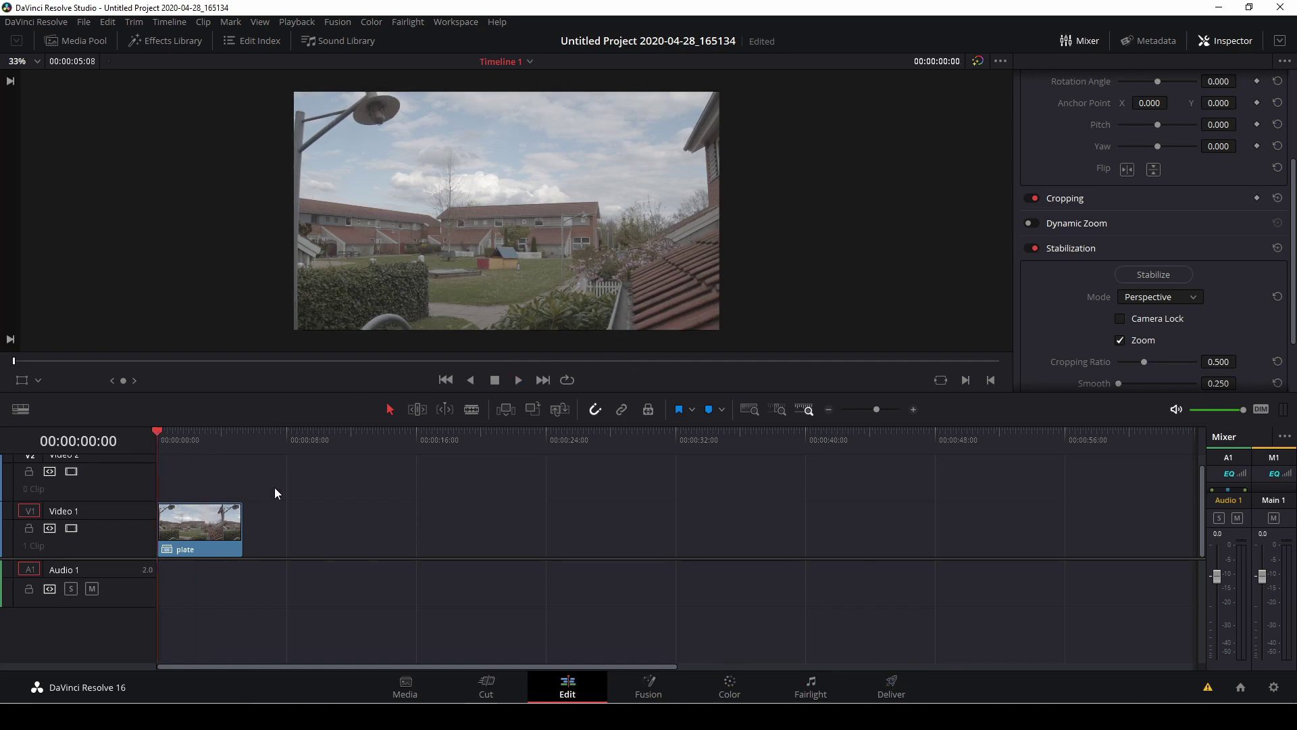
Open the plate compound clip in Fusion, preview its frames and return to frame 0
{"action": "left_click", "coordinate": [650, 683]}
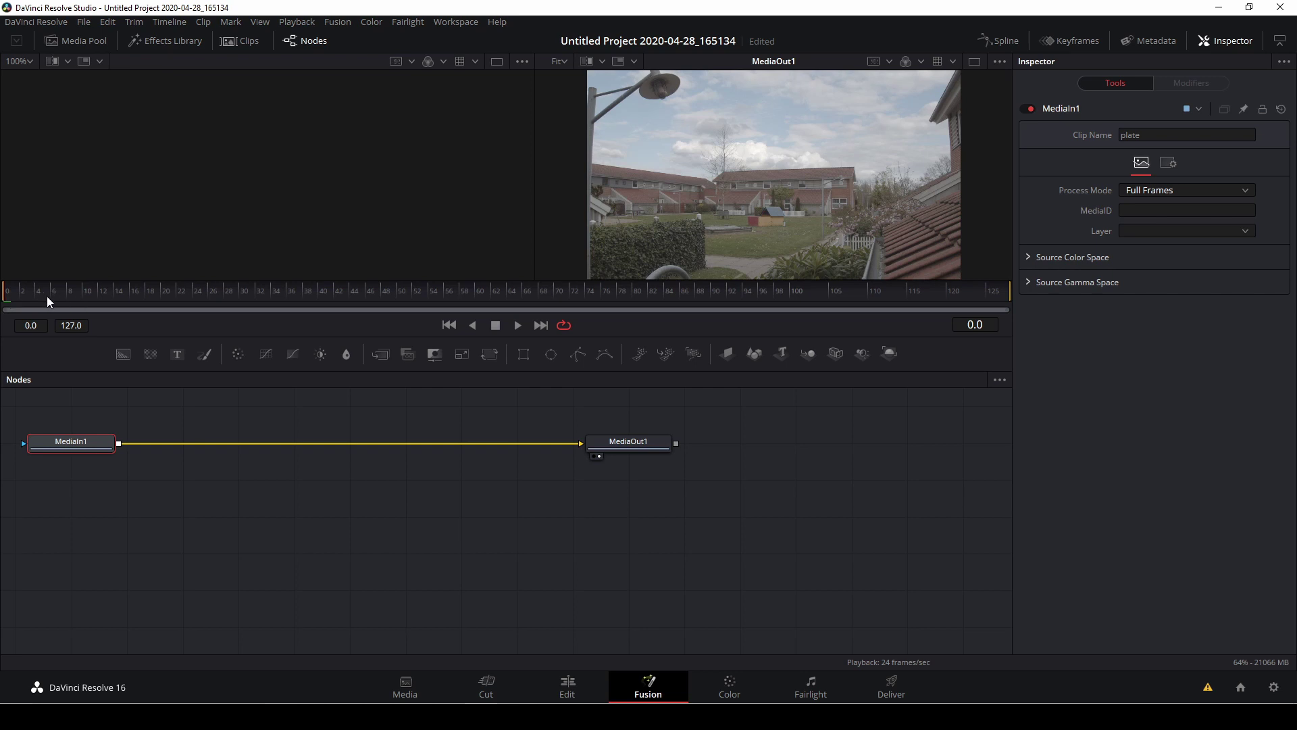
{"action": "key", "text": "space"}
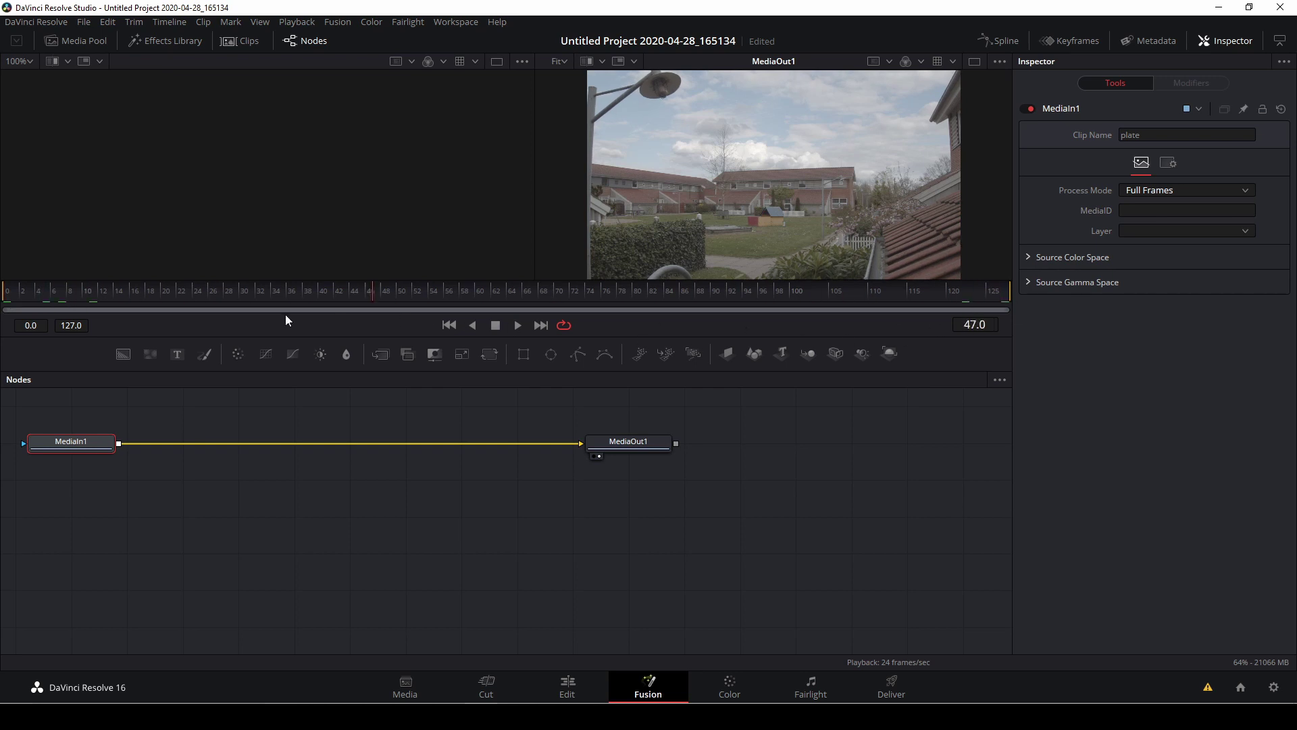
{"action": "key", "text": "Home"}
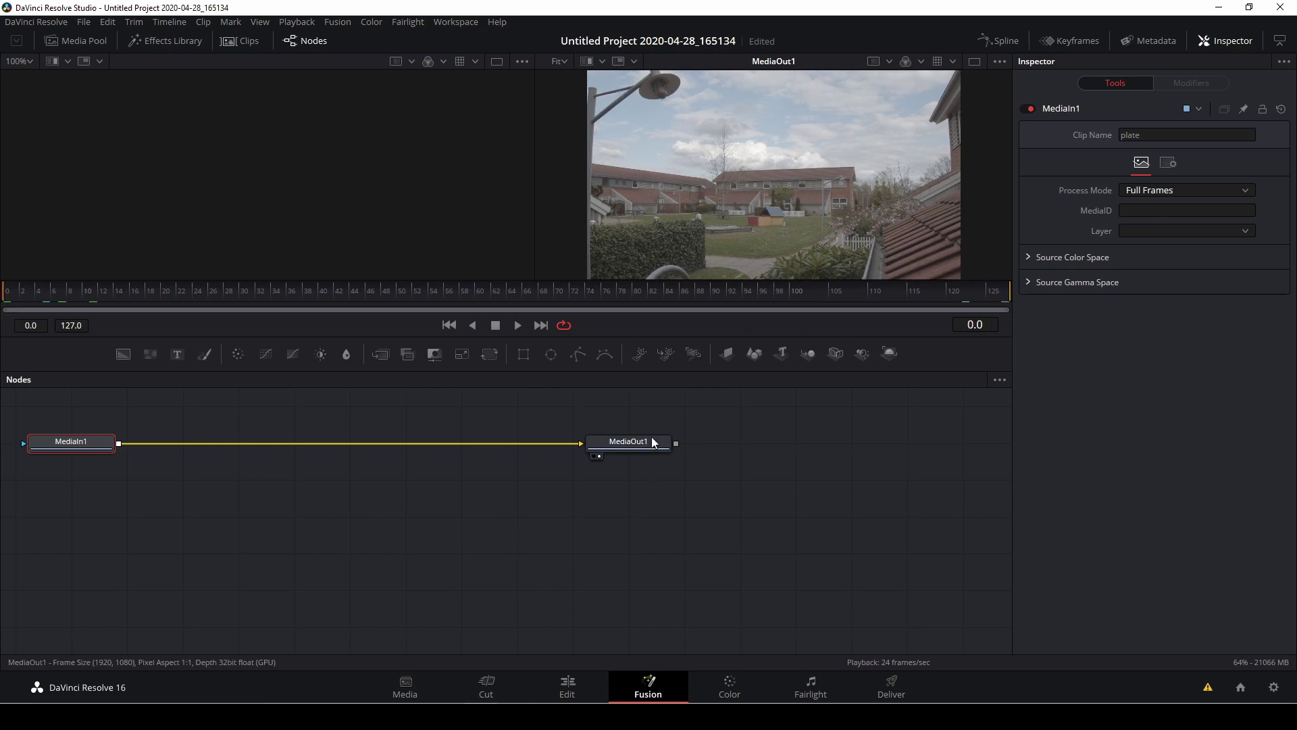
Move MediaIn1 and MediaOut1 lower in the node graph, play the composition through and return to frame 0
{"action": "left_click_drag", "start_coordinate": [659, 443], "coordinate": [835, 535]}
{"action": "left_click_drag", "start_coordinate": [63, 444], "coordinate": [178, 537]}
{"action": "key", "text": "space"}
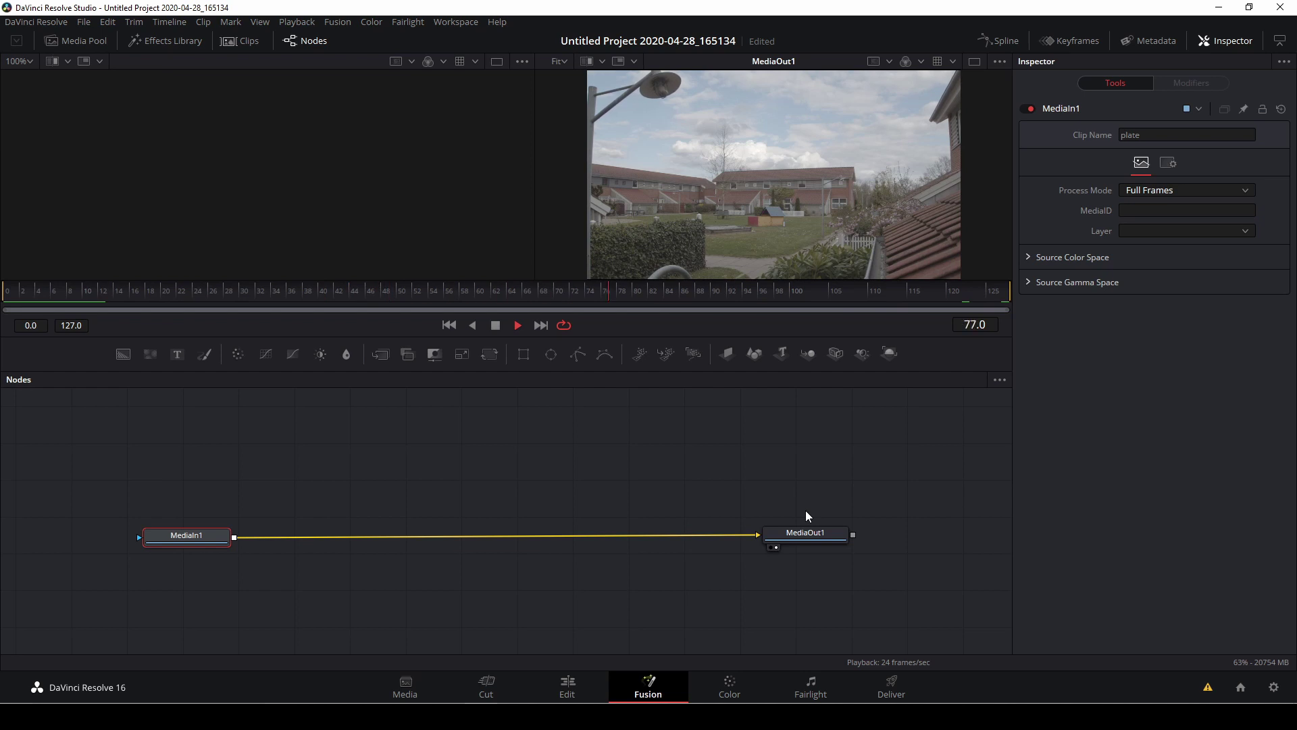
{"action": "key", "text": "space"}
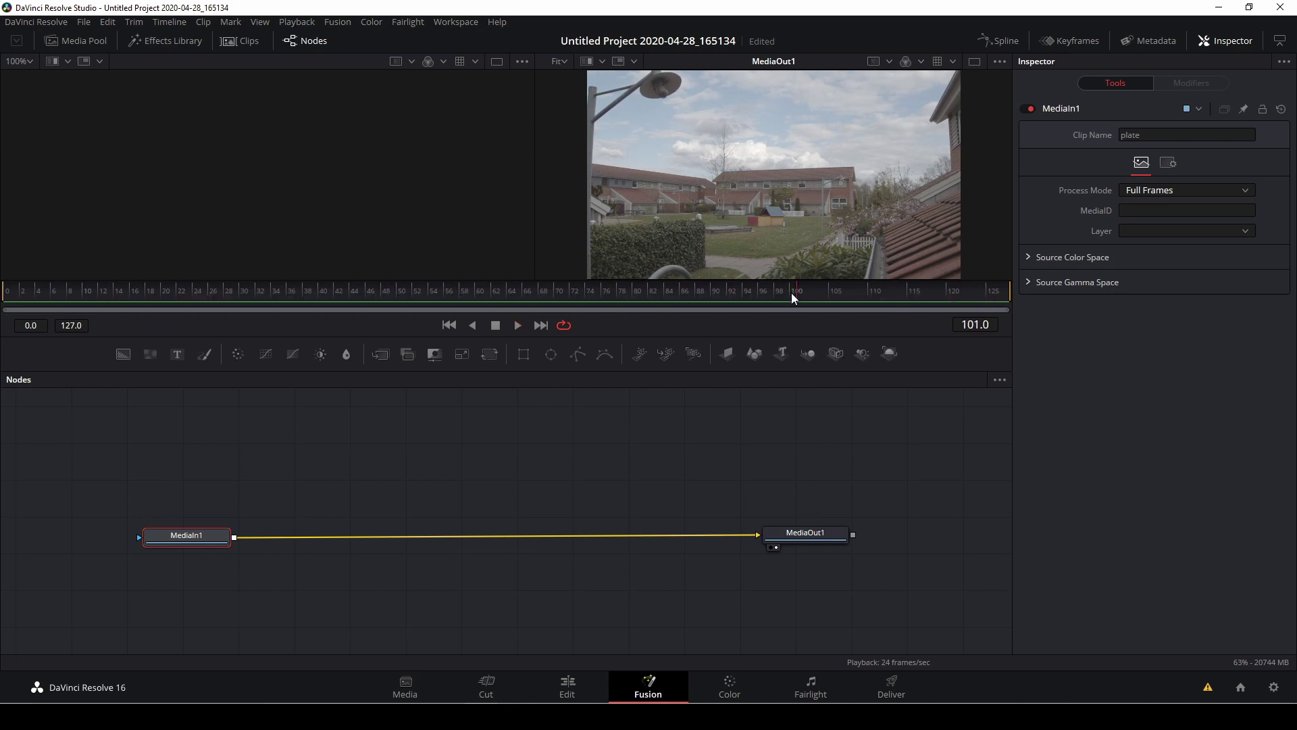
{"action": "left_click_drag", "start_coordinate": [792, 293], "coordinate": [2, 296]}
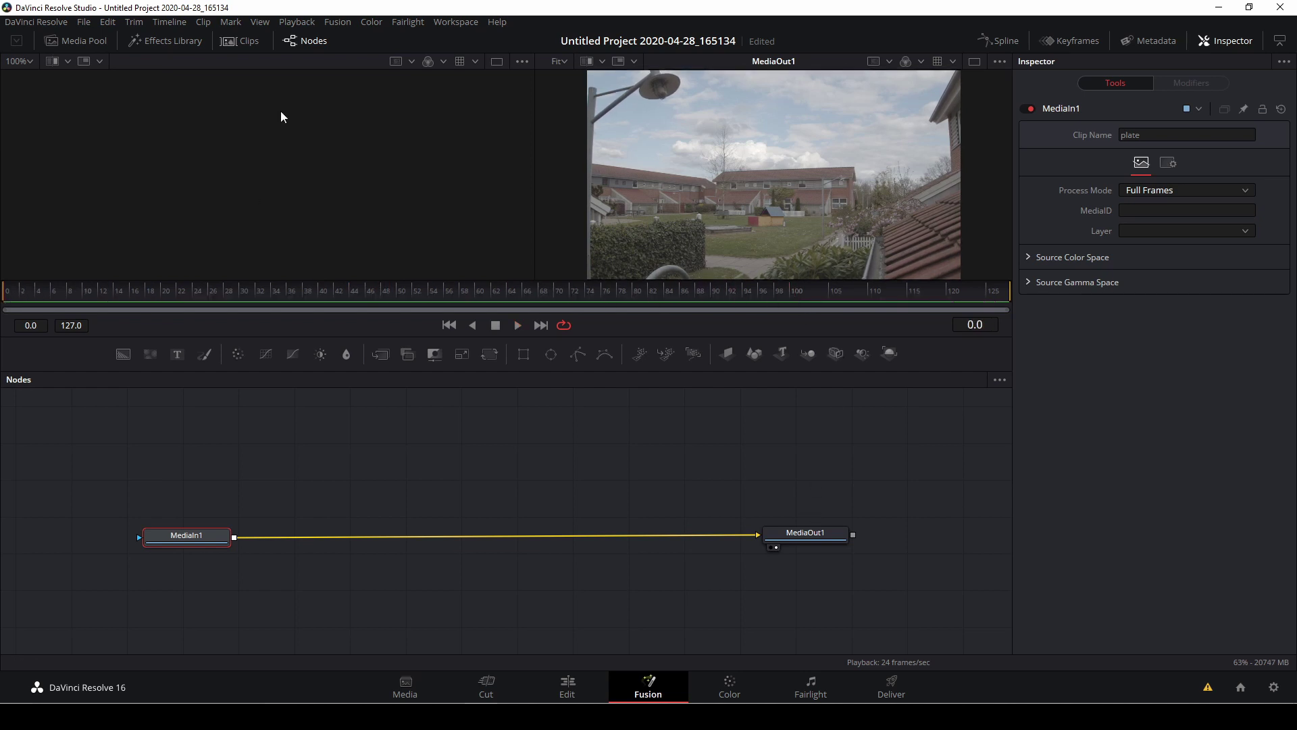
Add ufo.jpg from the media pool as a node above the main connection and show it in the second viewer
{"action": "left_click", "coordinate": [90, 42]}
{"action": "left_click_drag", "start_coordinate": [236, 98], "coordinate": [451, 455]}
{"action": "left_click", "coordinate": [95, 42]}
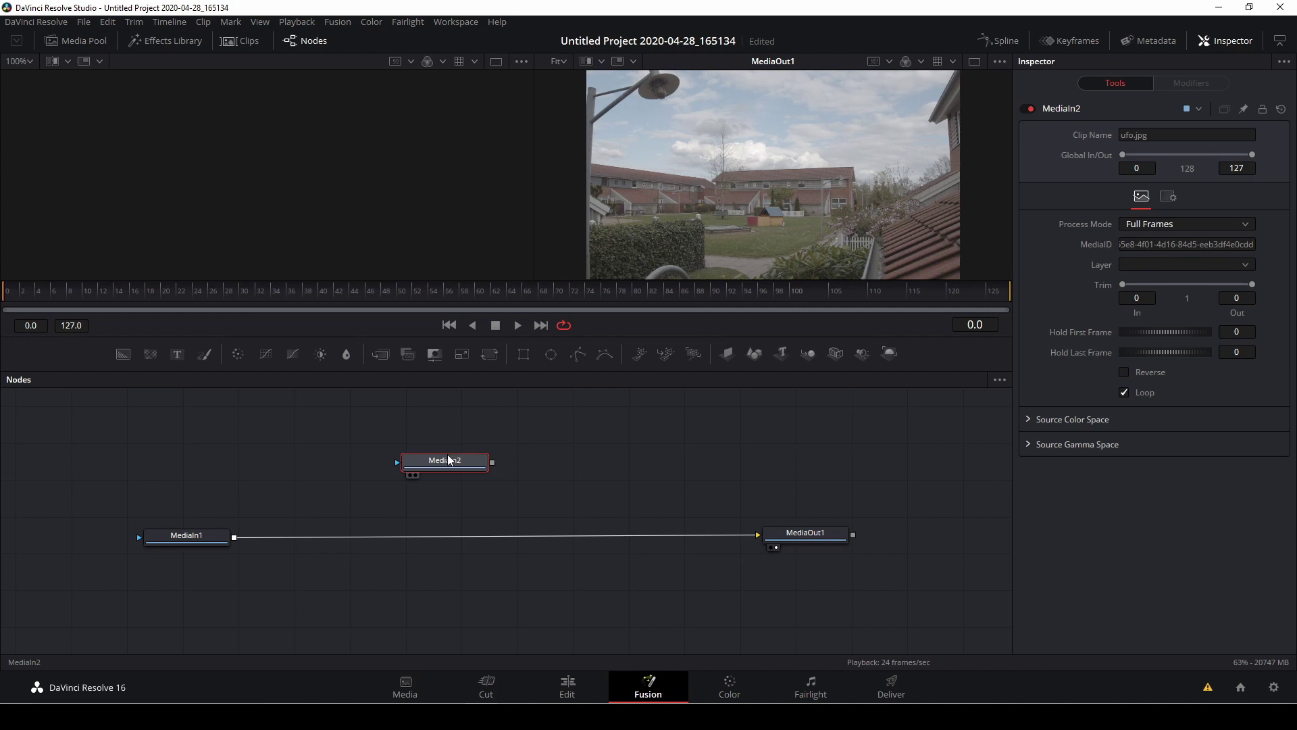
{"action": "key", "text": "2"}
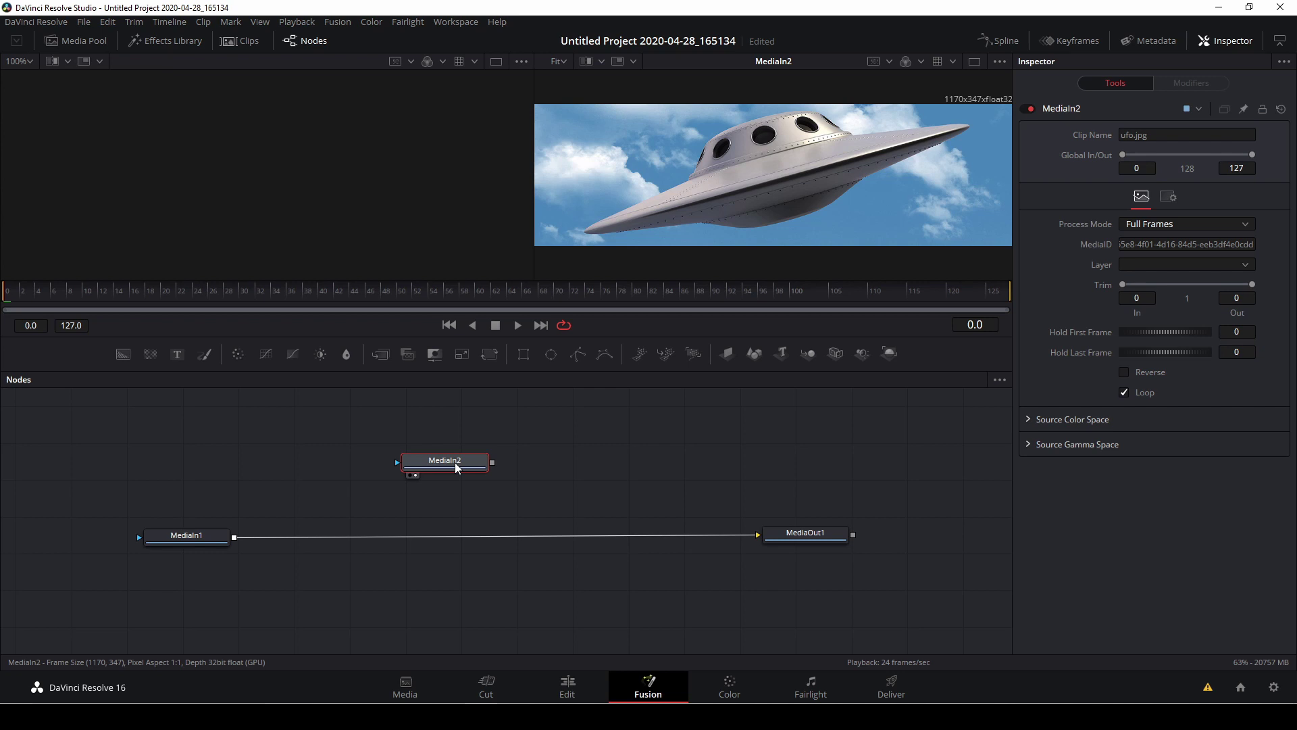
Rename the MediaIn2 node to ufo
{"action": "key", "text": "F2"}
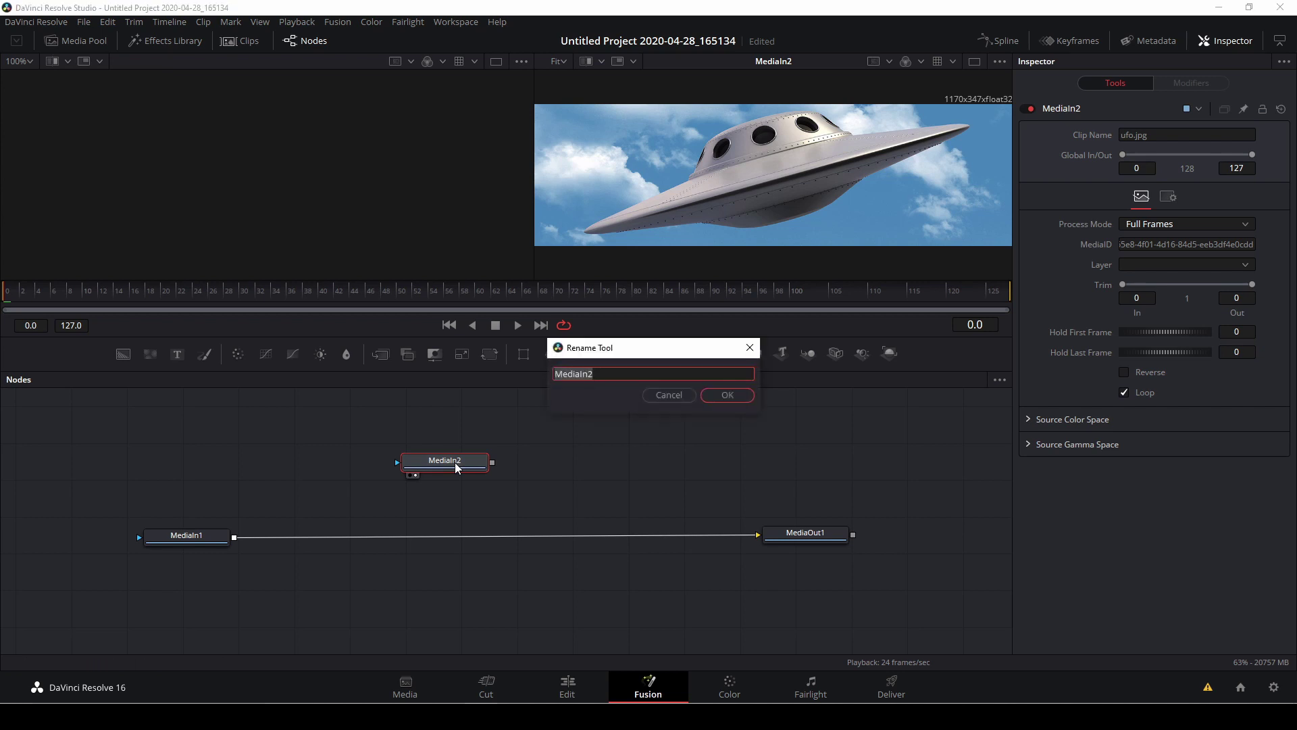
{"action": "key", "text": "BackSpace"}
{"action": "type", "text": "ufo"}
{"action": "left_click", "coordinate": [736, 392]}
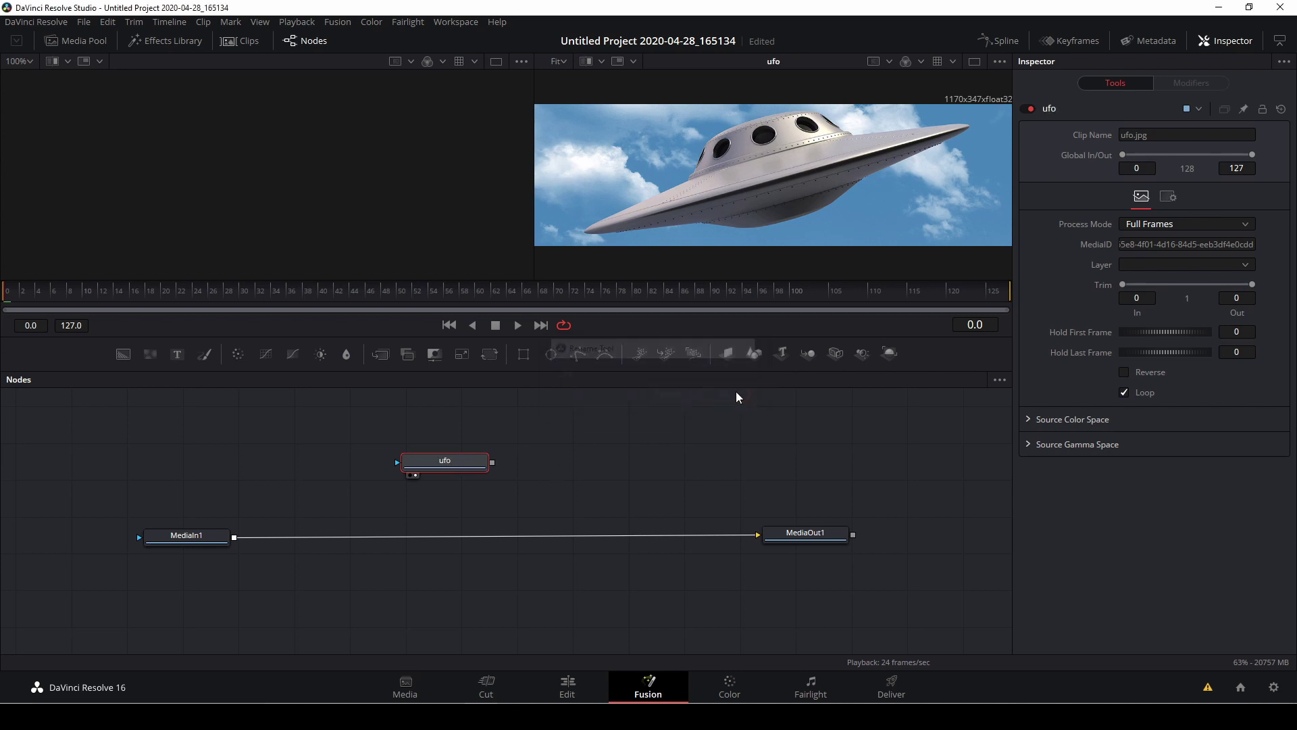
Rename the MediaIn1 node to plate
{"action": "left_click", "coordinate": [195, 541]}
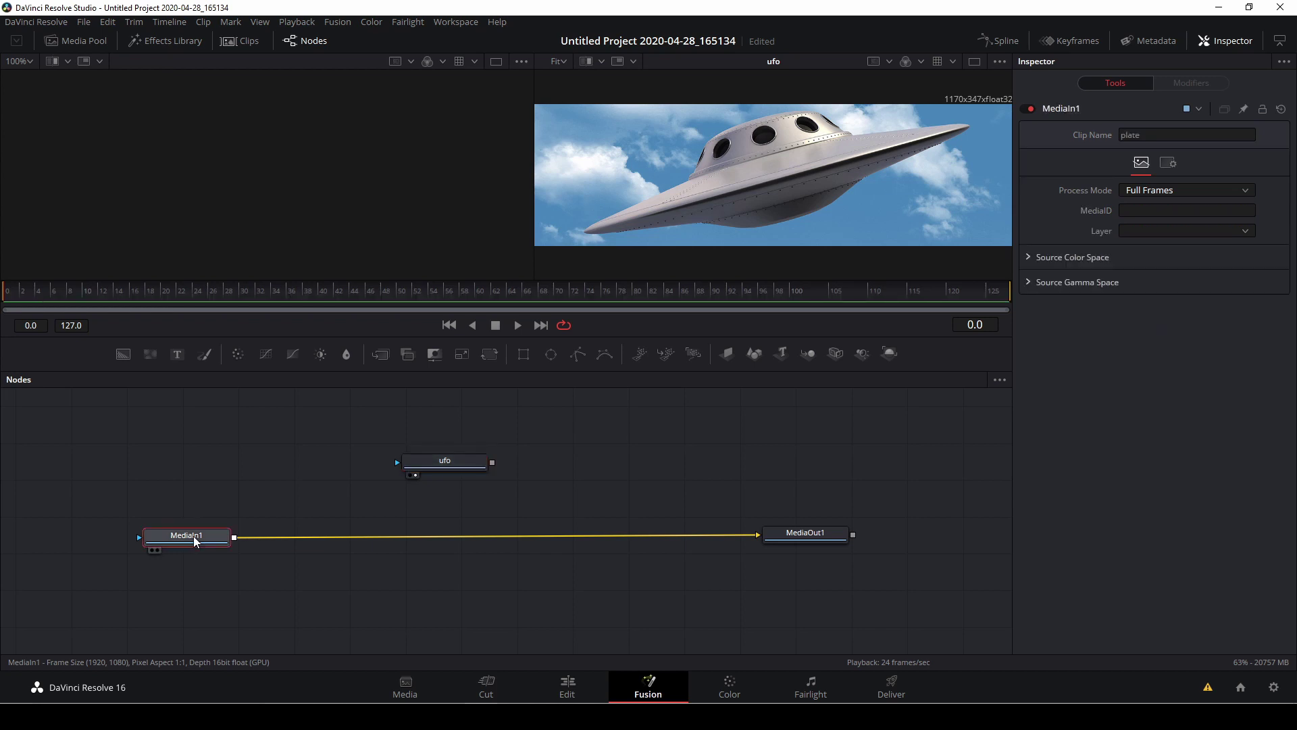
{"action": "key", "text": "F2"}
{"action": "key", "text": "BackSpace"}
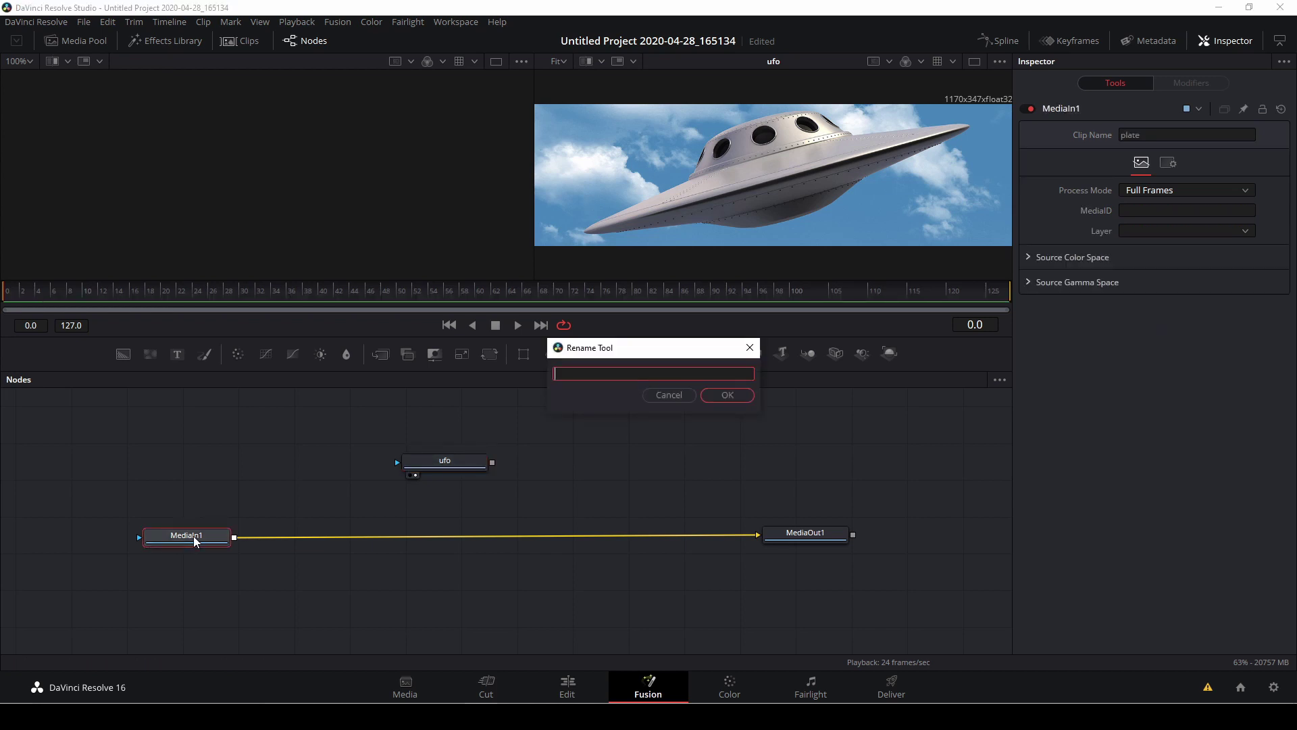
{"action": "type", "text": "plate"}
{"action": "left_click", "coordinate": [728, 395]}
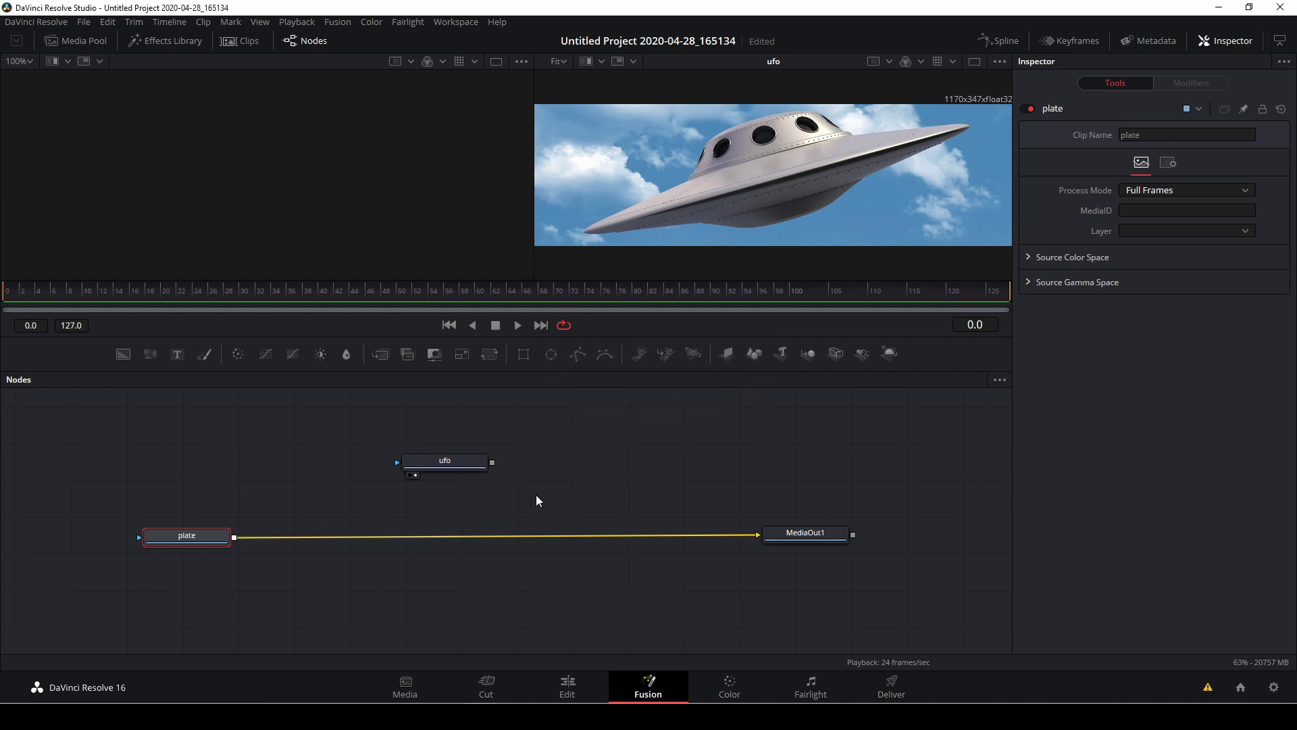
Spread out the MediaOut1 and ufo nodes and add a Polygon node beside ufo, shown in the first viewer
{"action": "left_click_drag", "start_coordinate": [827, 539], "coordinate": [871, 546]}
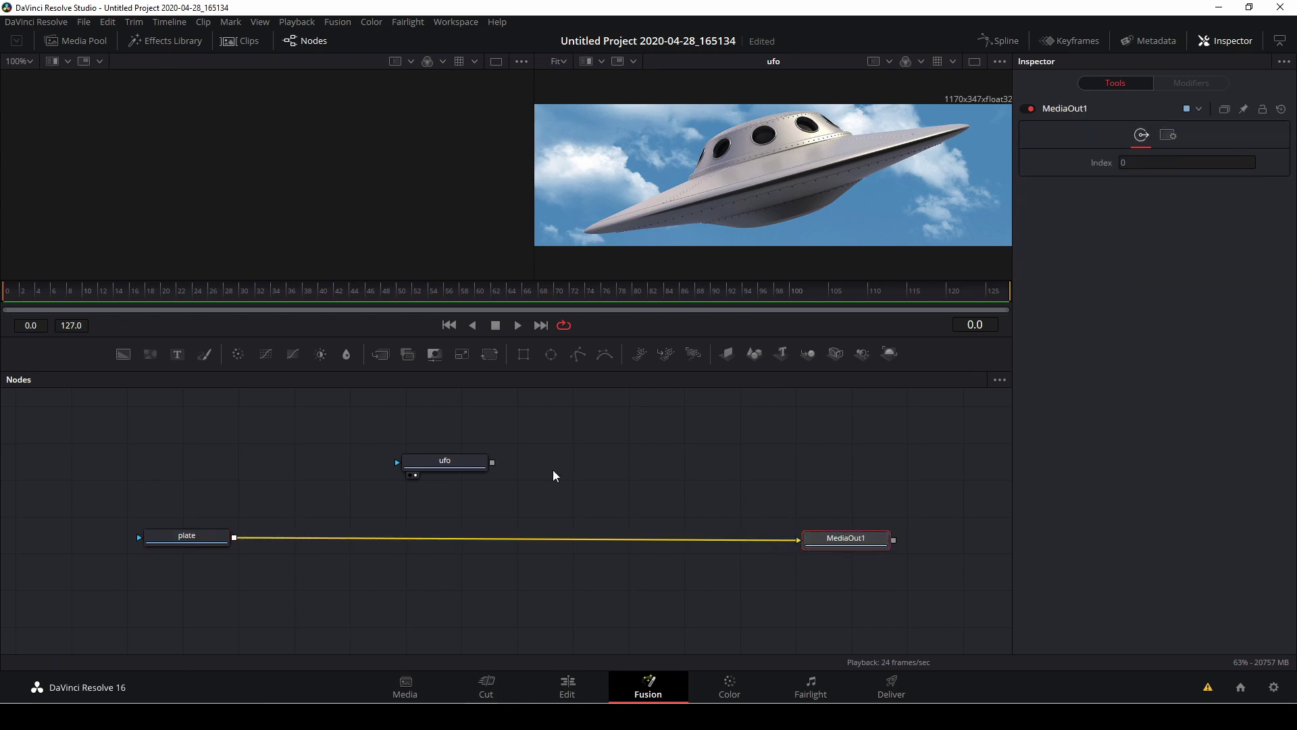
{"action": "left_click_drag", "start_coordinate": [444, 462], "coordinate": [422, 453]}
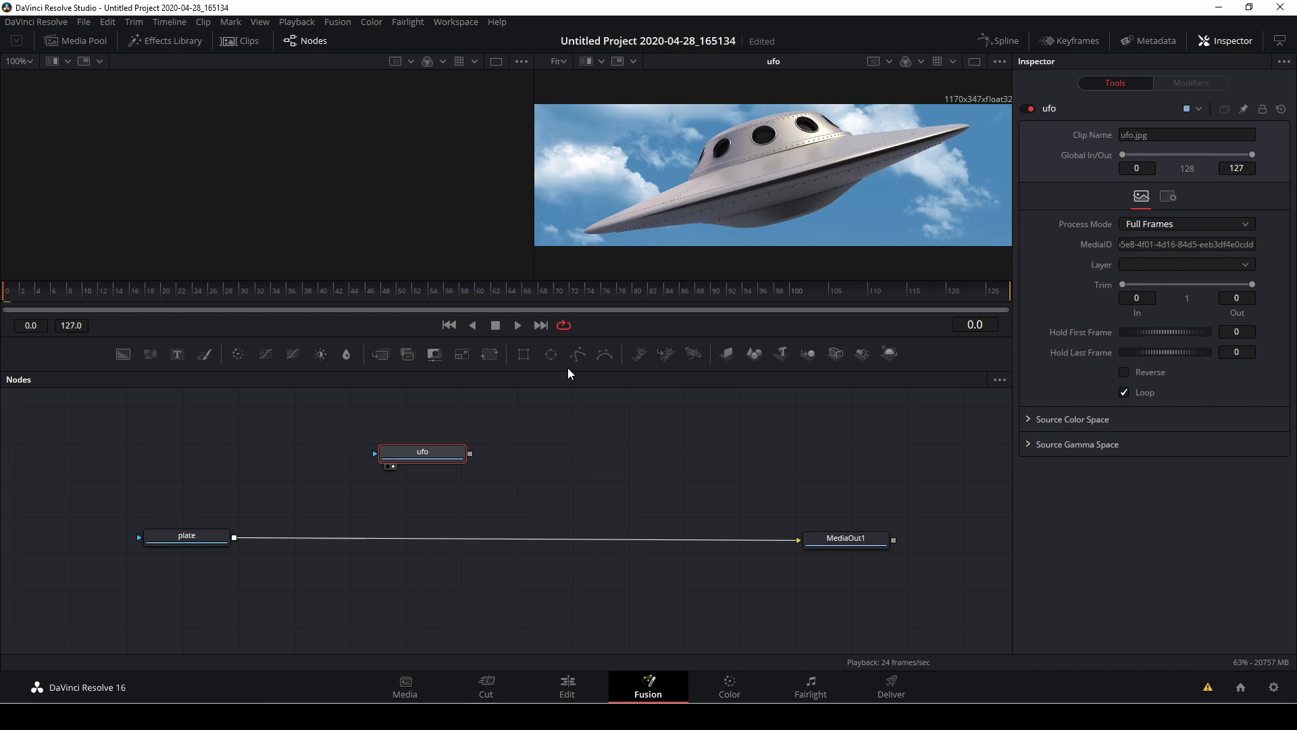
{"action": "left_click_drag", "start_coordinate": [577, 362], "coordinate": [259, 466]}
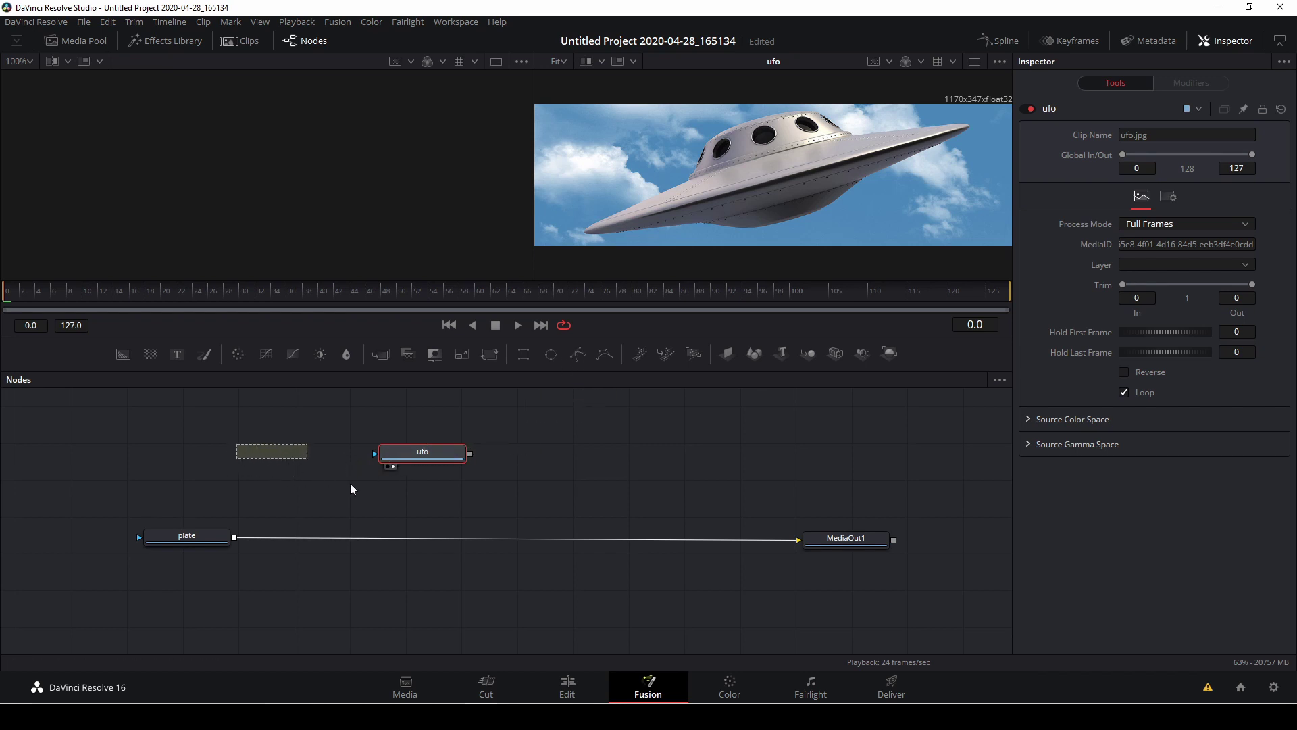
{"action": "left_click_drag", "start_coordinate": [350, 489], "coordinate": [284, 458]}
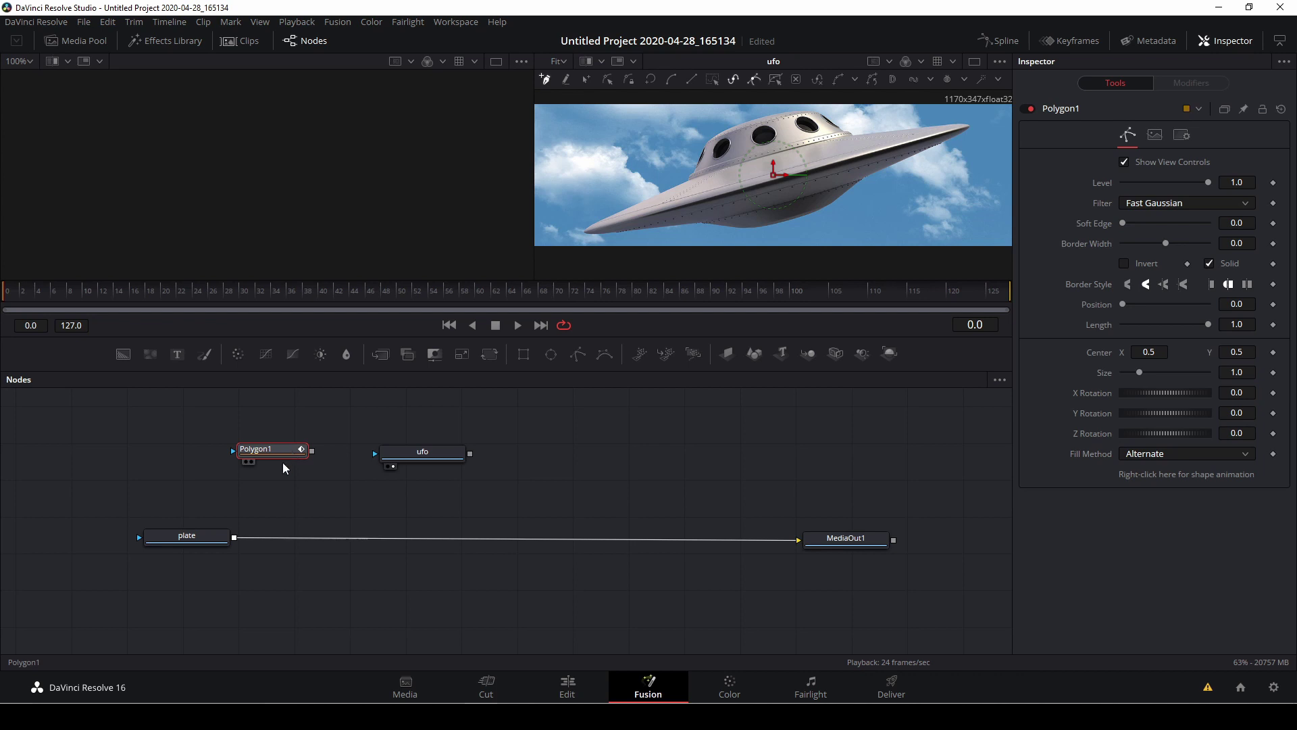
{"action": "key", "text": "1"}
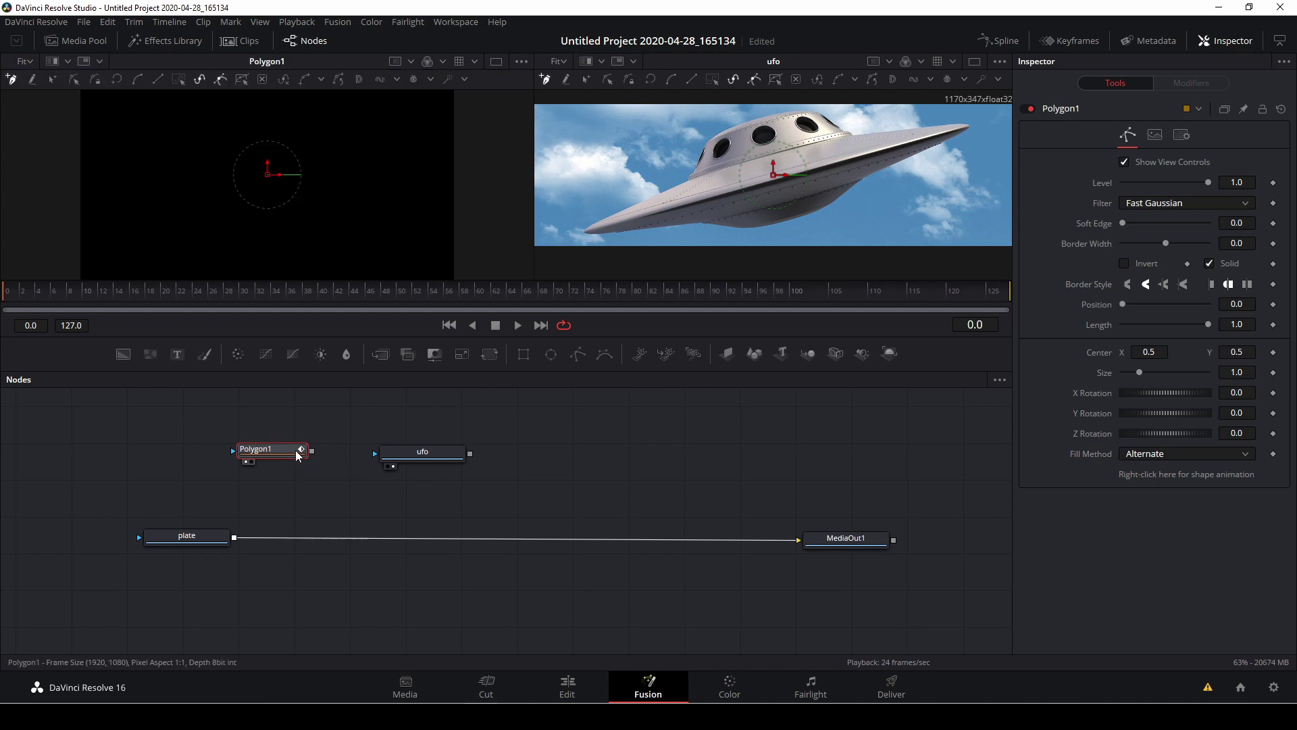
Switch to a single-viewer layout showing only the ufo image
{"action": "scroll", "coordinate": [595, 149], "scroll_direction": "up", "scroll_amount": 2}
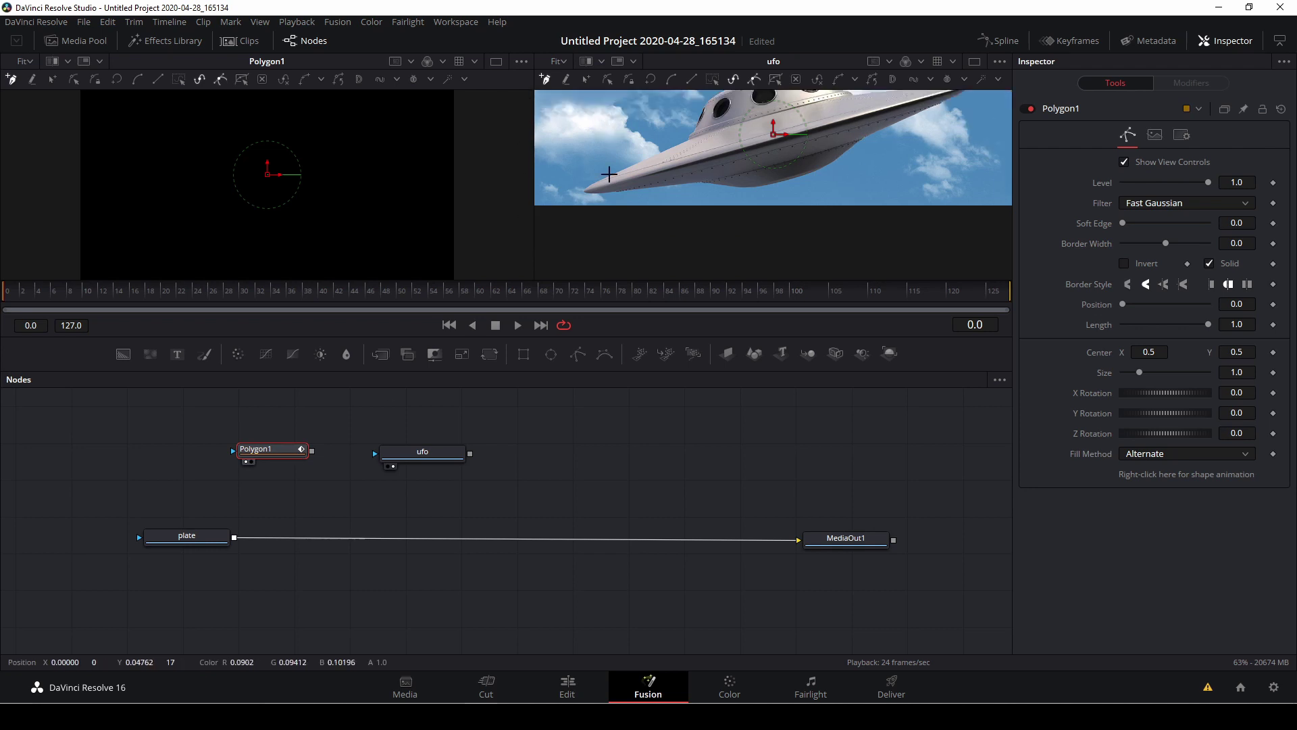
{"action": "scroll", "coordinate": [568, 119], "scroll_direction": "down", "scroll_amount": 2}
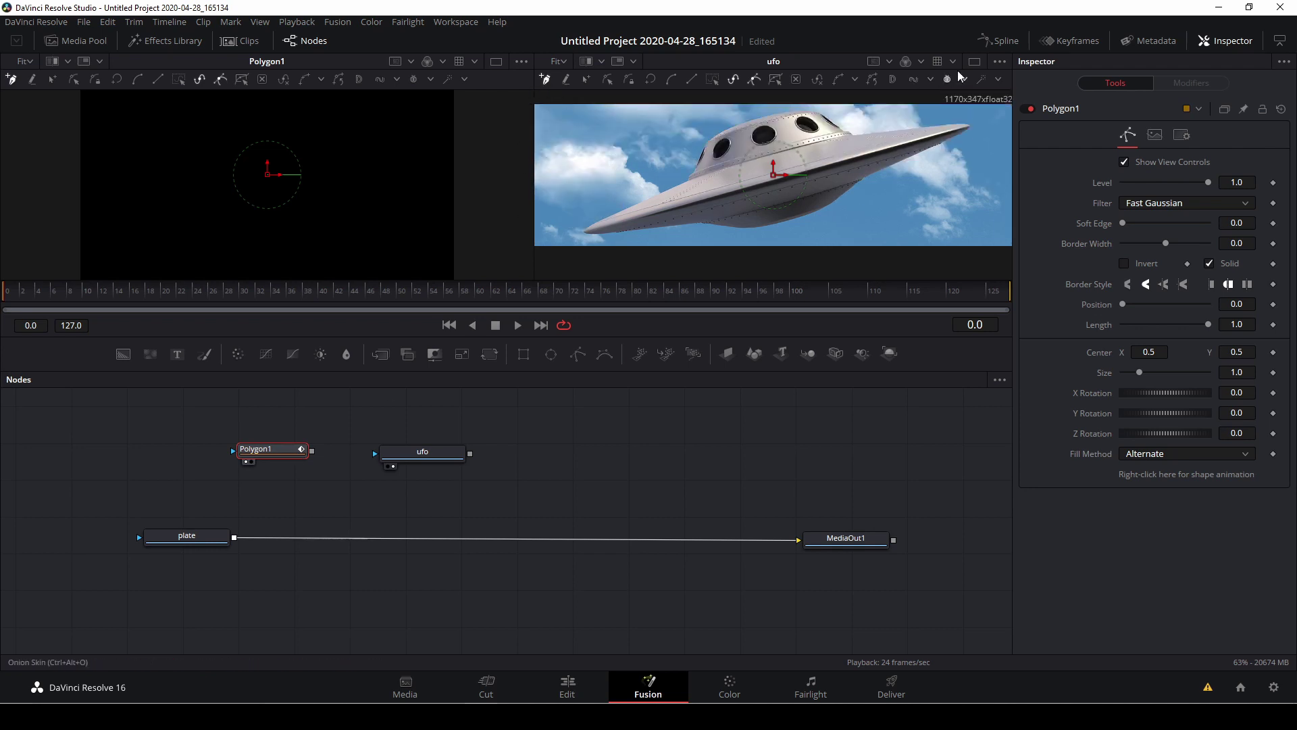
{"action": "left_click", "coordinate": [974, 61]}
{"action": "scroll", "coordinate": [486, 170], "scroll_direction": "up", "scroll_amount": 2}
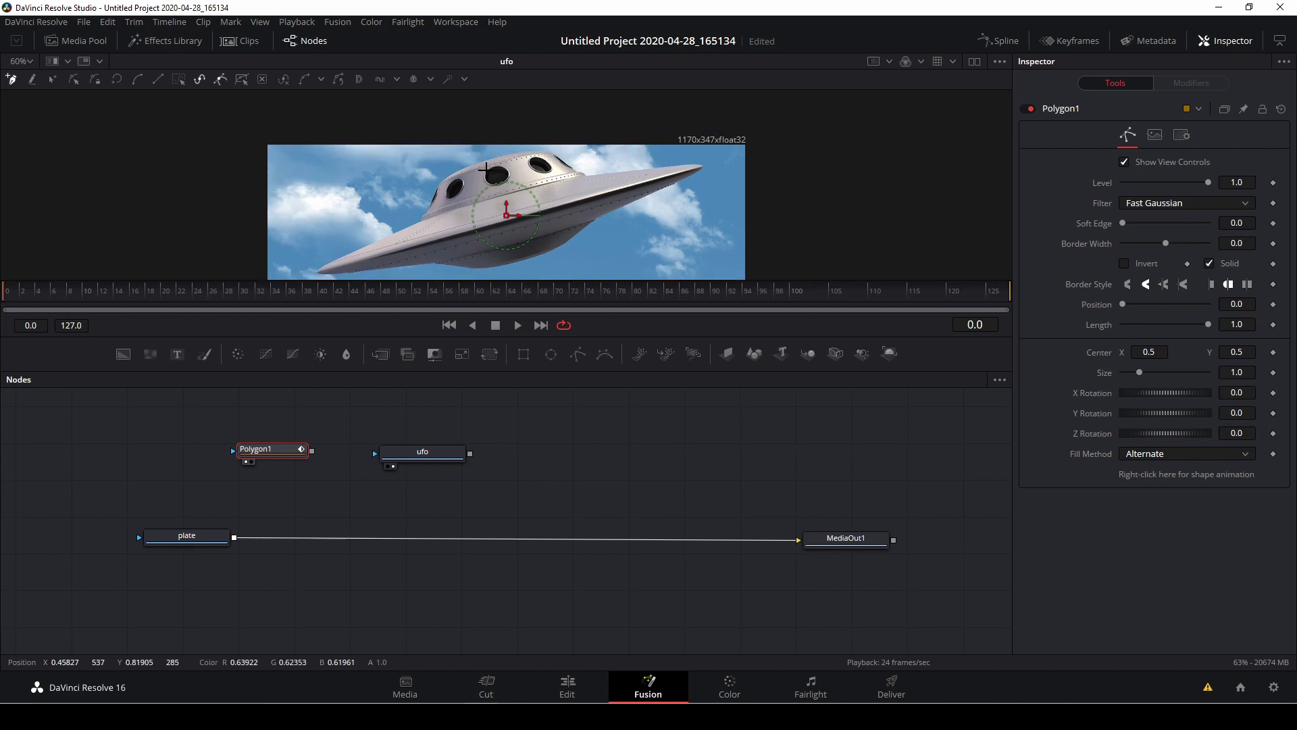
{"action": "scroll", "coordinate": [486, 170], "scroll_direction": "down", "scroll_amount": 2}
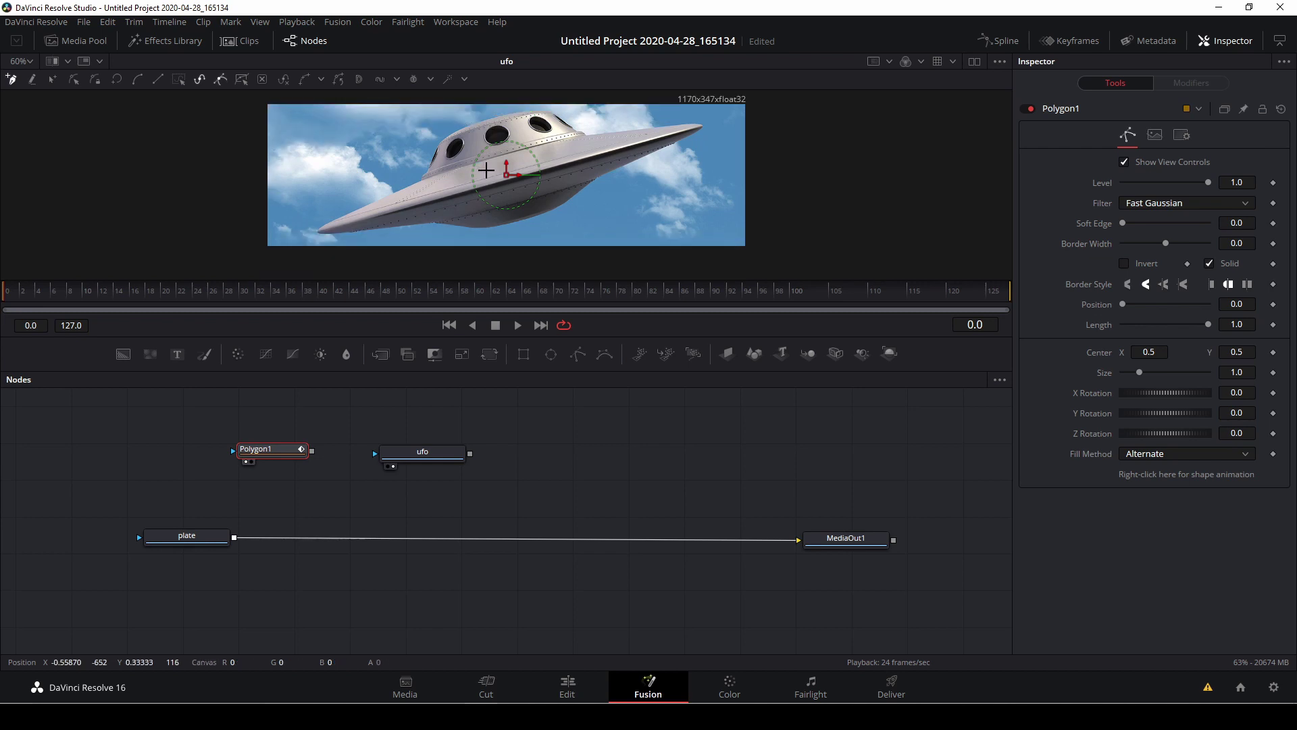
Trace the UFO's outline with a closed polygon, starting and ending at its left tip
{"action": "left_click", "coordinate": [14, 81]}
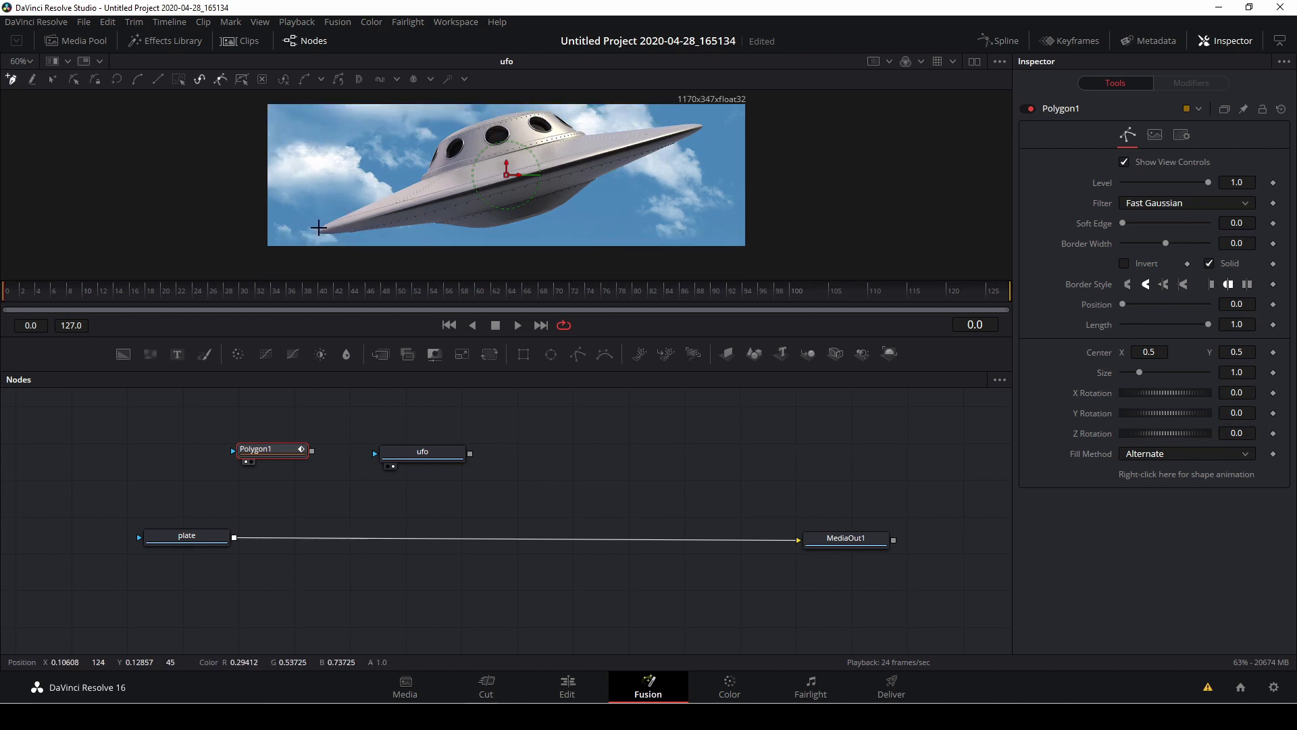
{"action": "left_click", "coordinate": [318, 228]}
{"action": "left_click_drag", "start_coordinate": [419, 181], "coordinate": [427, 180]}
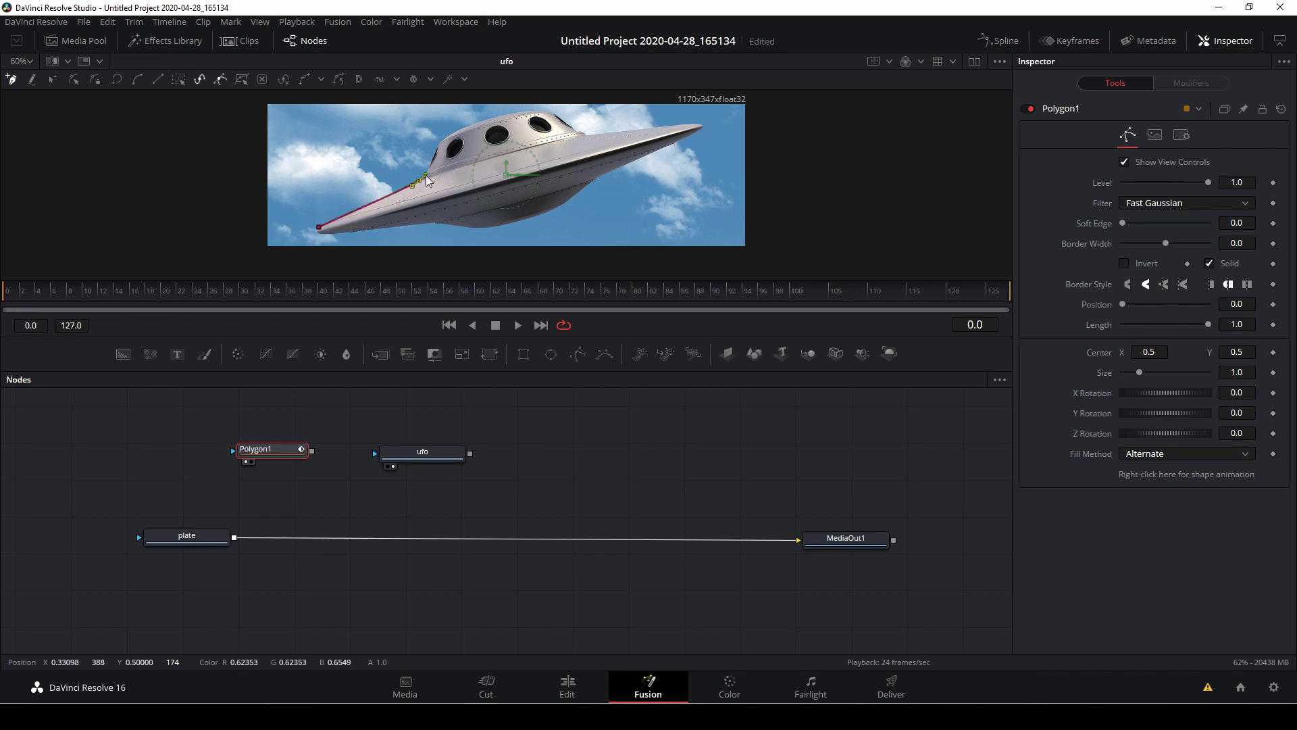
{"action": "left_click", "coordinate": [439, 140]}
{"action": "left_click_drag", "start_coordinate": [501, 116], "coordinate": [580, 131]}
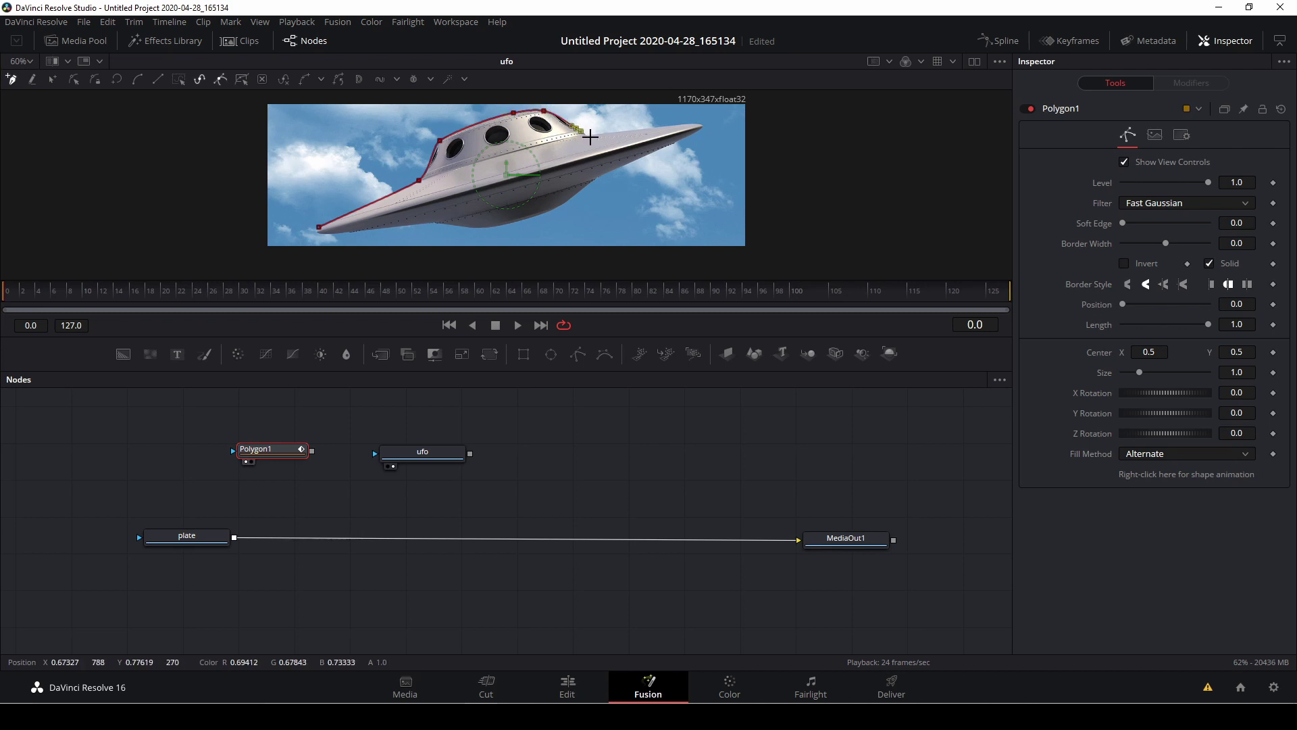
{"action": "left_click", "coordinate": [592, 135]}
{"action": "left_click", "coordinate": [702, 127]}
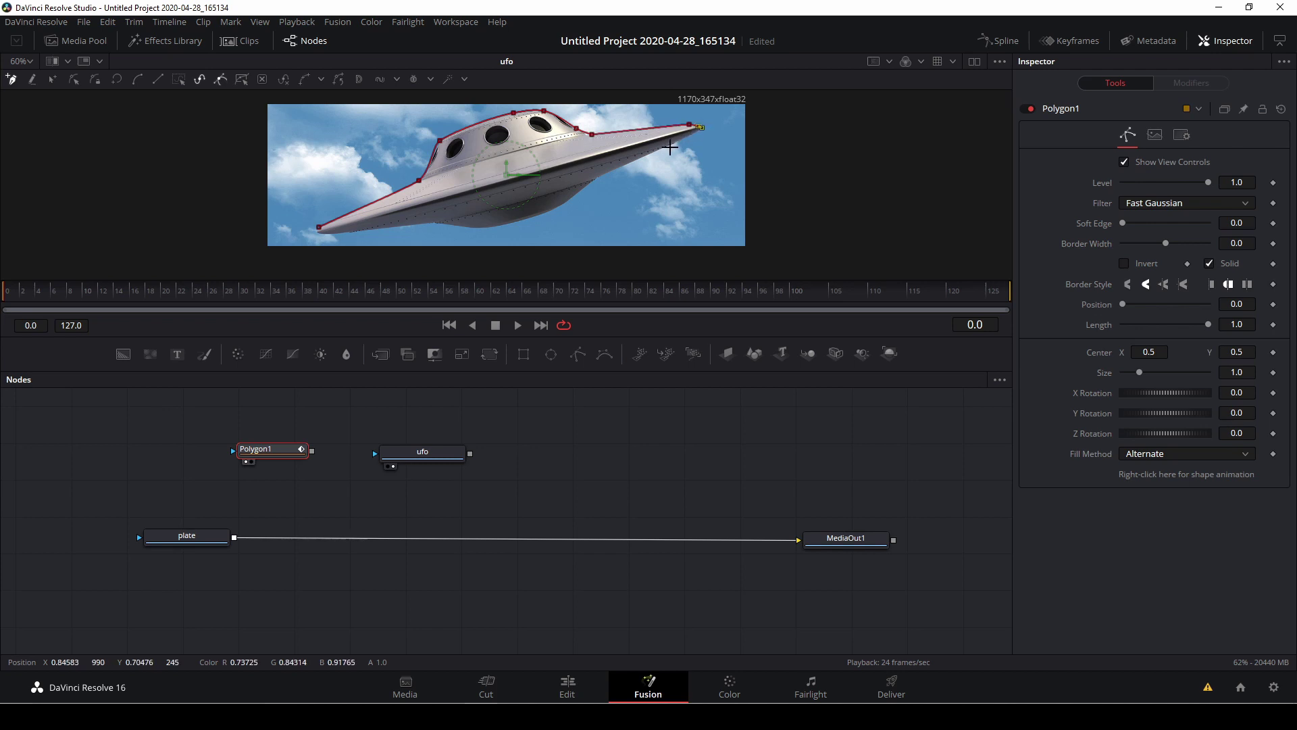
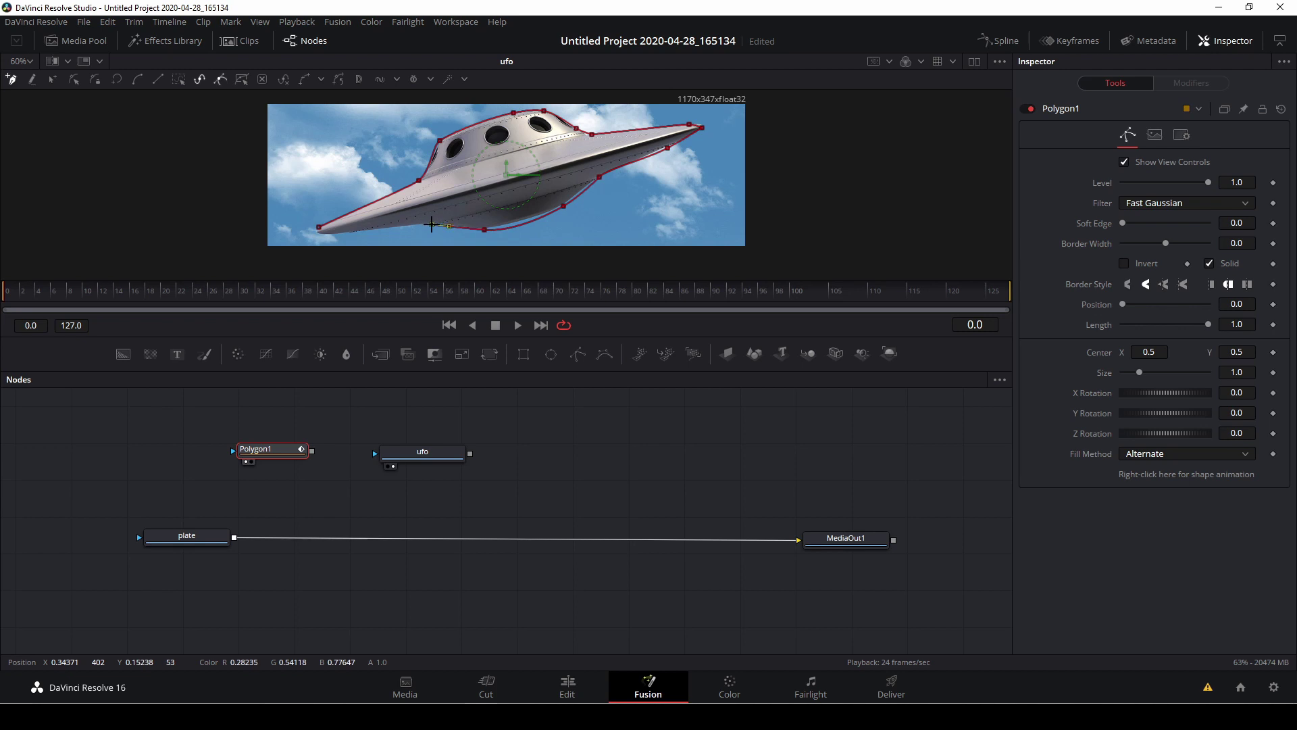
{"action": "left_click", "coordinate": [377, 229]}
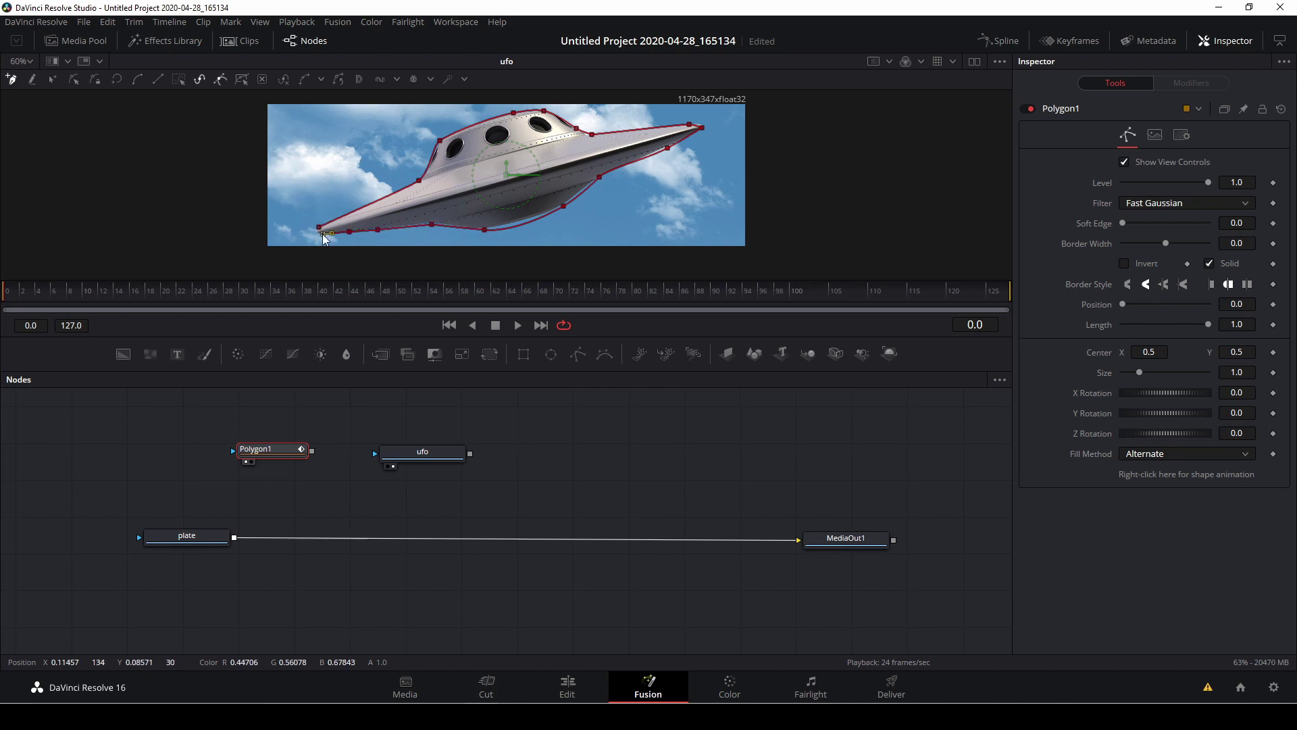
{"action": "left_click", "coordinate": [319, 229]}
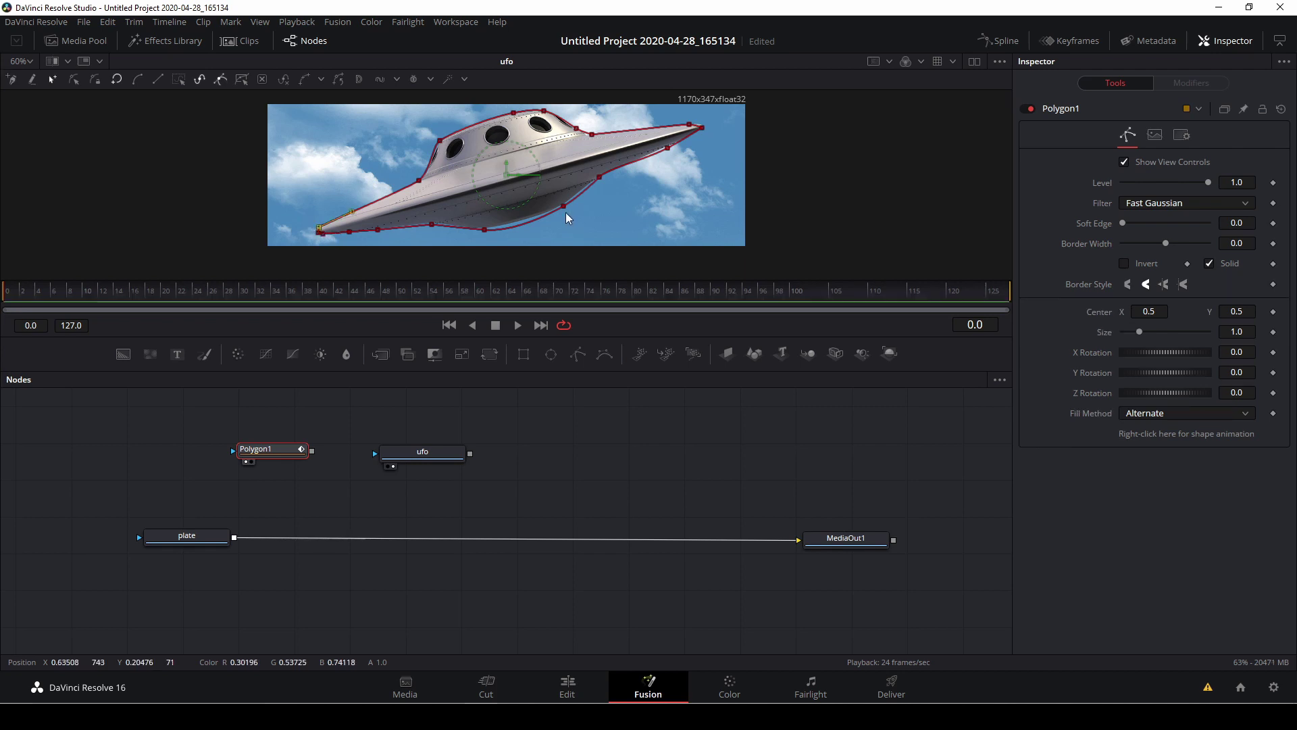
Refine the polygon points along the UFO's underside so the mask follows the hull's curve
{"action": "left_click_drag", "start_coordinate": [563, 212], "coordinate": [558, 212]}
{"action": "left_click", "coordinate": [529, 218]}
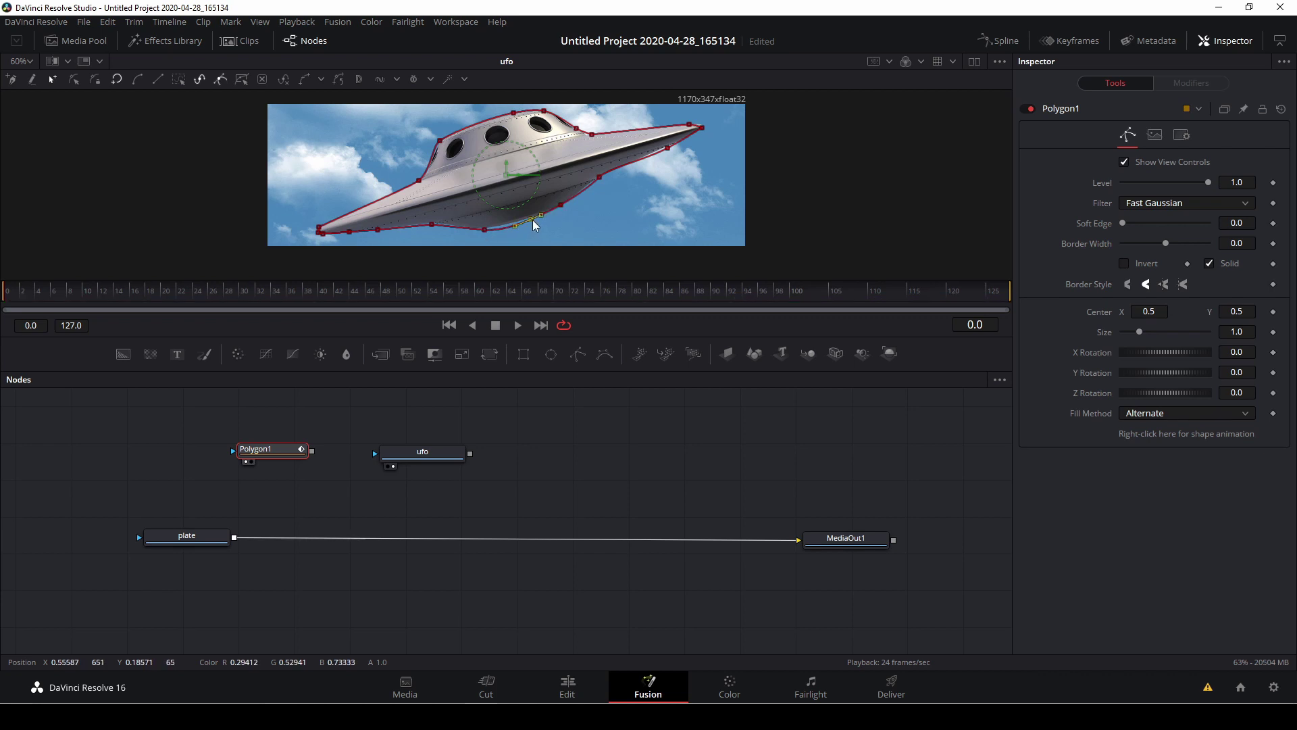
{"action": "left_click_drag", "start_coordinate": [531, 223], "coordinate": [542, 223]}
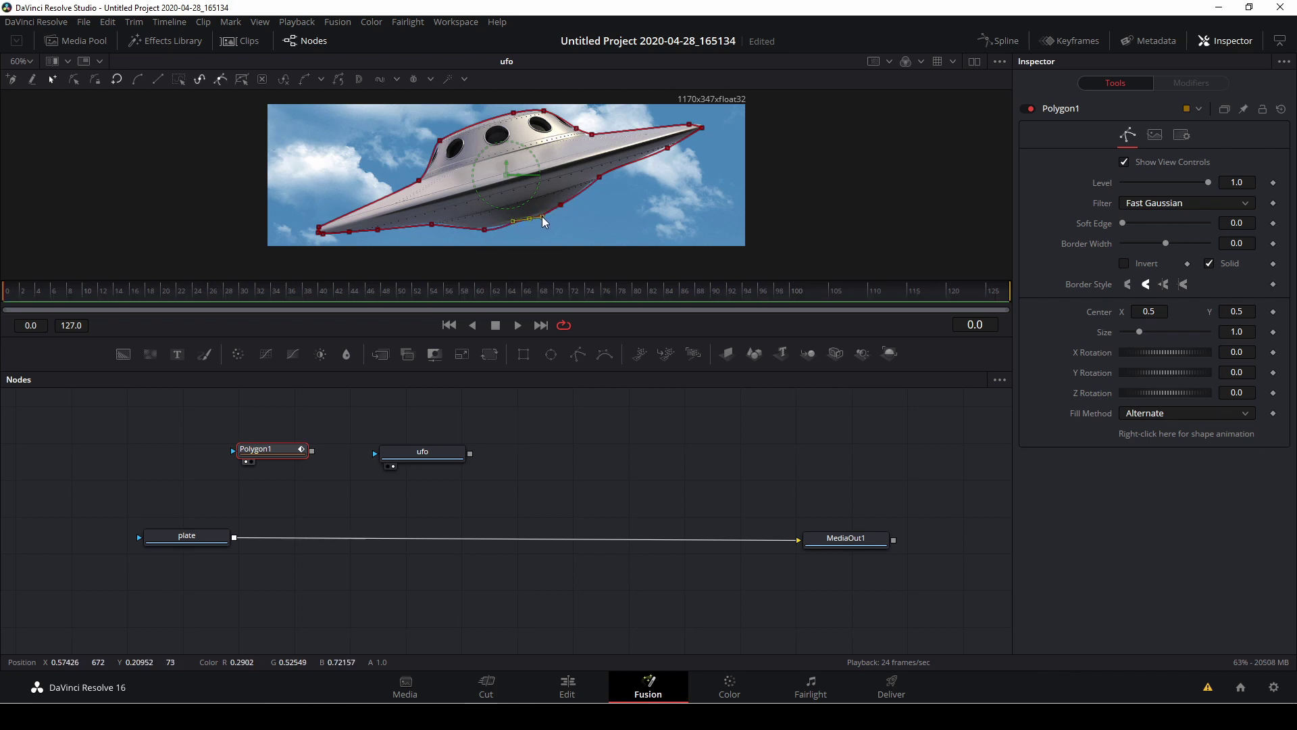
{"action": "left_click", "coordinate": [483, 231]}
{"action": "left_click_drag", "start_coordinate": [484, 233], "coordinate": [432, 223]}
Adjust the polygon points at the dome's left edge, the UFO's right tip and the lower edge near it
{"action": "left_click", "coordinate": [440, 141]}
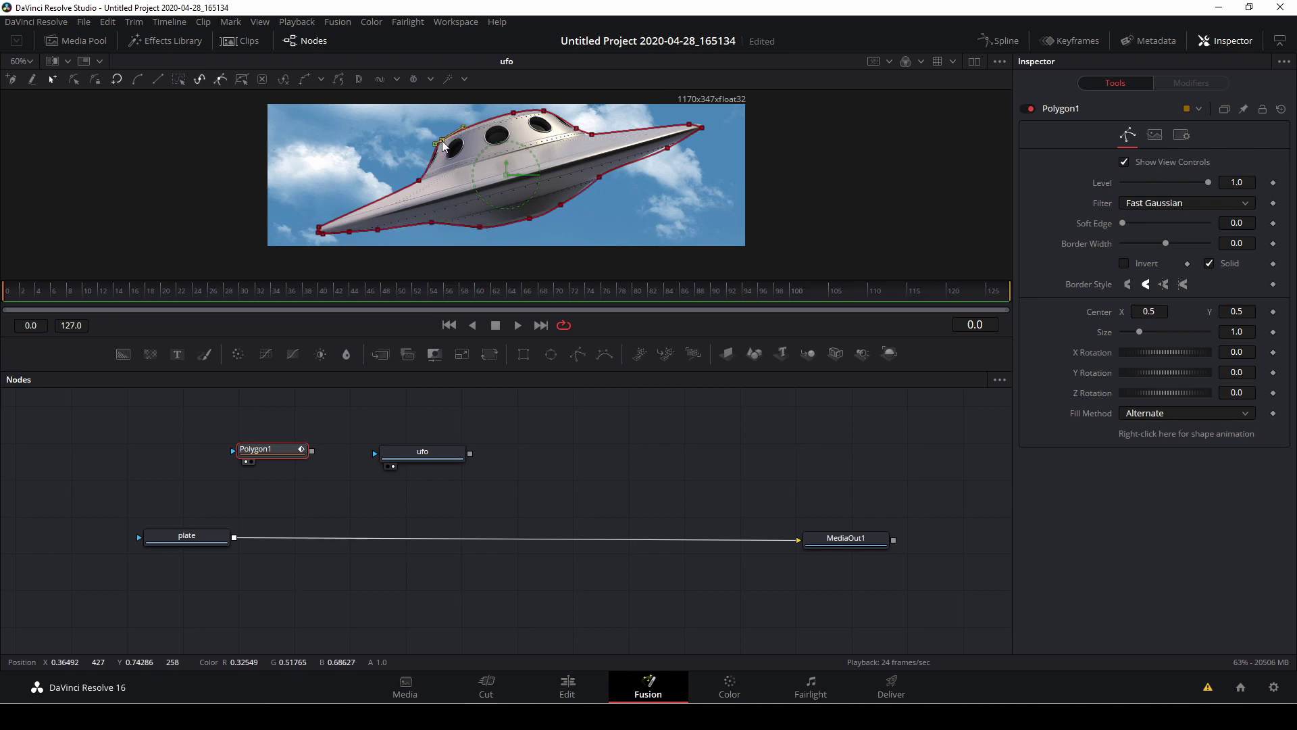
{"action": "left_click", "coordinate": [703, 124]}
{"action": "left_click_drag", "start_coordinate": [704, 123], "coordinate": [705, 126]}
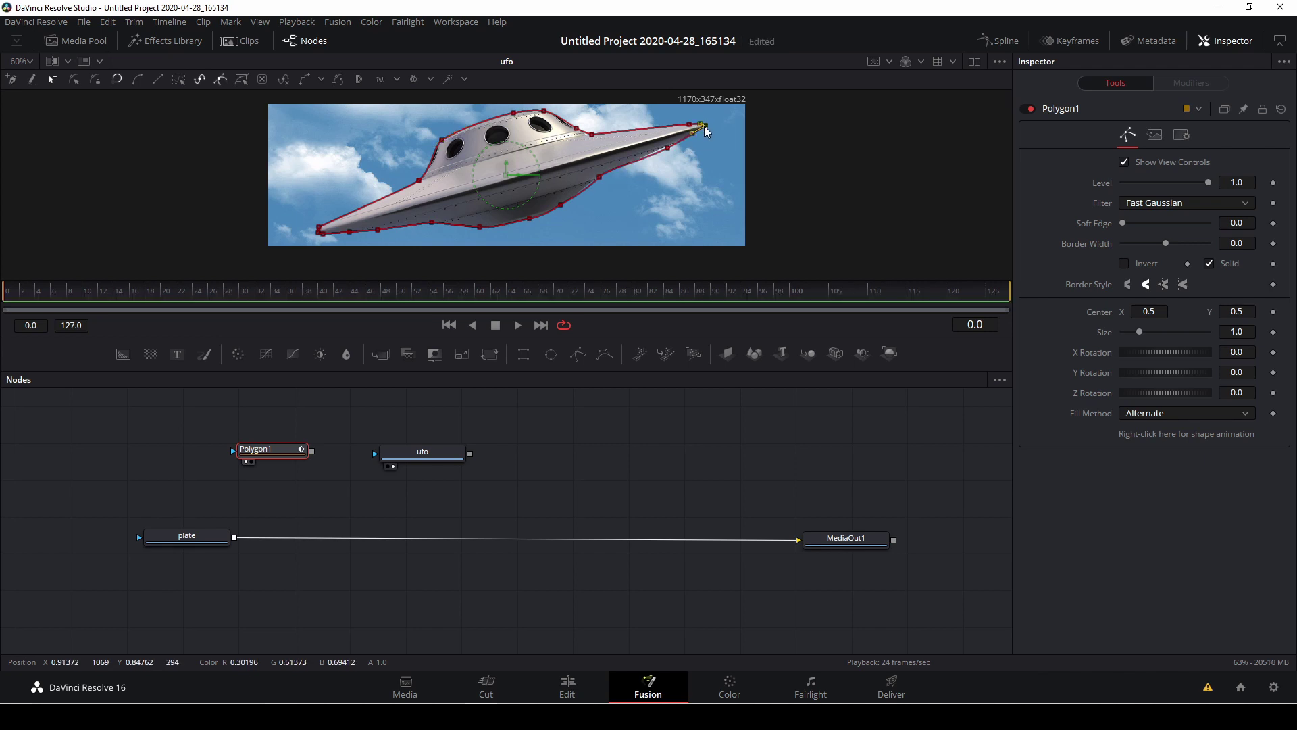
{"action": "left_click", "coordinate": [664, 148]}
{"action": "left_click_drag", "start_coordinate": [663, 146], "coordinate": [665, 147]}
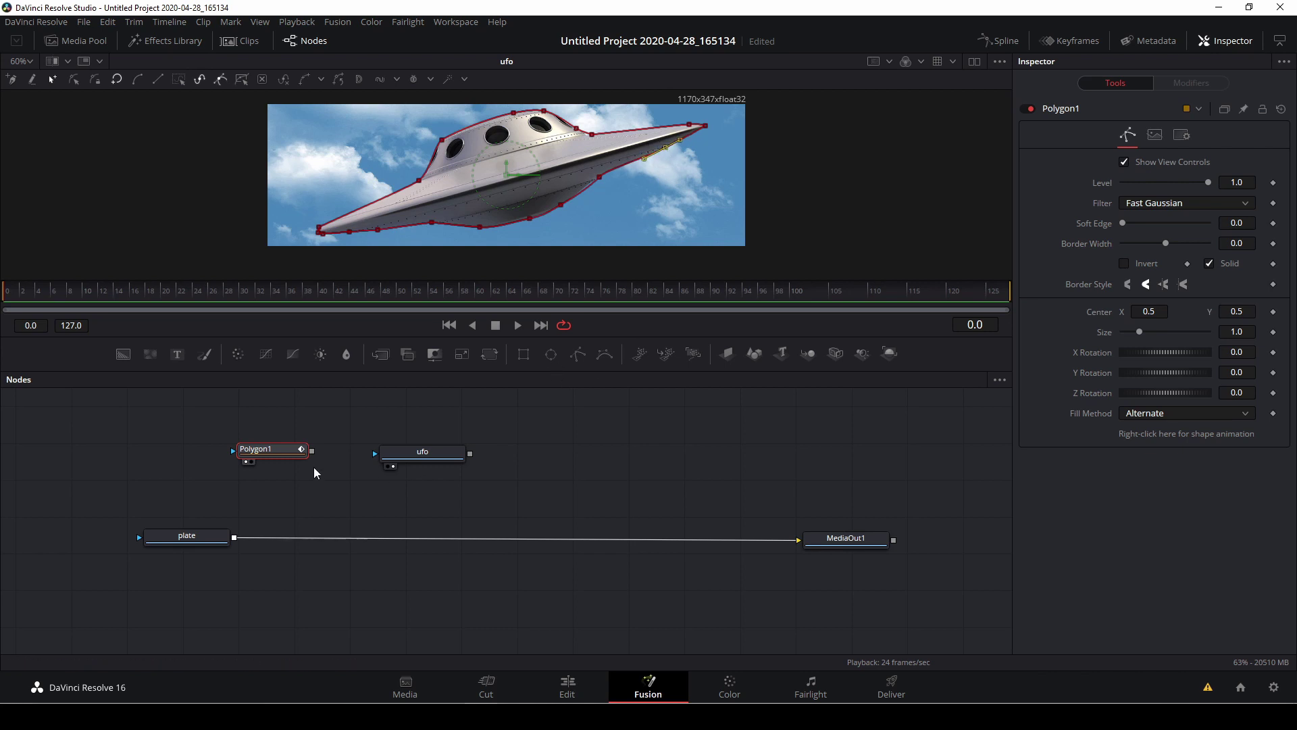
Connect Polygon1 as the ufo node's mask and tighten its fit with a lower-edge point adjustment and a Border Width of -0.006
{"action": "left_click_drag", "start_coordinate": [311, 451], "coordinate": [375, 452]}
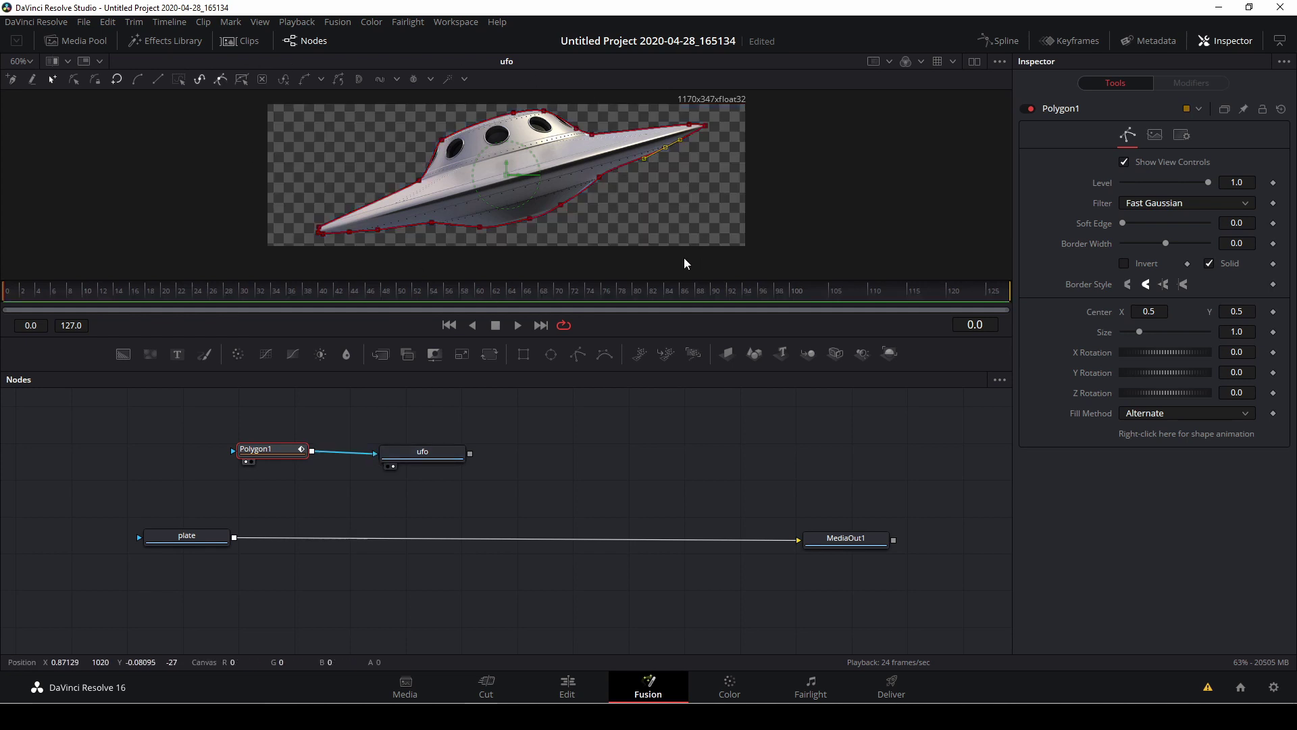
{"action": "left_click", "coordinate": [599, 178]}
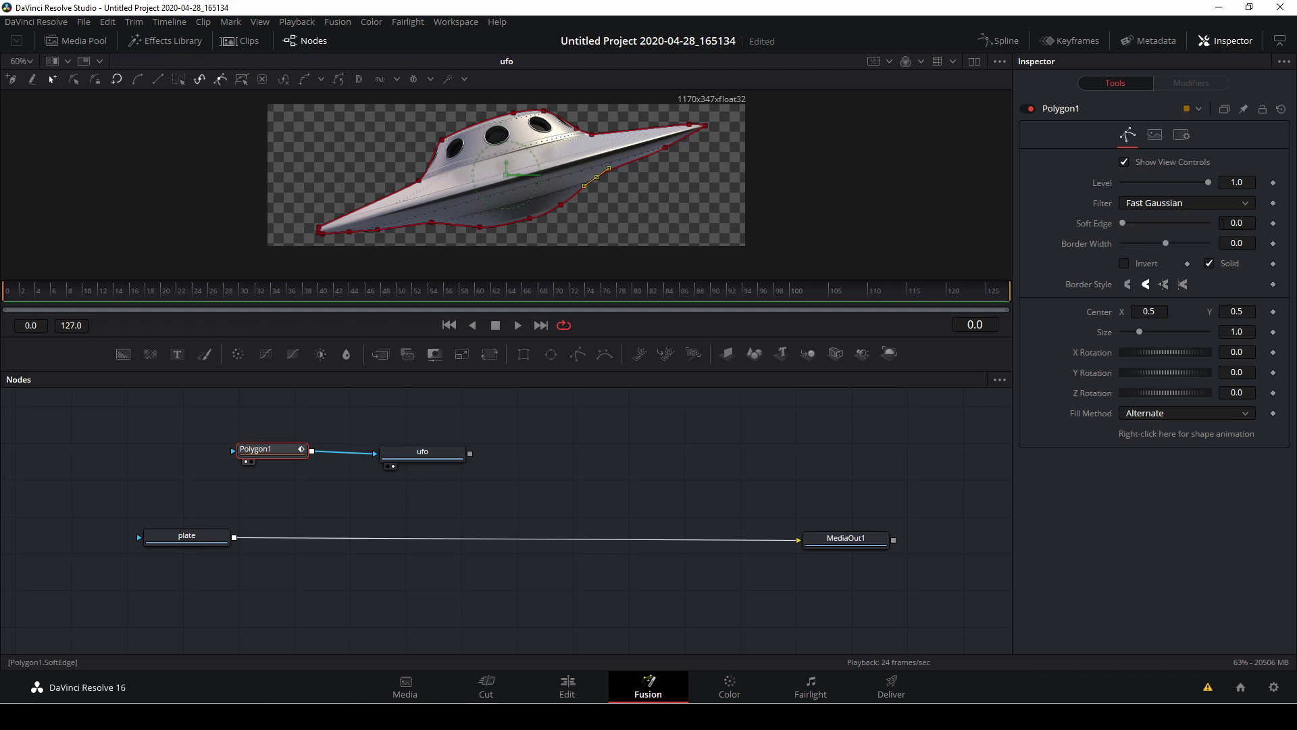
{"action": "left_click_drag", "start_coordinate": [1120, 224], "coordinate": [1165, 244]}
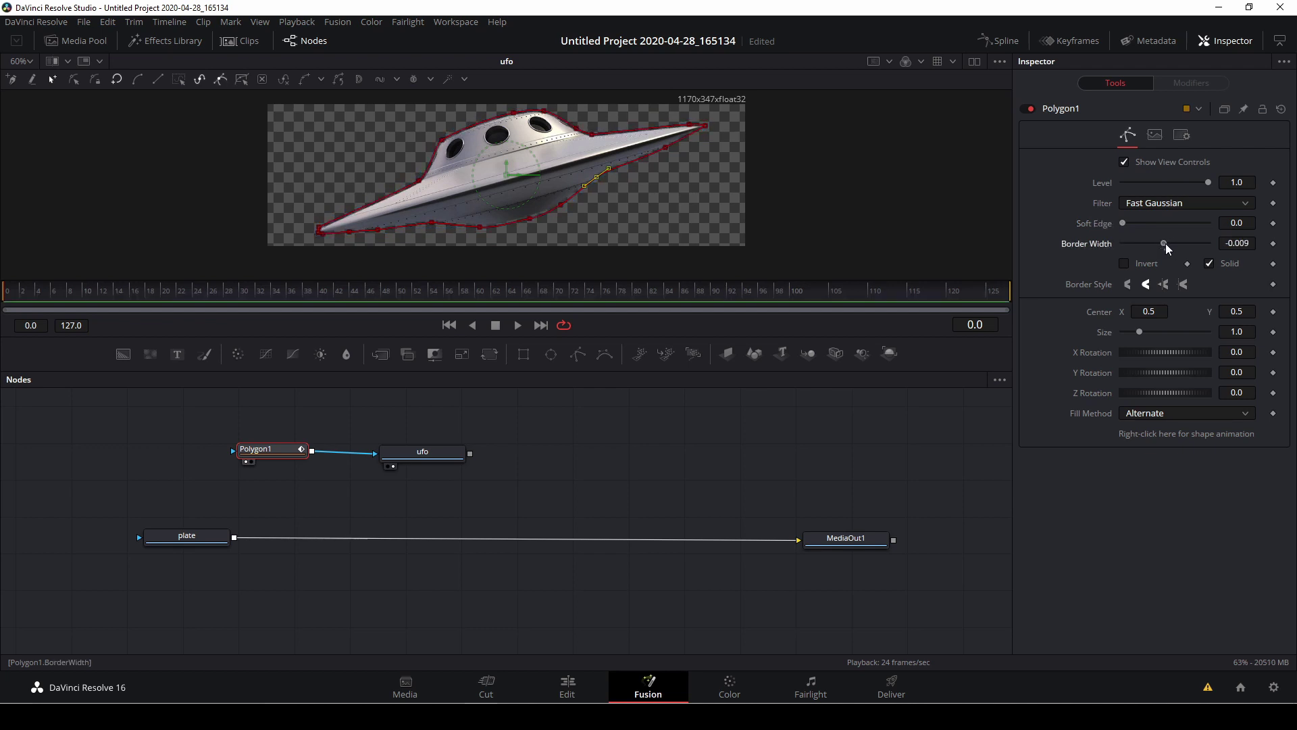
{"action": "left_click_drag", "start_coordinate": [1165, 243], "coordinate": [1166, 242]}
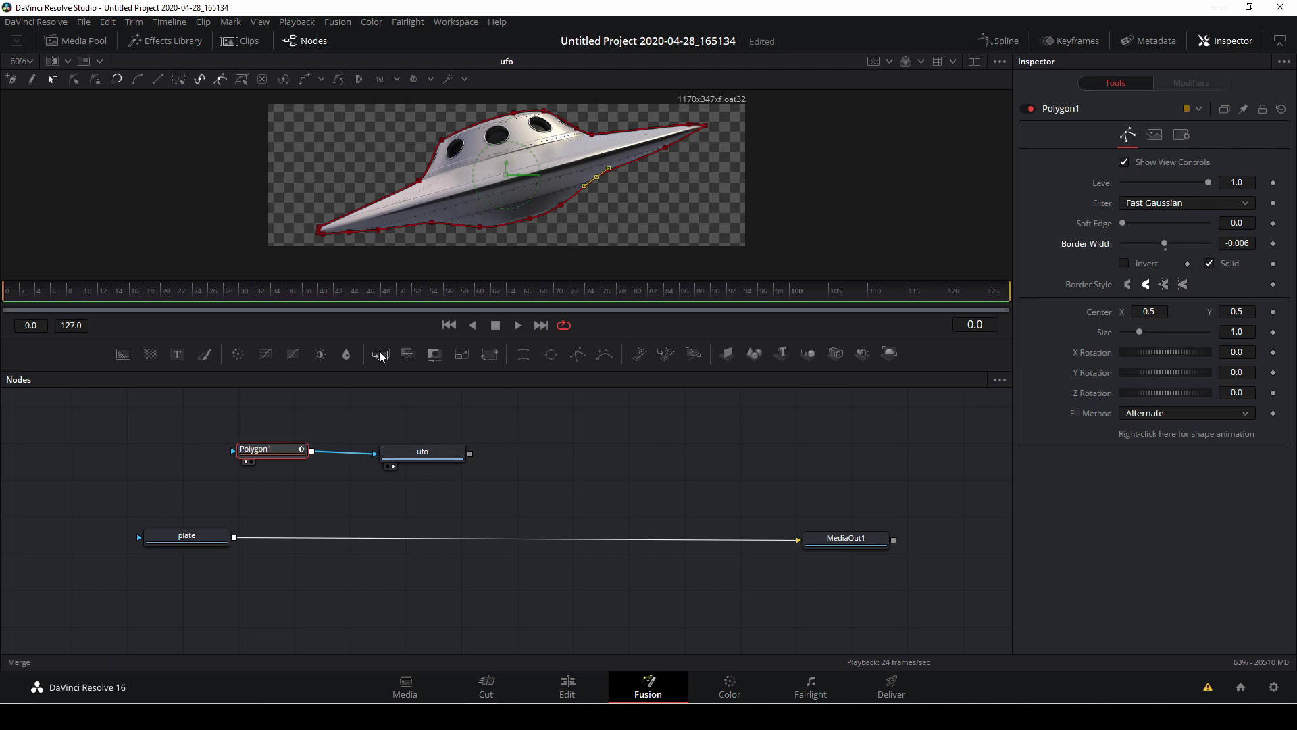
Insert a Merge node between plate and MediaOut1 and connect ufo to its foreground input
{"action": "left_click_drag", "start_coordinate": [379, 350], "coordinate": [504, 541]}
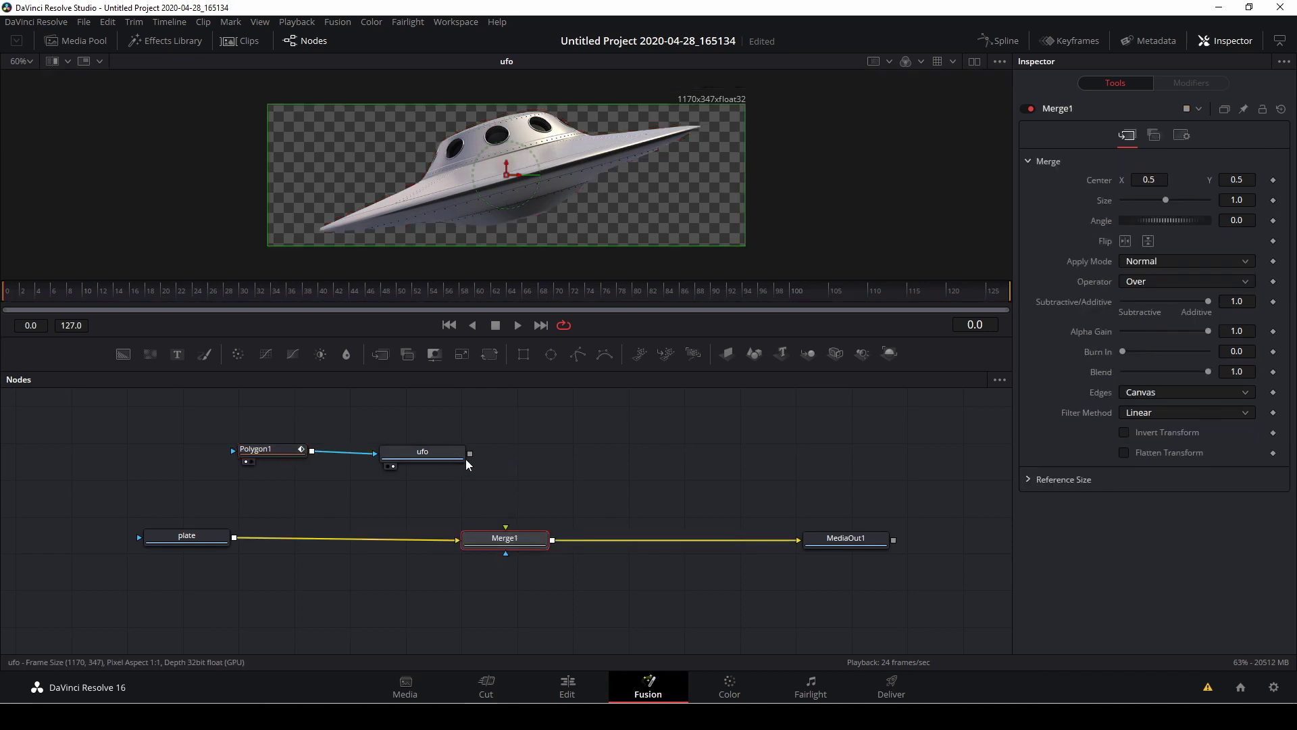
{"action": "left_click_drag", "start_coordinate": [471, 453], "coordinate": [507, 525]}
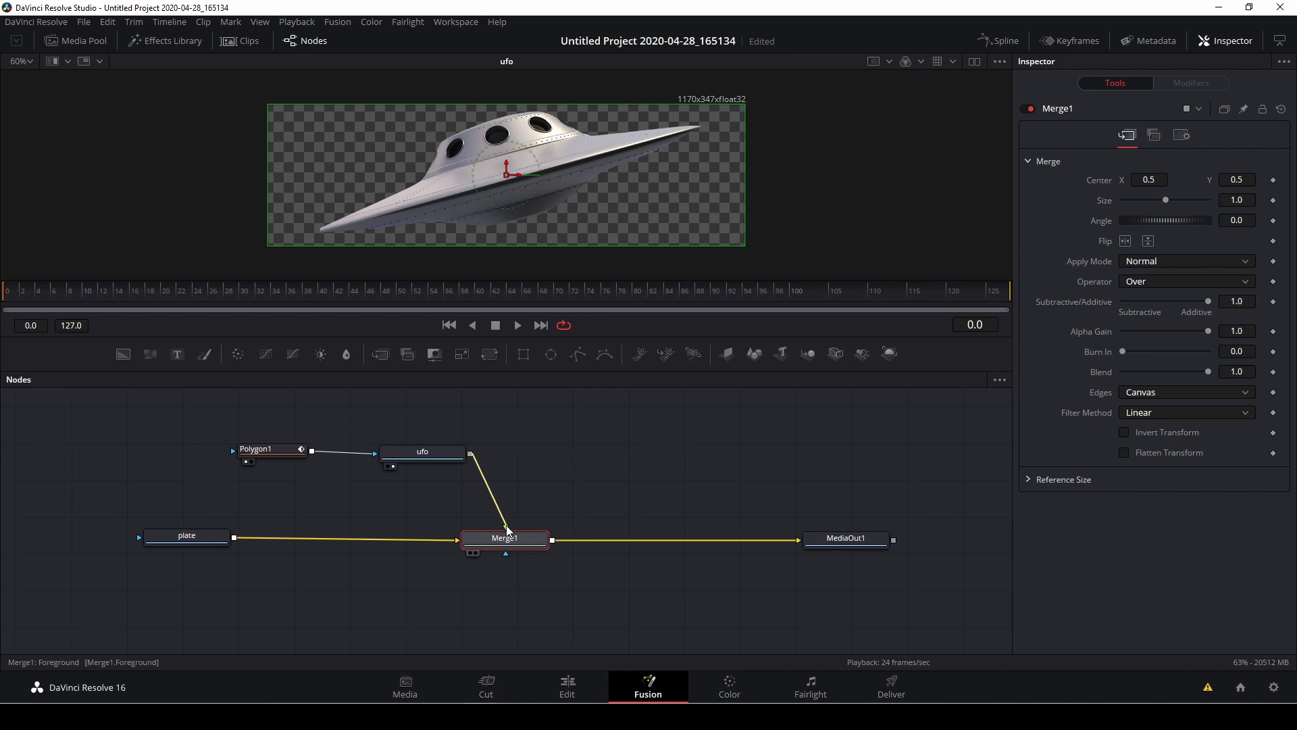
{"action": "left_click", "coordinate": [507, 524]}
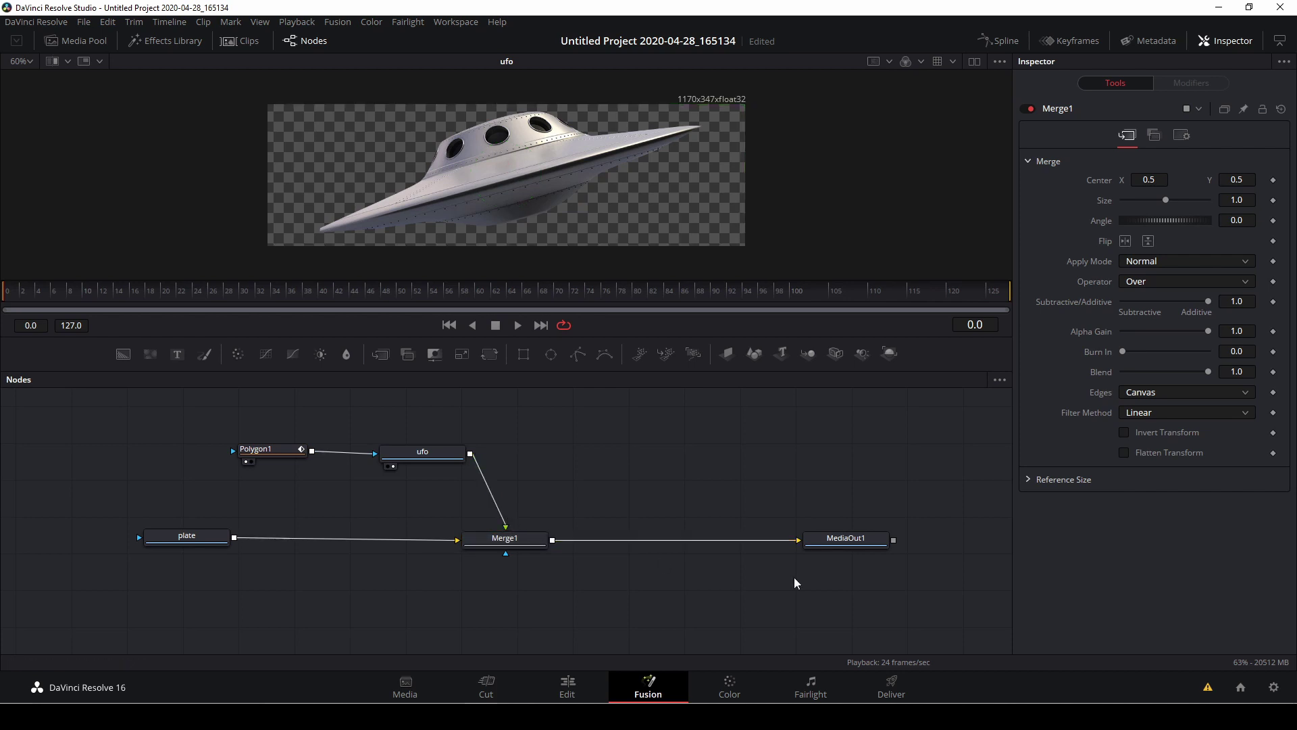
Show MediaOut1 in the viewer and enlarge the viewer area to see the whole composite
{"action": "left_click", "coordinate": [858, 542]}
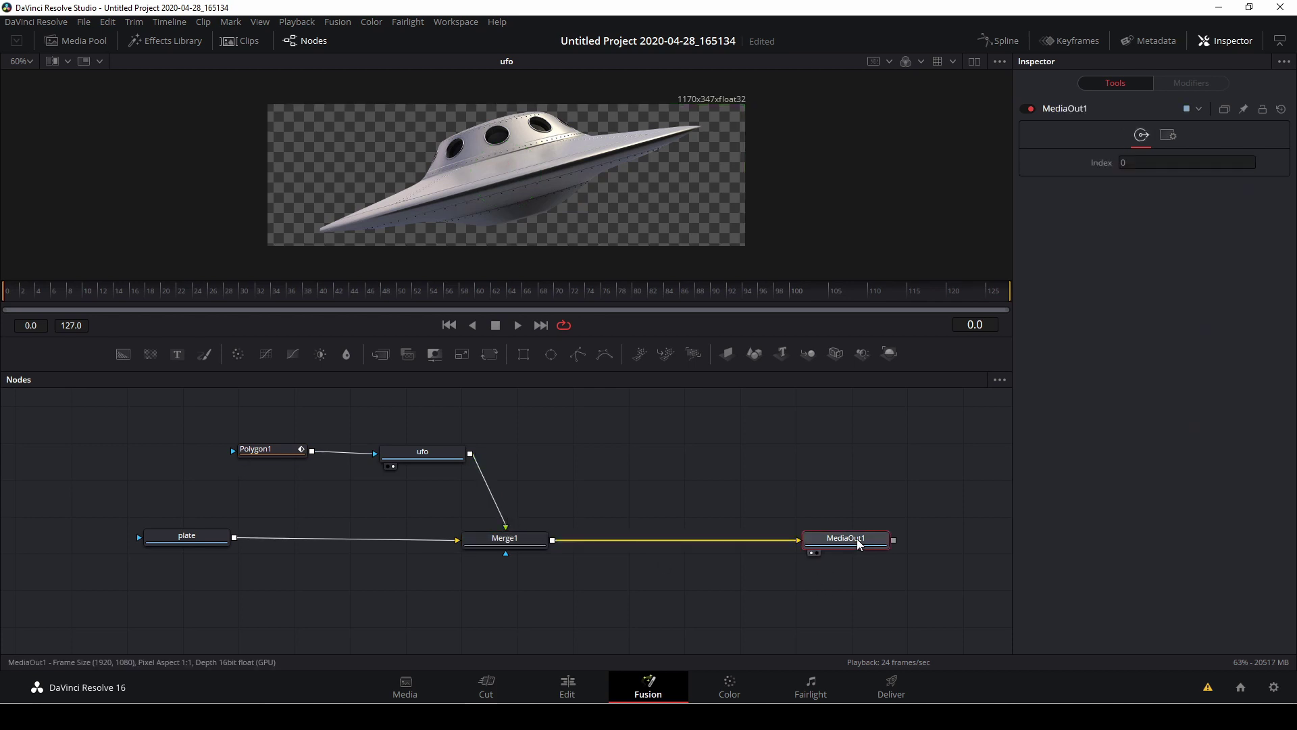
{"action": "key", "text": "1"}
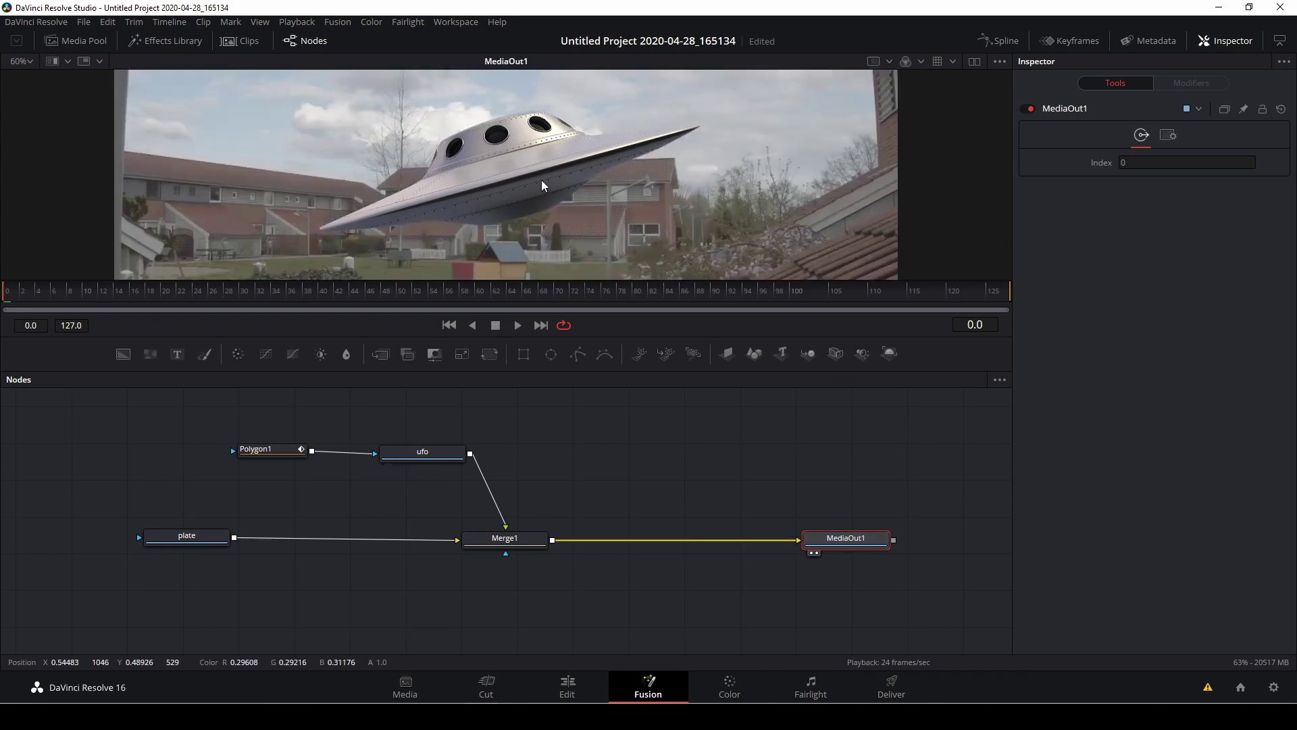
{"action": "left_click_drag", "start_coordinate": [595, 336], "coordinate": [583, 475]}
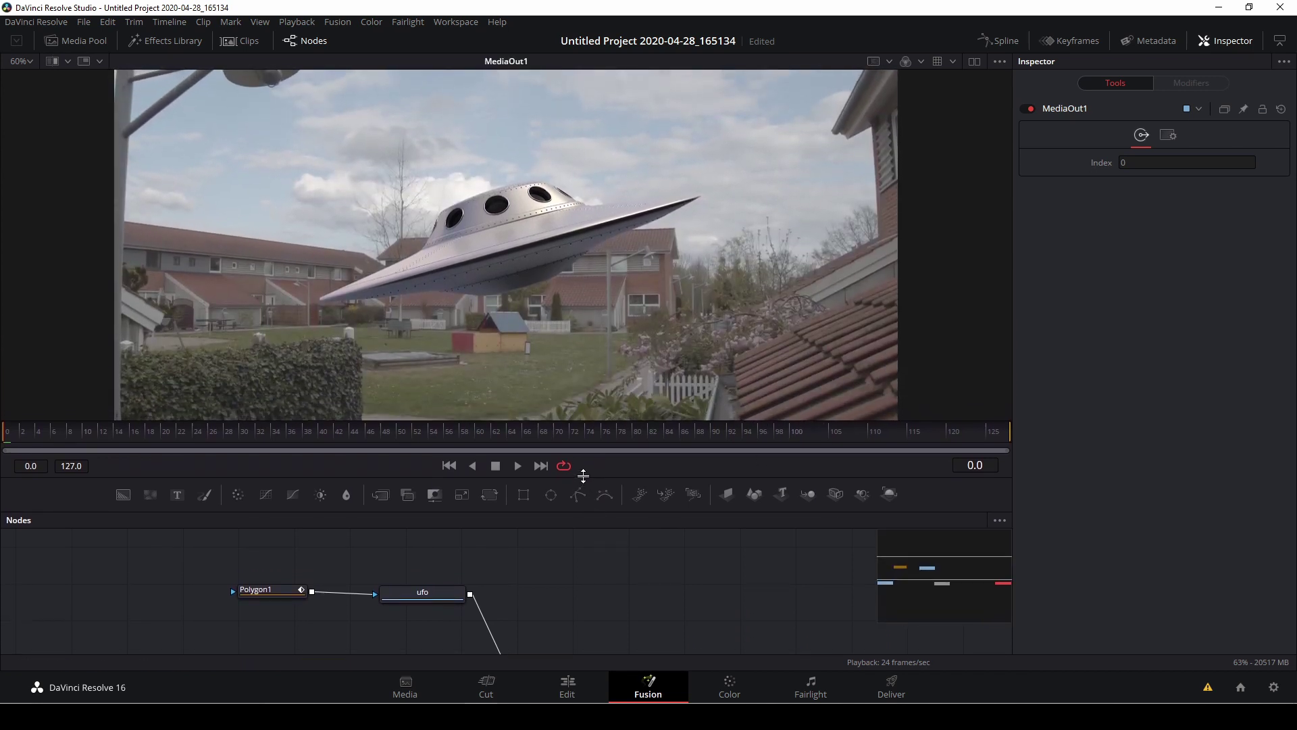
{"action": "scroll", "coordinate": [614, 574], "scroll_direction": "down", "scroll_amount": 2}
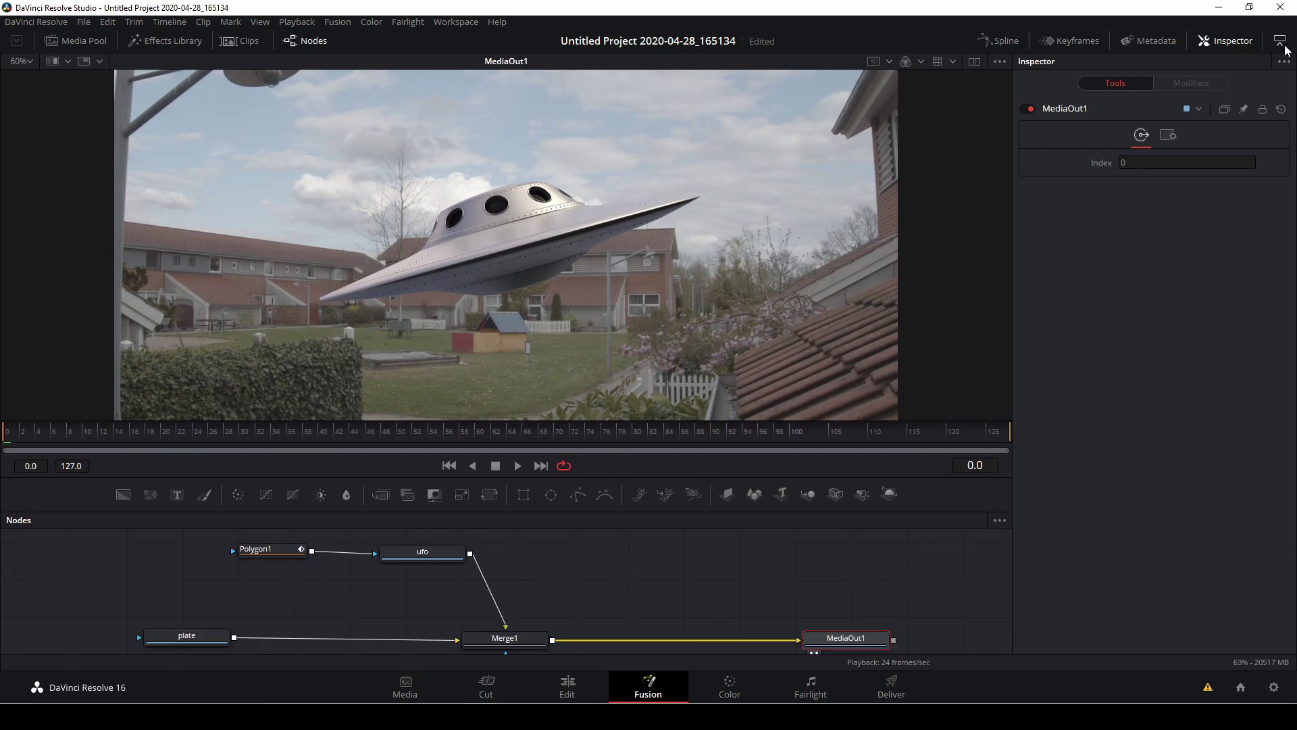
Hide the Inspector, give the node graph more height and scale the viewer to 30% to show the whole composite
{"action": "left_click", "coordinate": [1233, 41]}
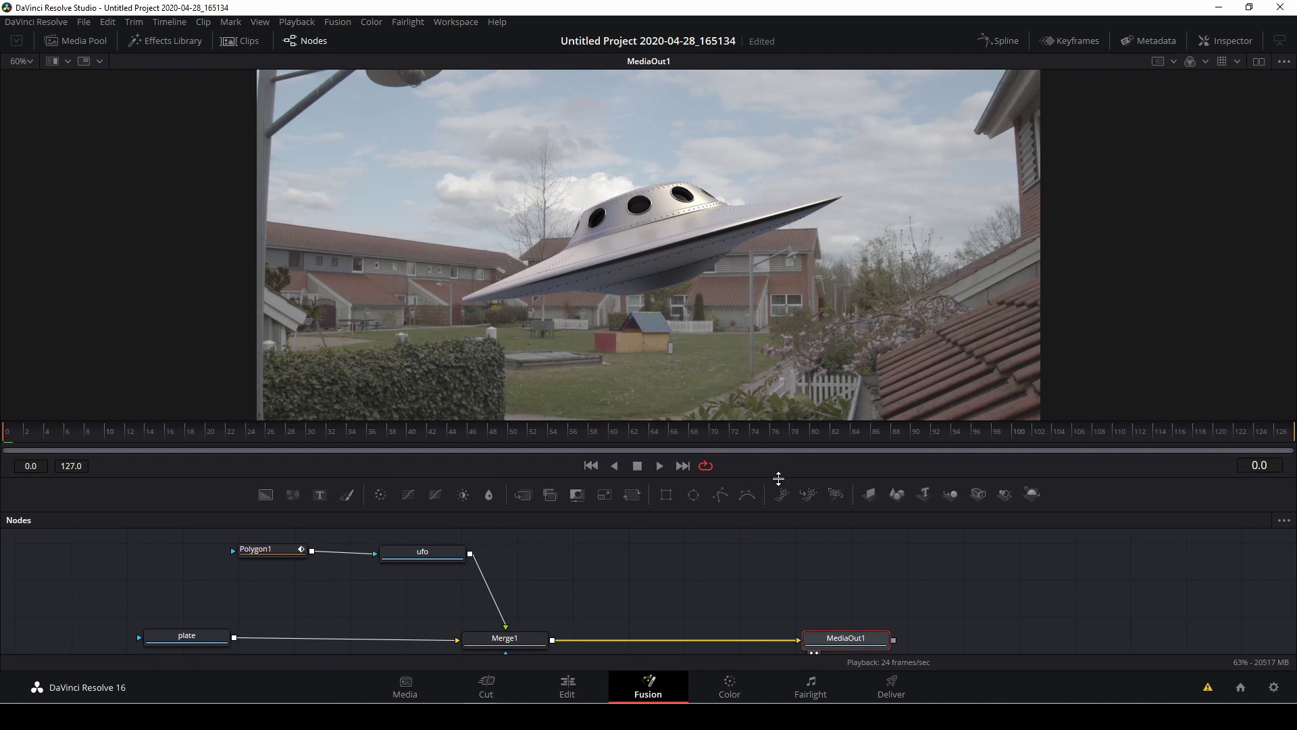
{"action": "left_click_drag", "start_coordinate": [778, 478], "coordinate": [781, 410]}
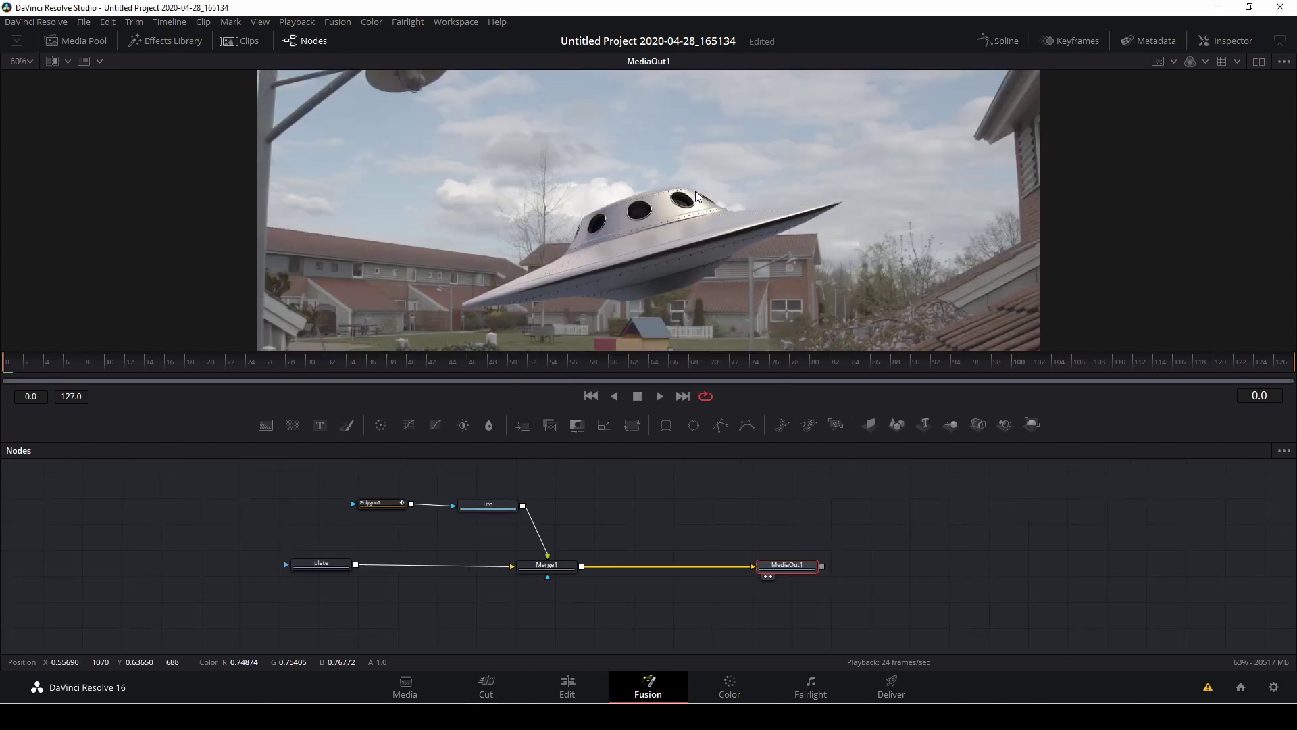
{"action": "scroll", "coordinate": [719, 513], "scroll_direction": "up", "scroll_amount": 2}
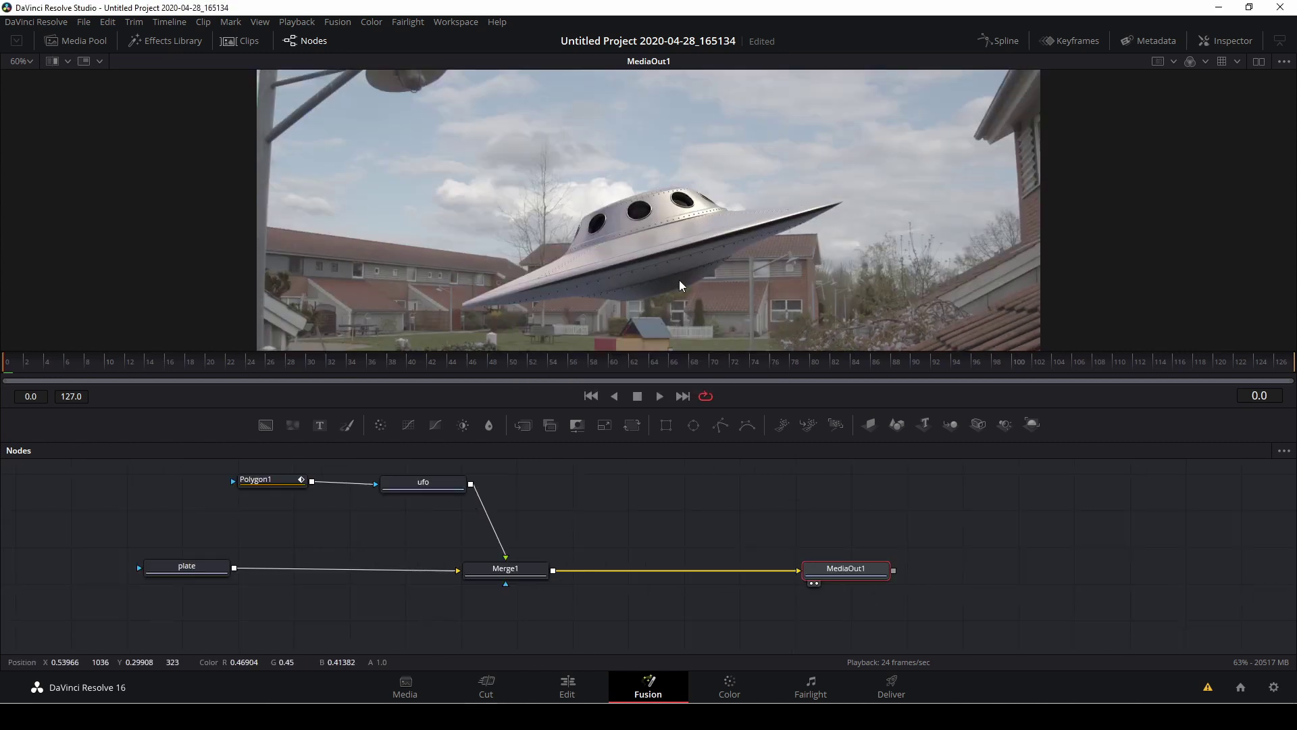
{"action": "scroll", "coordinate": [686, 280], "scroll_direction": "up", "scroll_amount": 1}
{"action": "scroll", "coordinate": [692, 278], "scroll_direction": "down", "scroll_amount": 4}
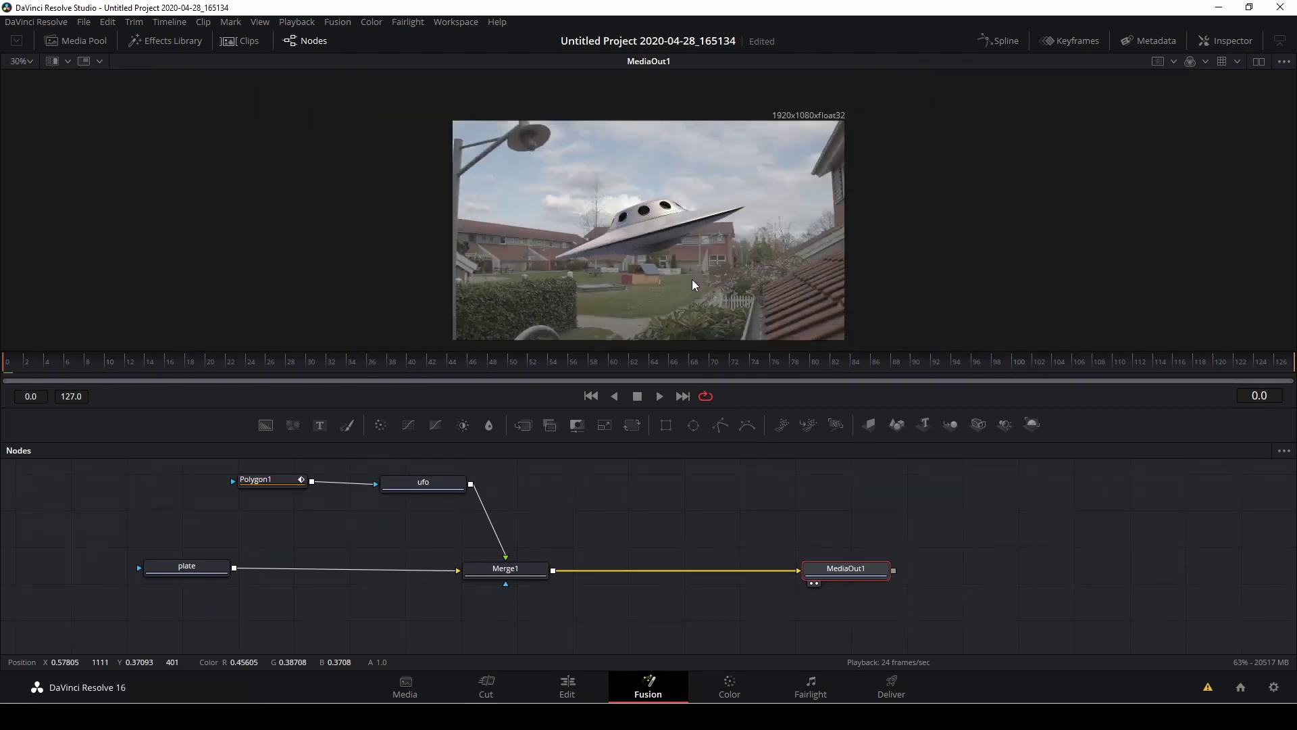
{"action": "scroll", "coordinate": [677, 247], "scroll_direction": "down", "scroll_amount": 1}
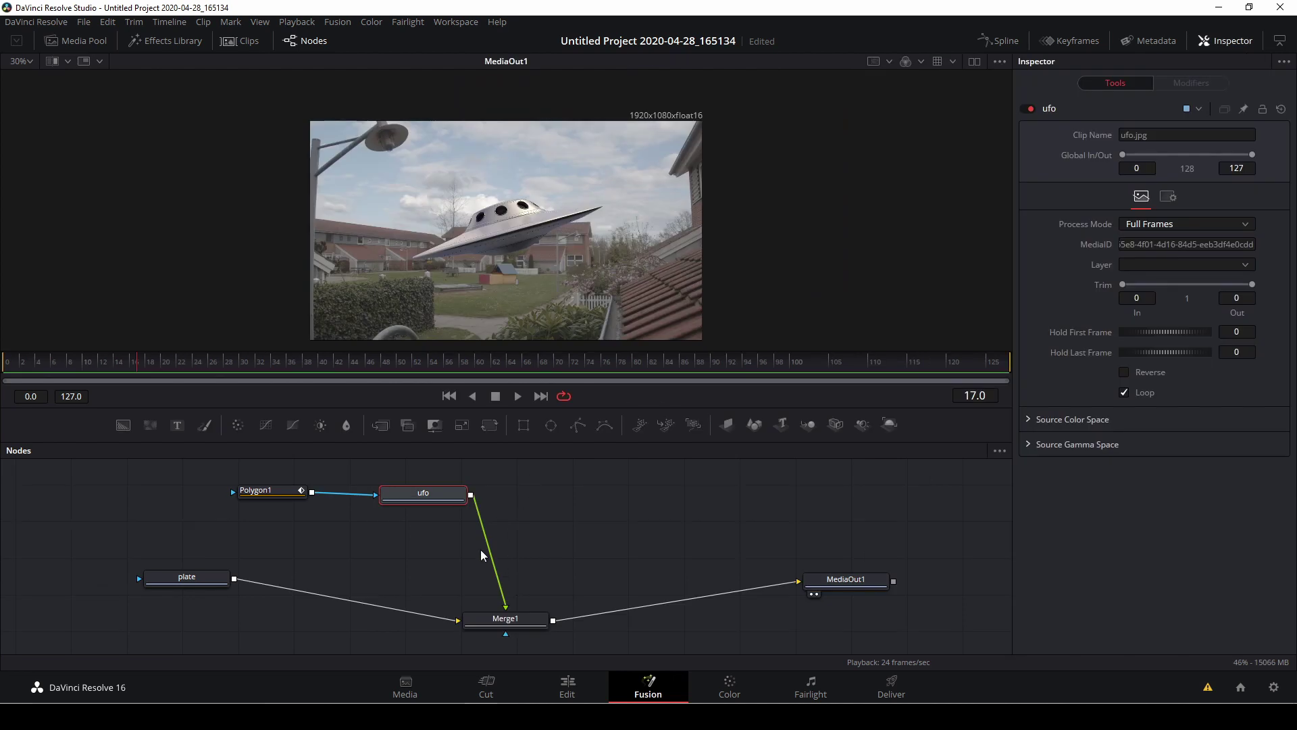
Move the ufo node closer to above Merge1 and play a few frames of the composite
{"action": "left_click_drag", "start_coordinate": [426, 493], "coordinate": [464, 493]}
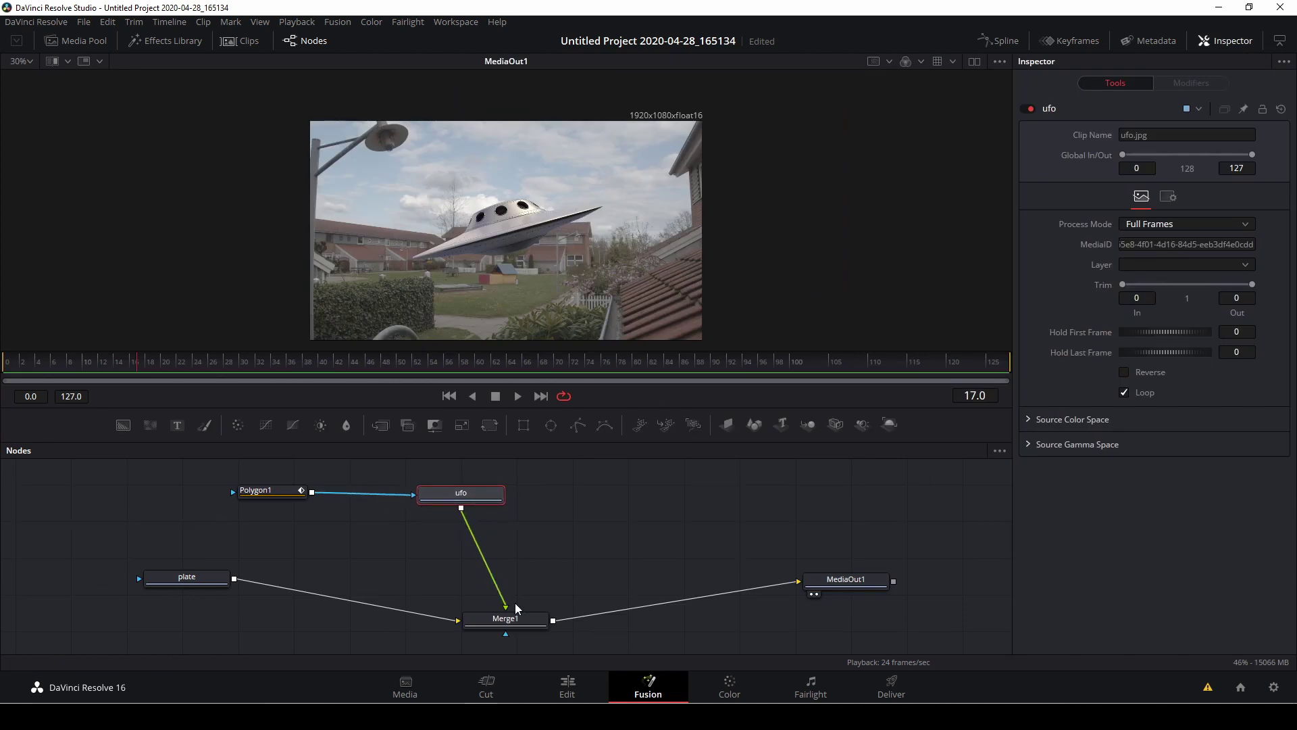
{"action": "key", "text": "space"}
{"action": "key", "text": "space"}
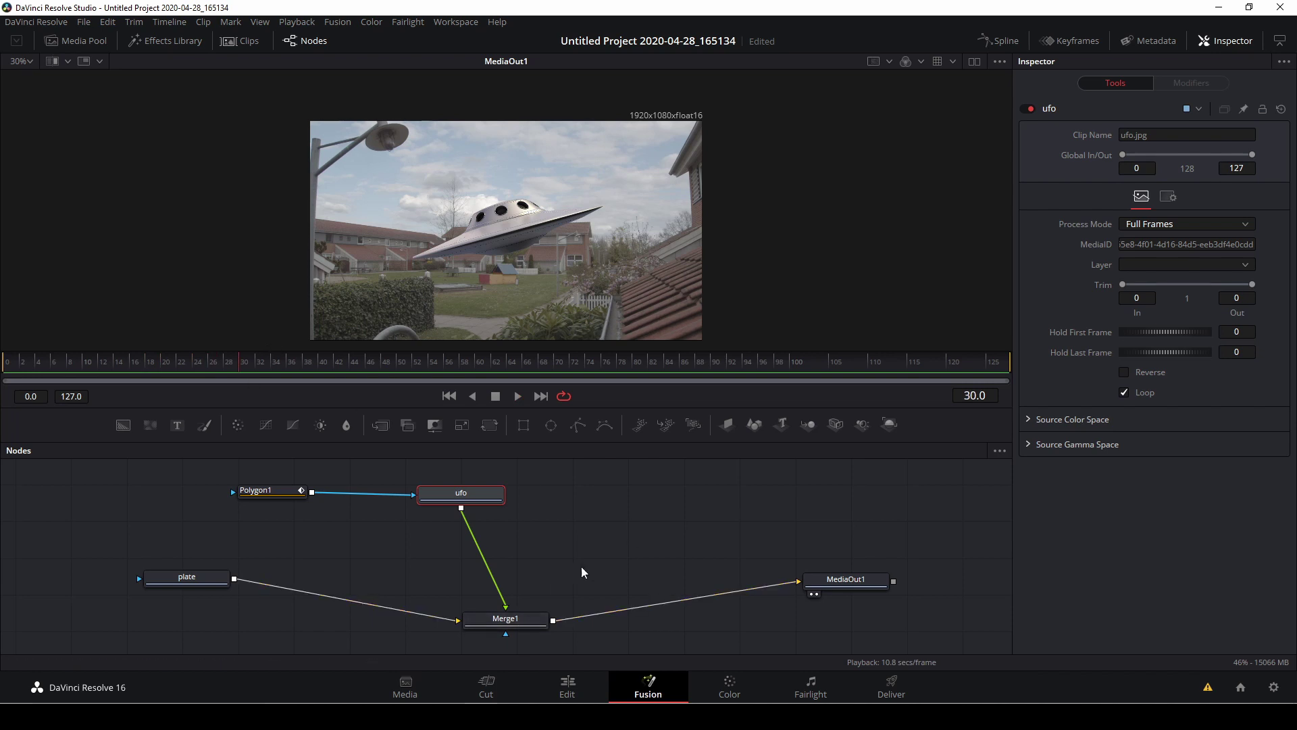
At frame 0, set Merge1's Angle to -18.3 and Size to 0.28, and place the UFO at Center about 0.905, 0.908
{"action": "left_click", "coordinate": [525, 619]}
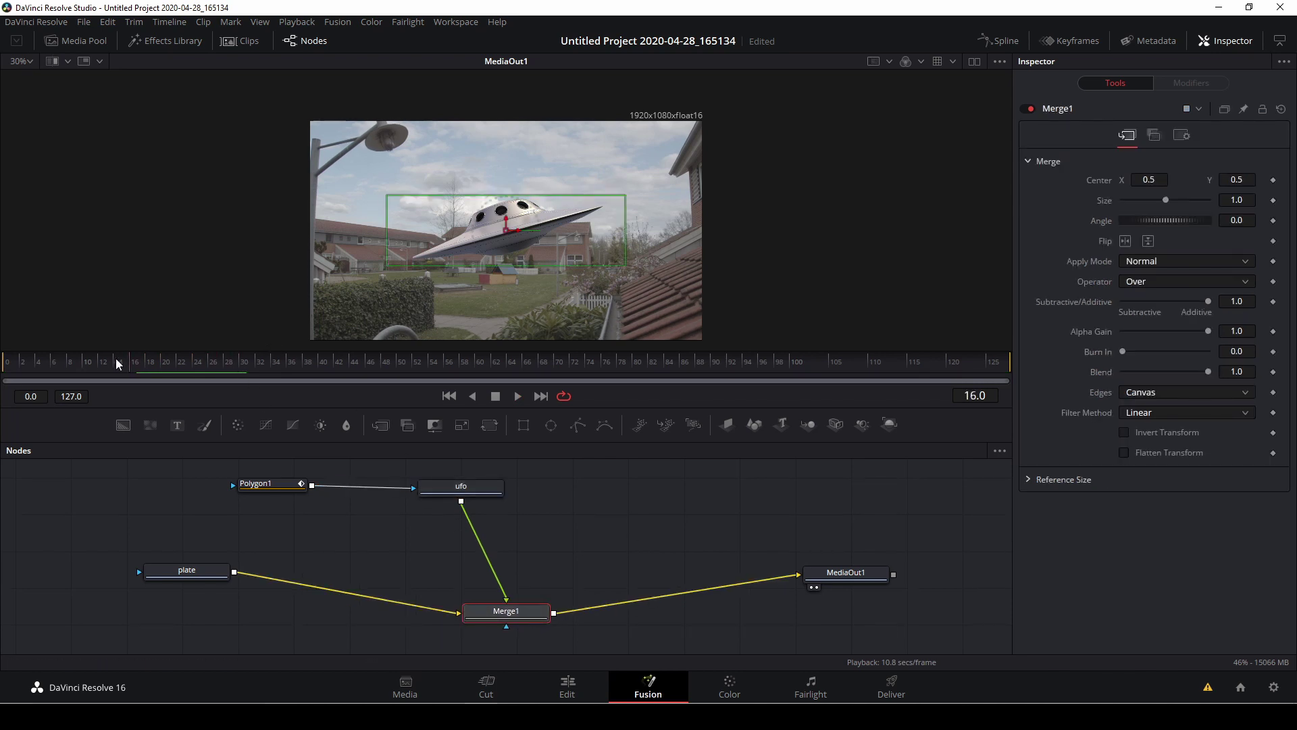
{"action": "left_click_drag", "start_coordinate": [77, 363], "coordinate": [10, 376]}
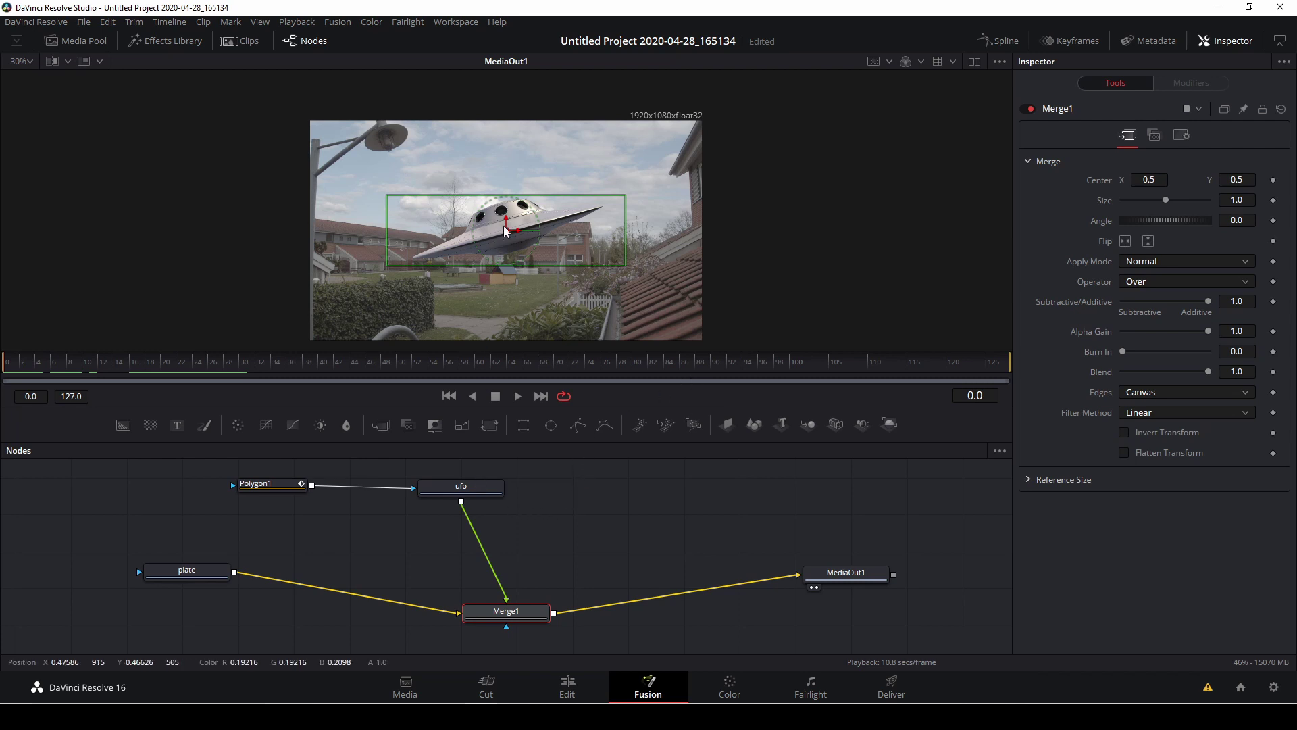
{"action": "left_click_drag", "start_coordinate": [506, 223], "coordinate": [596, 171]}
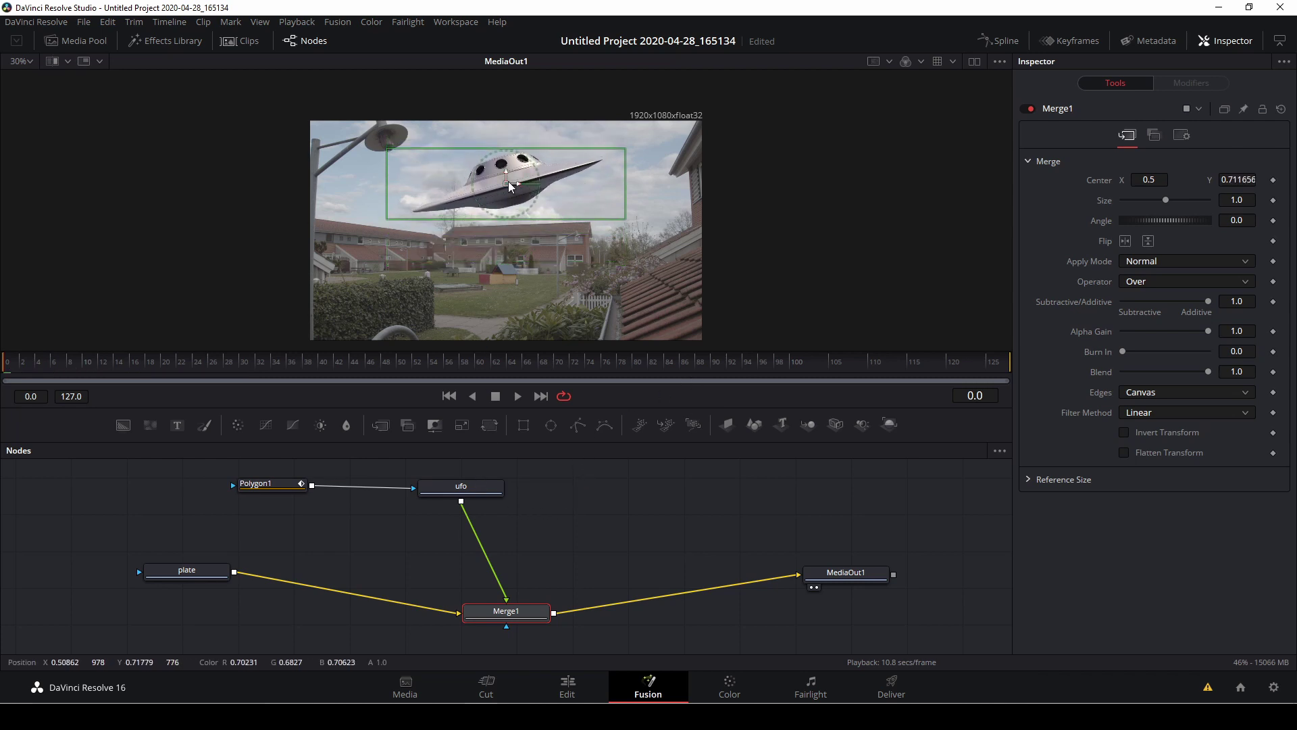
{"action": "left_click_drag", "start_coordinate": [507, 182], "coordinate": [638, 148]}
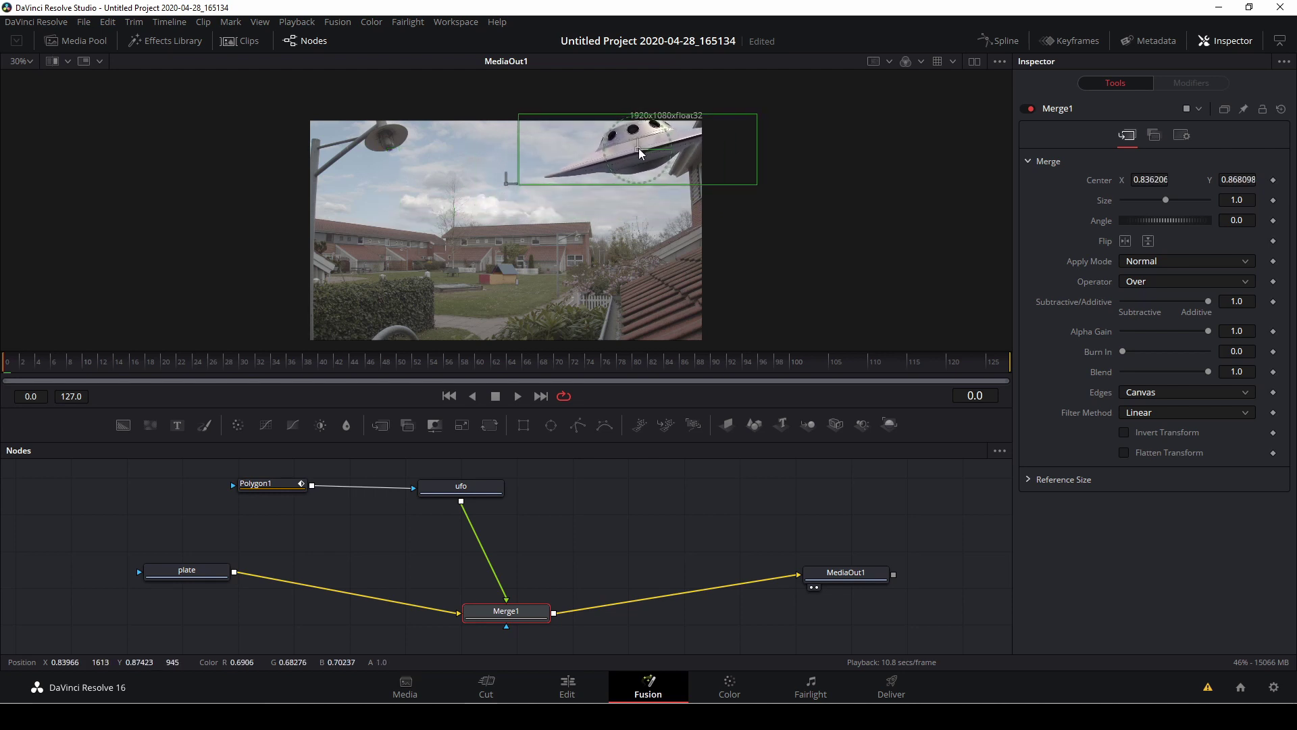
{"action": "left_click_drag", "start_coordinate": [1159, 222], "coordinate": [1154, 223]}
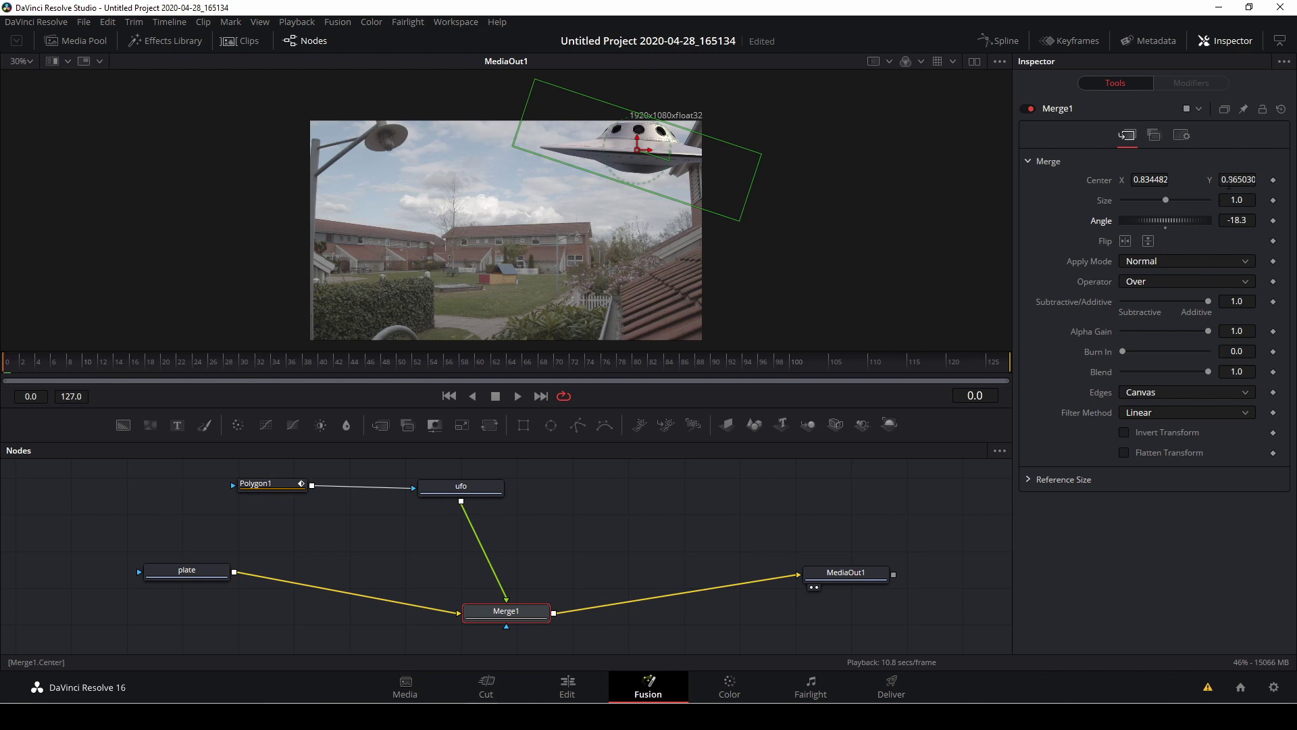
{"action": "left_click_drag", "start_coordinate": [1170, 201], "coordinate": [1135, 209]}
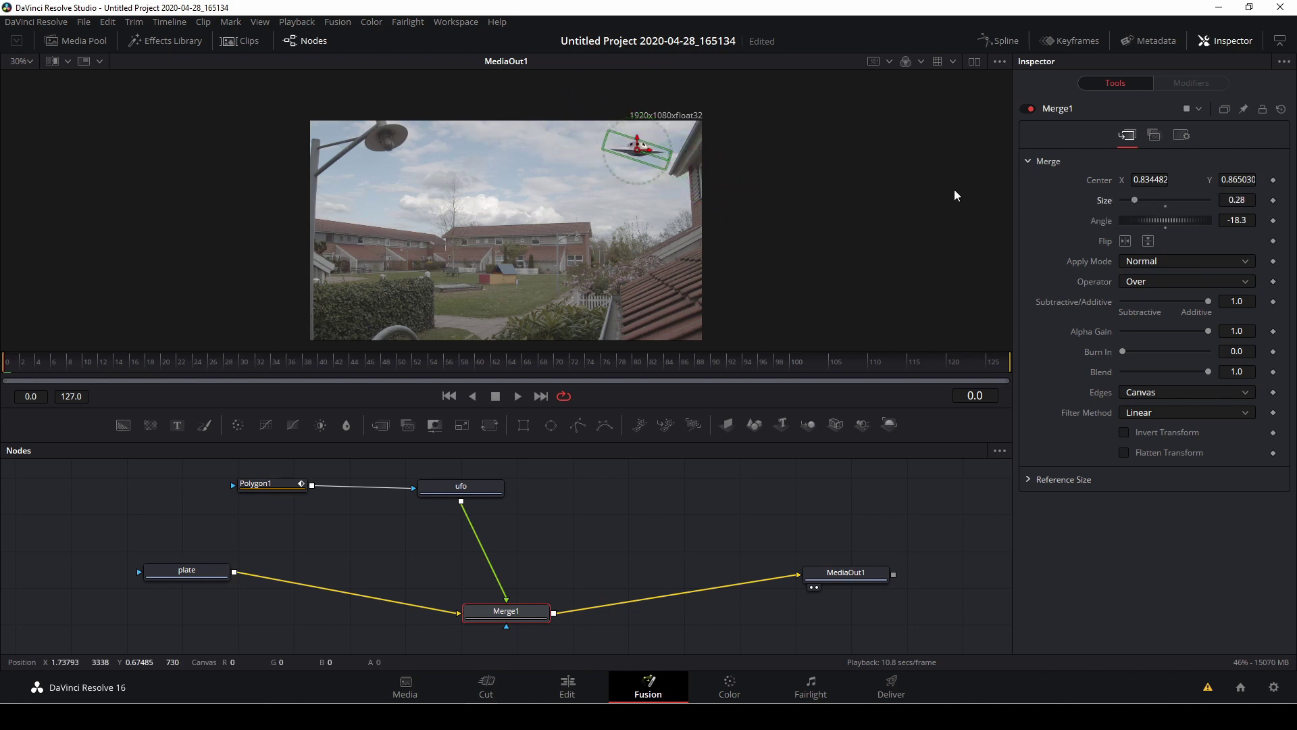
{"action": "left_click_drag", "start_coordinate": [638, 152], "coordinate": [667, 143]}
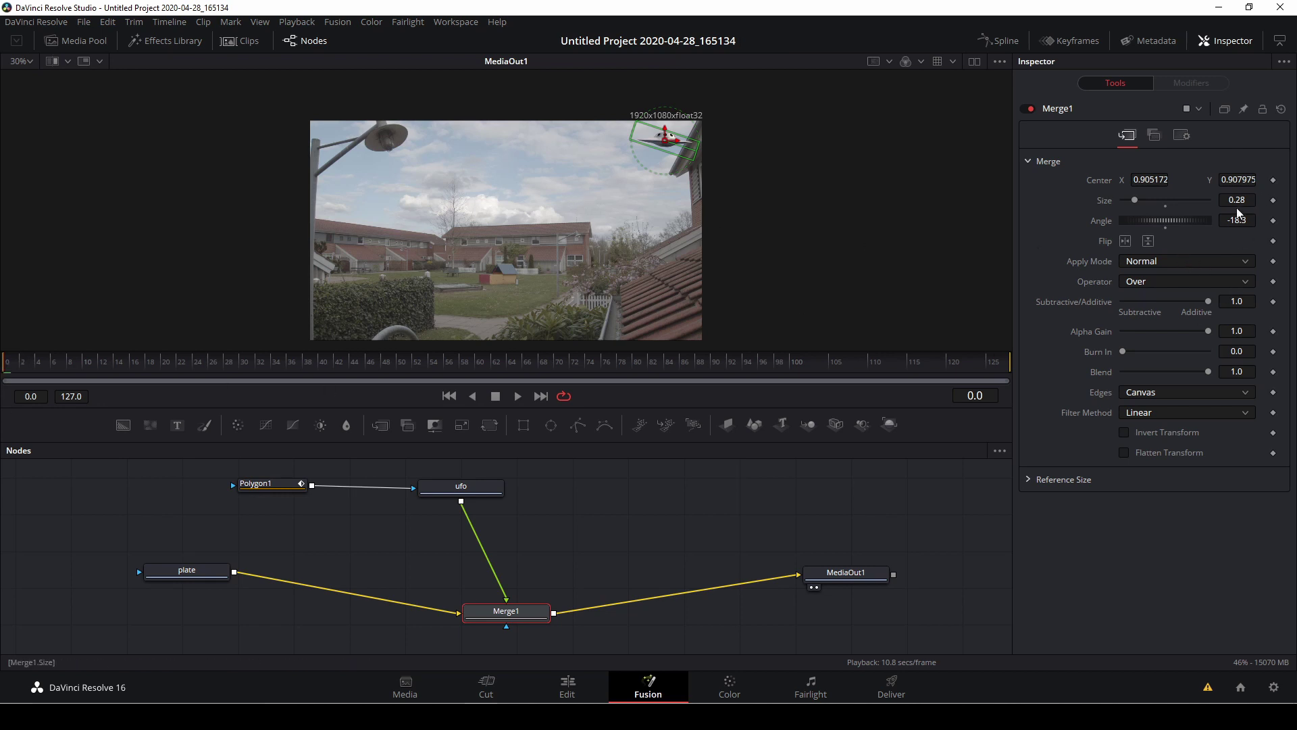
Set Merge1's Angle to -39.2 and keyframe its Center, Size and Angle at frame 0
{"action": "left_click", "coordinate": [1273, 181]}
{"action": "left_click", "coordinate": [1273, 200]}
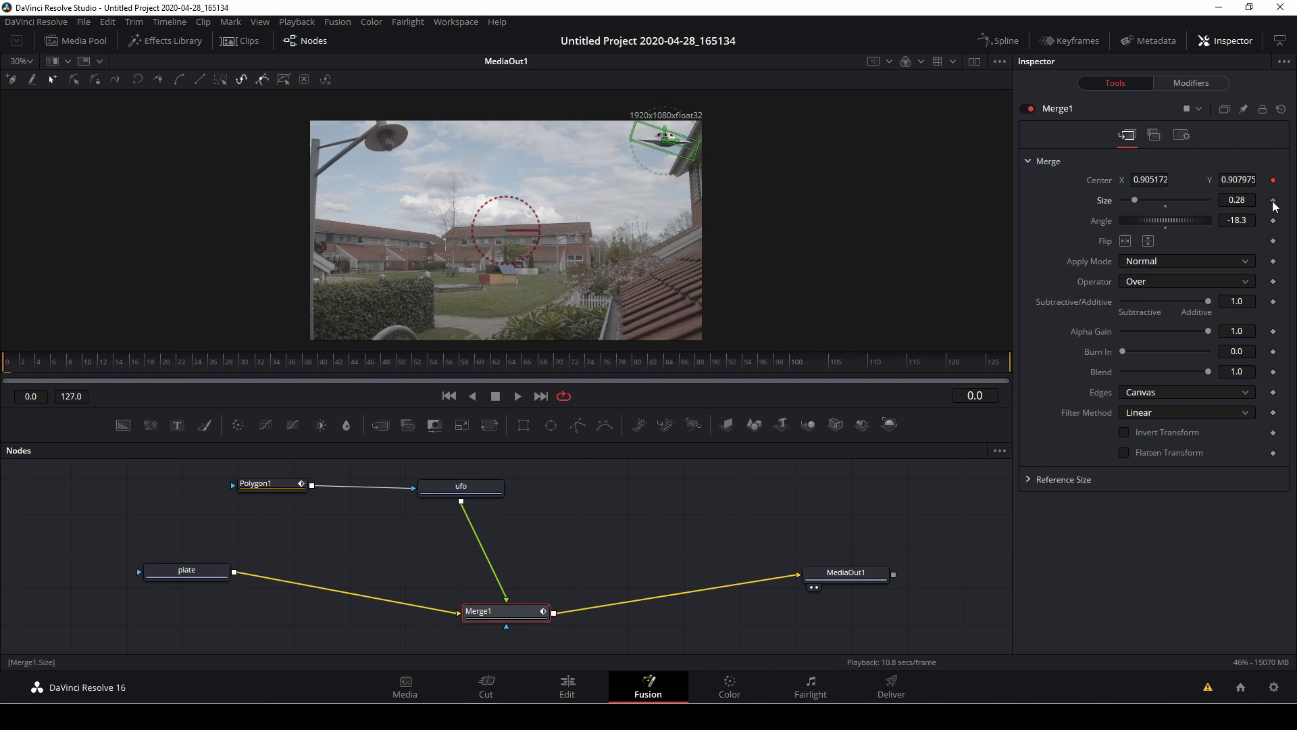
{"action": "left_click_drag", "start_coordinate": [1182, 219], "coordinate": [1177, 217]}
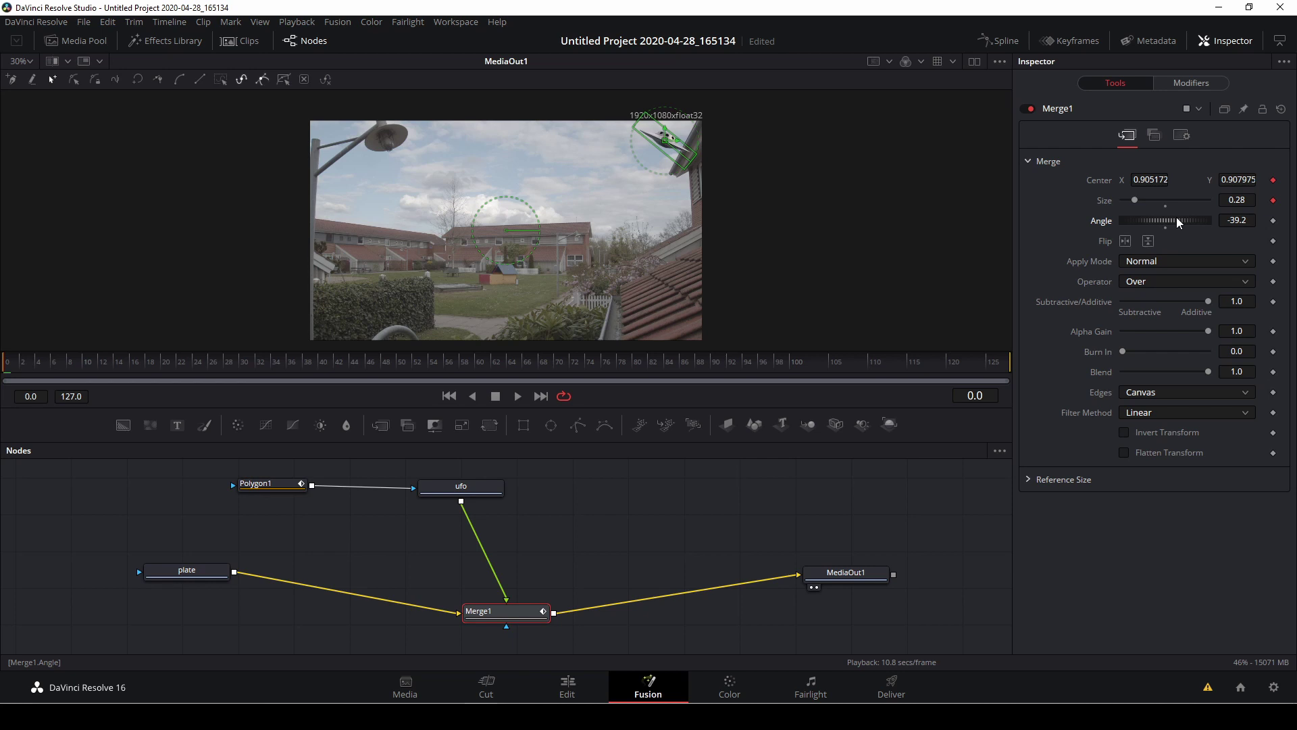
{"action": "left_click", "coordinate": [1273, 221]}
At frame 127, set Merge1's Size to 0.94 and Angle to -18.3, move the UFO beyond the image's left edge, and play the animation
{"action": "left_click_drag", "start_coordinate": [35, 366], "coordinate": [325, 365]}
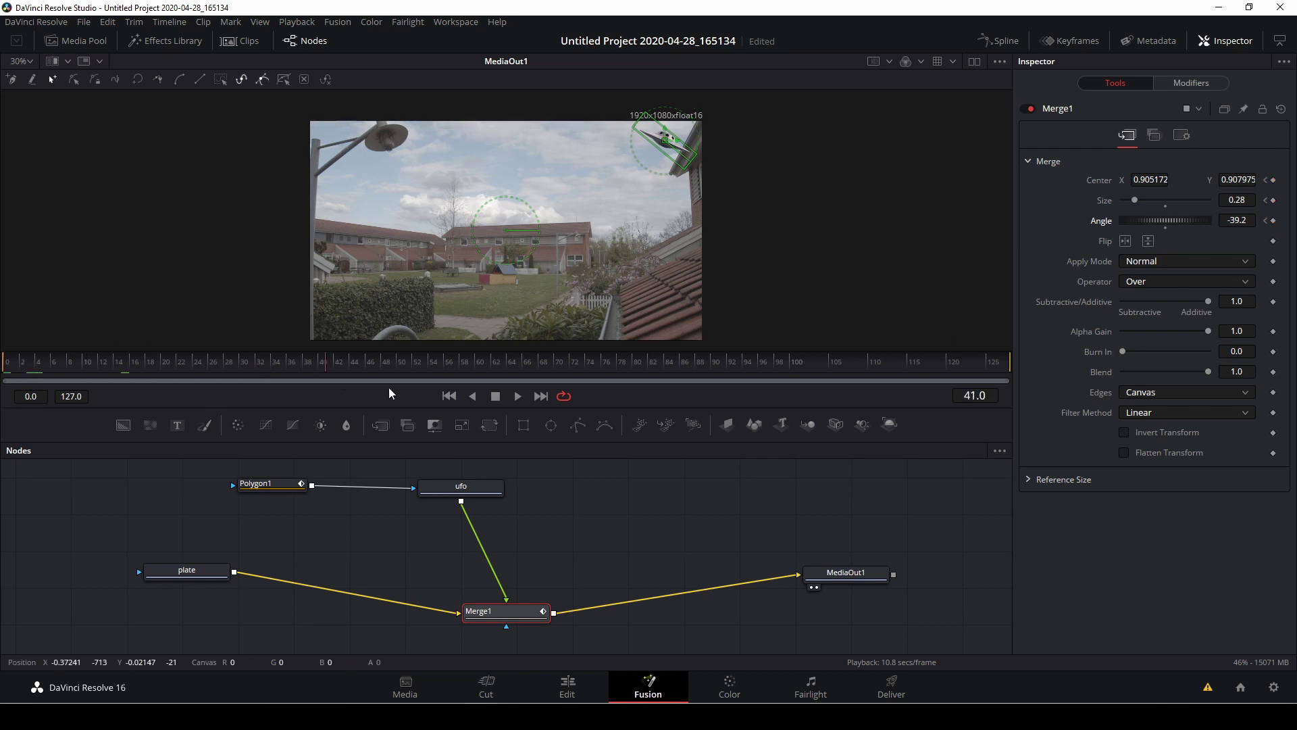
{"action": "left_click_drag", "start_coordinate": [910, 398], "coordinate": [1001, 395]}
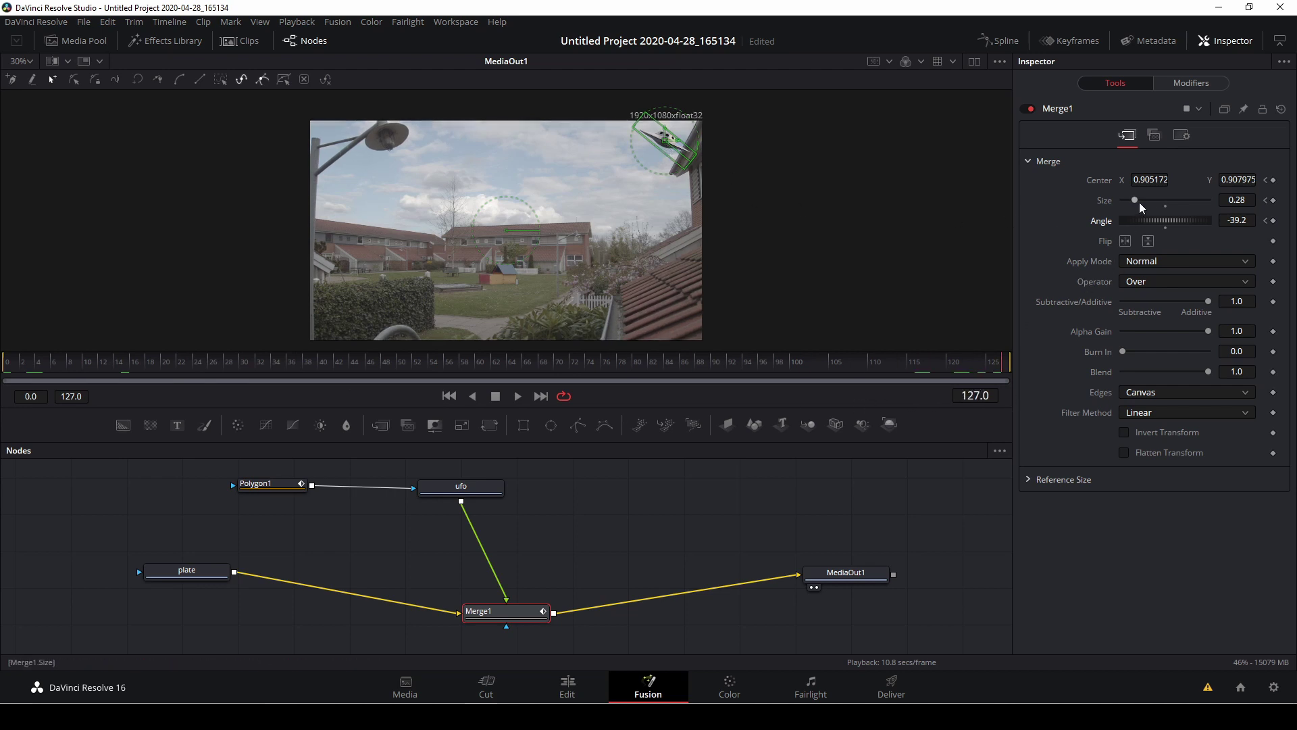
{"action": "left_click_drag", "start_coordinate": [1136, 200], "coordinate": [1159, 204]}
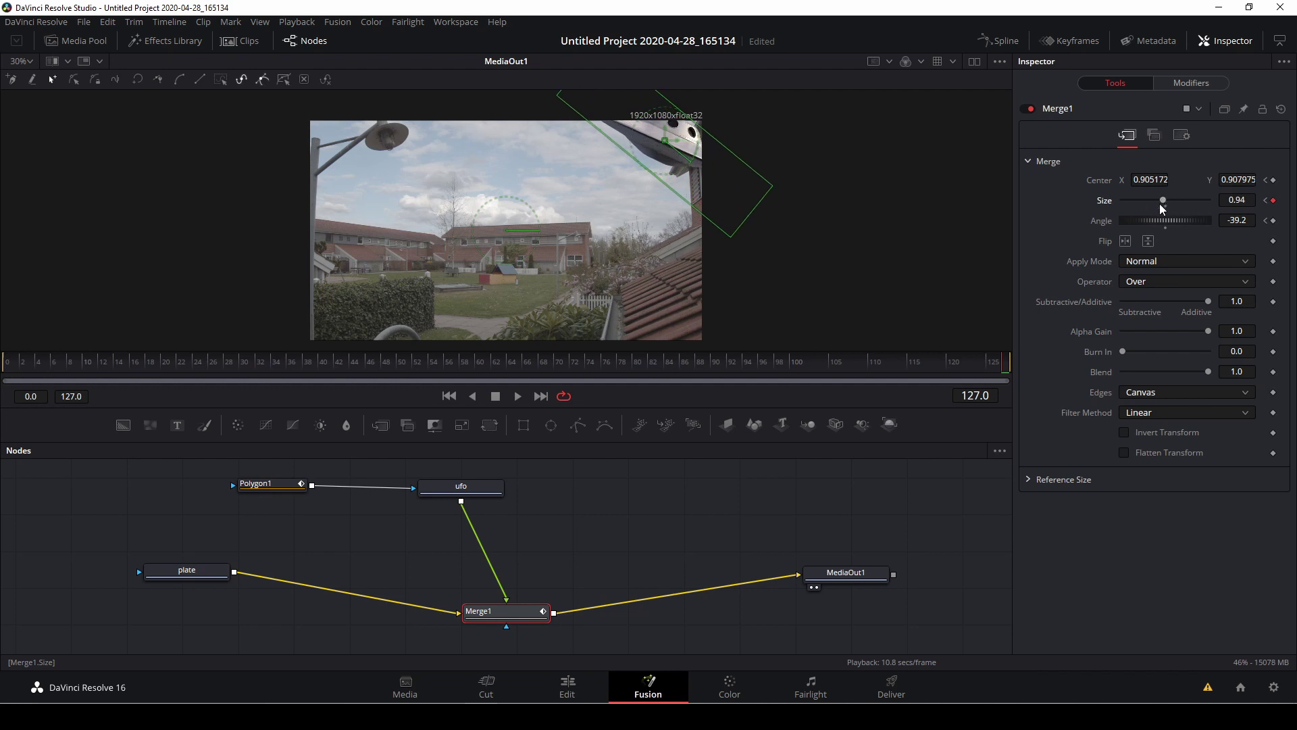
{"action": "left_click_drag", "start_coordinate": [666, 148], "coordinate": [432, 152]}
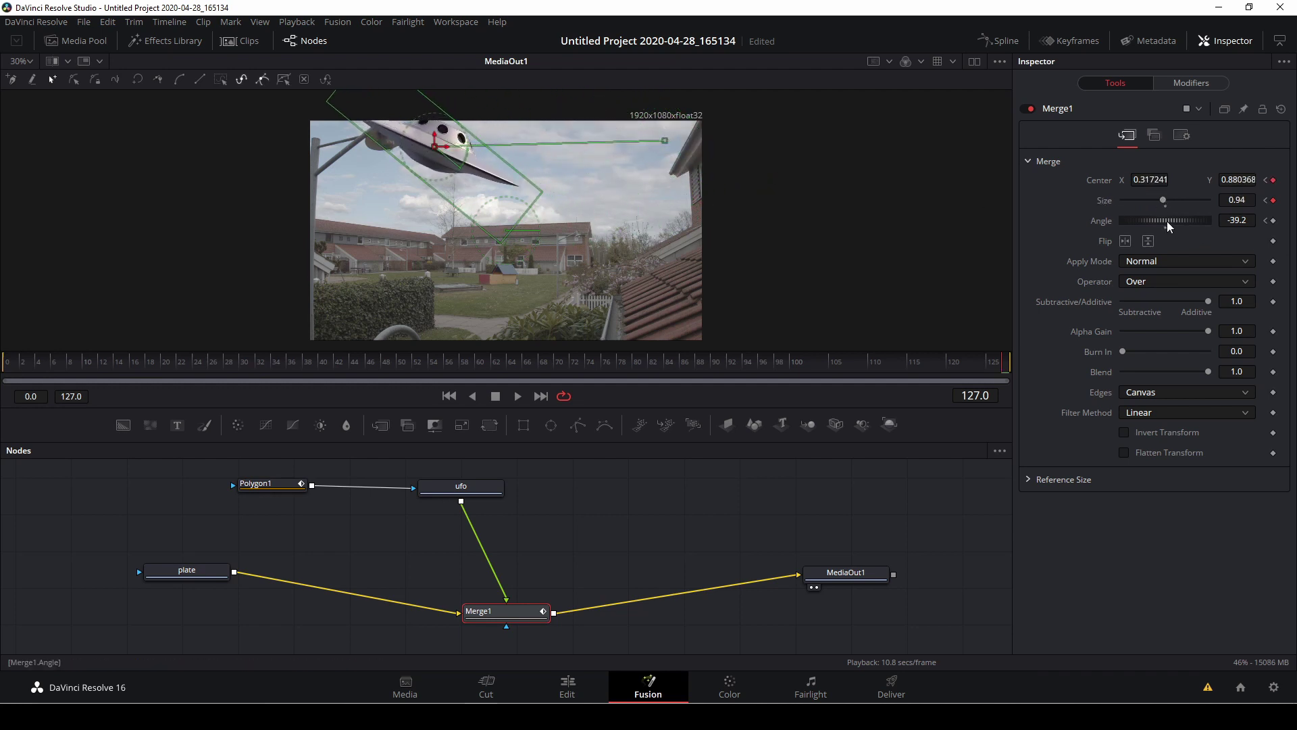
{"action": "left_click_drag", "start_coordinate": [1153, 219], "coordinate": [1174, 216]}
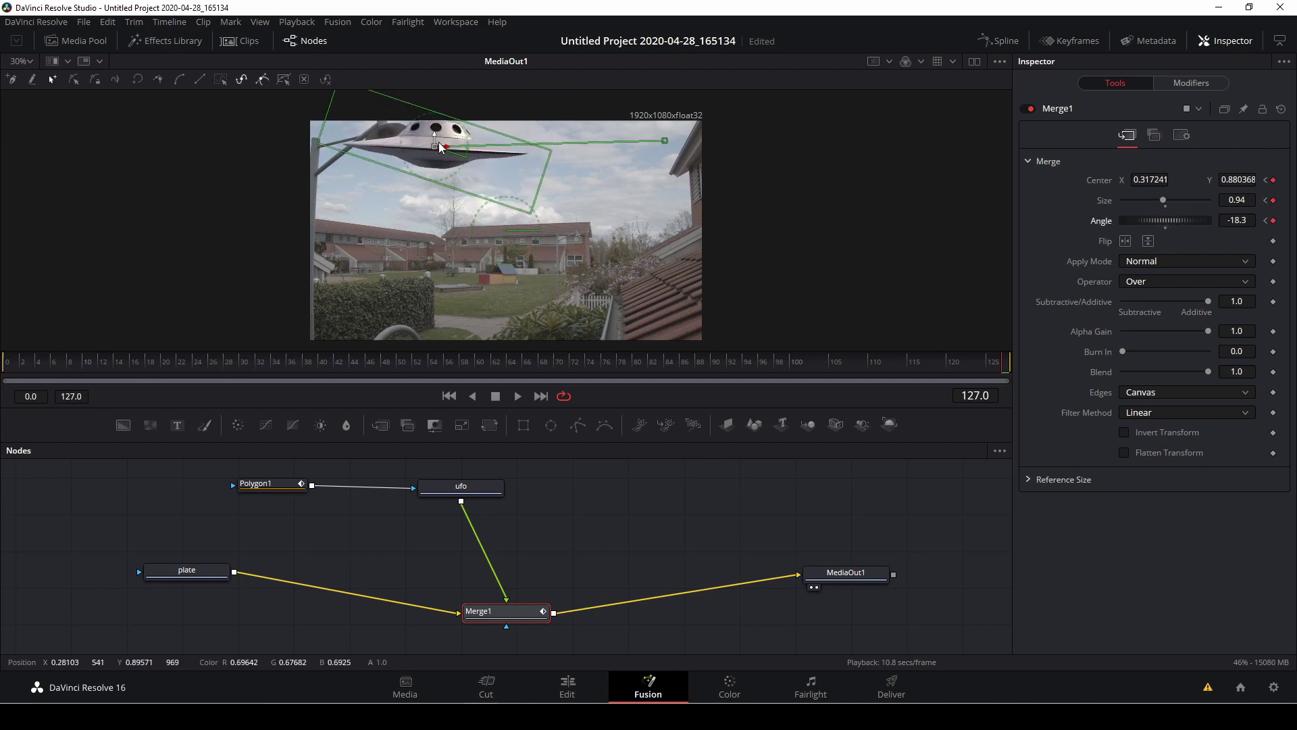
{"action": "left_click_drag", "start_coordinate": [435, 146], "coordinate": [217, 154]}
{"action": "key", "text": "space"}
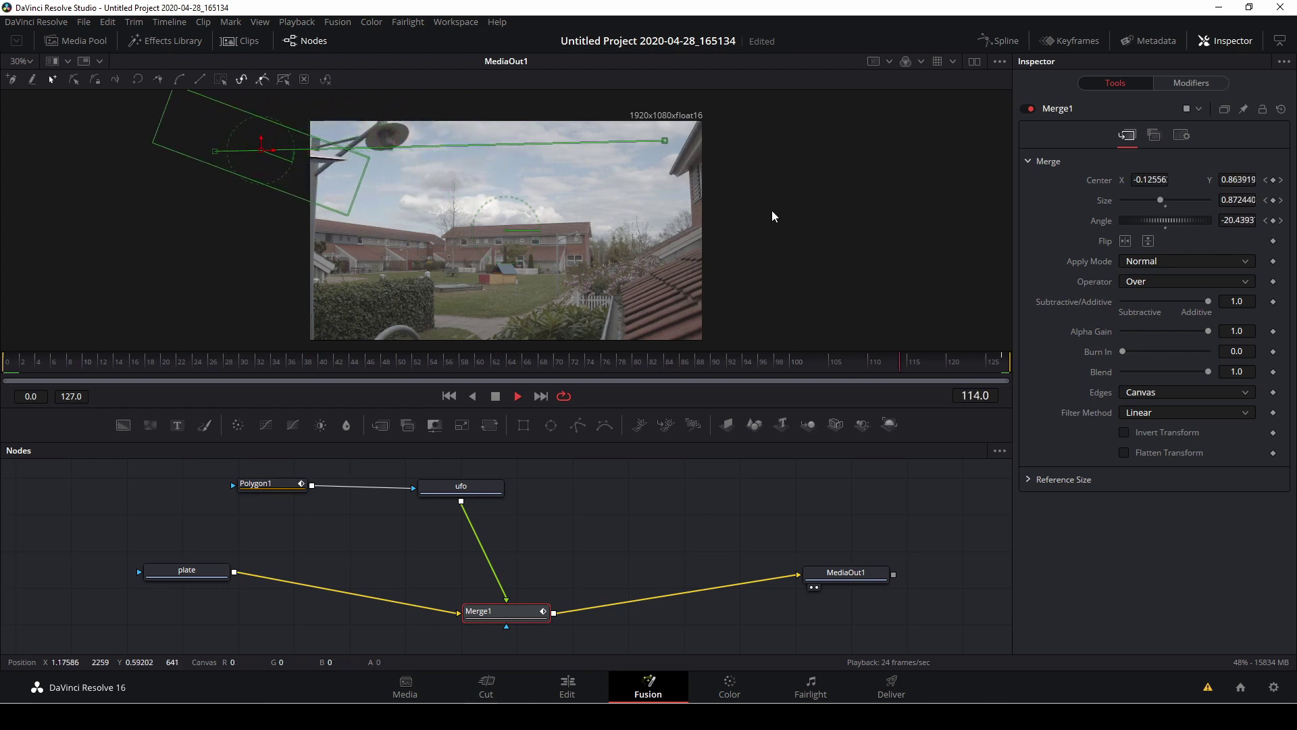
{"action": "key", "text": "space"}
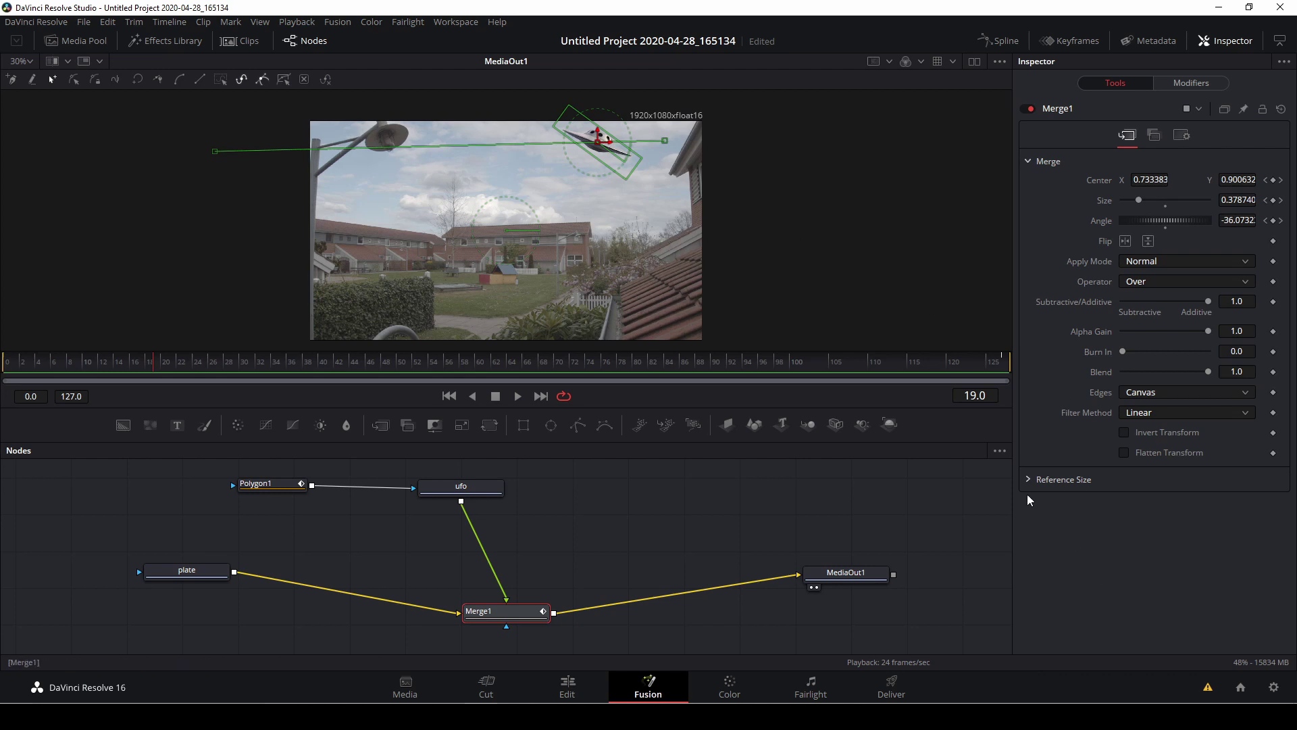
Enable Motion Blur for Merge1 and play the animation to check it
{"action": "left_click", "coordinate": [1182, 136]}
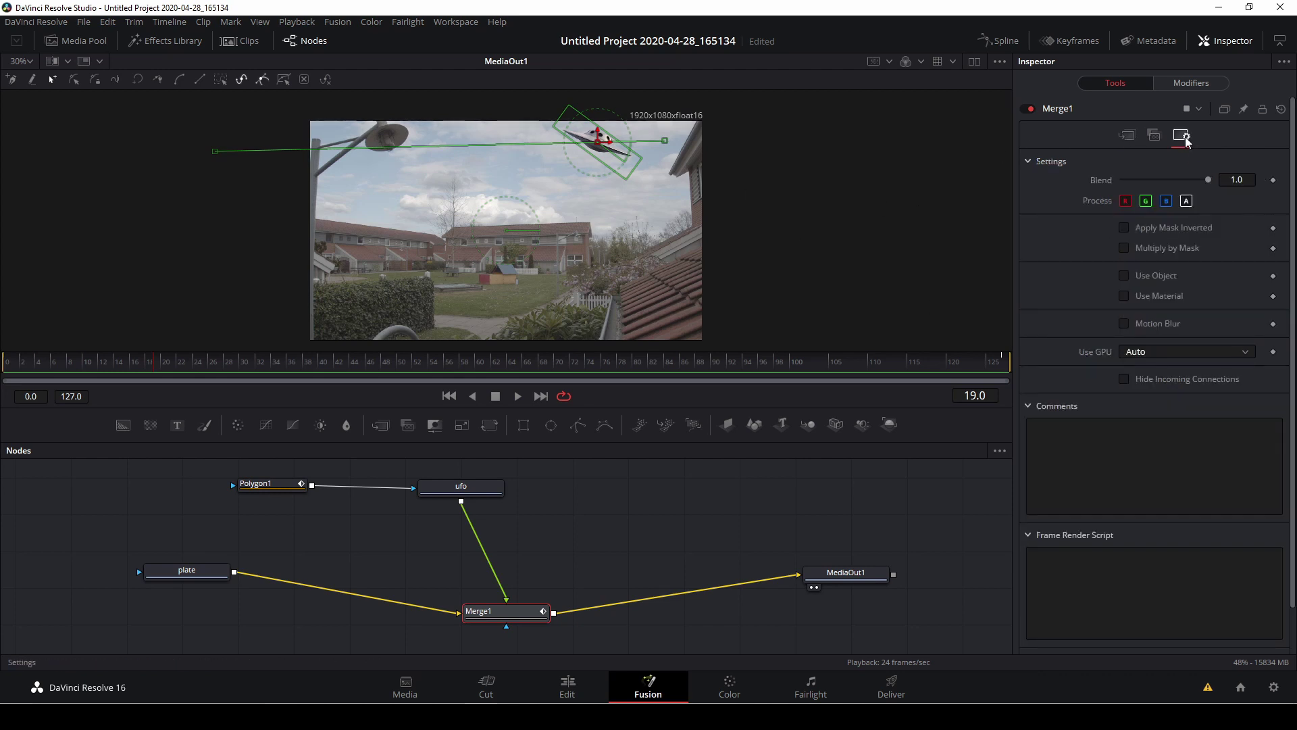
{"action": "left_click", "coordinate": [1124, 324]}
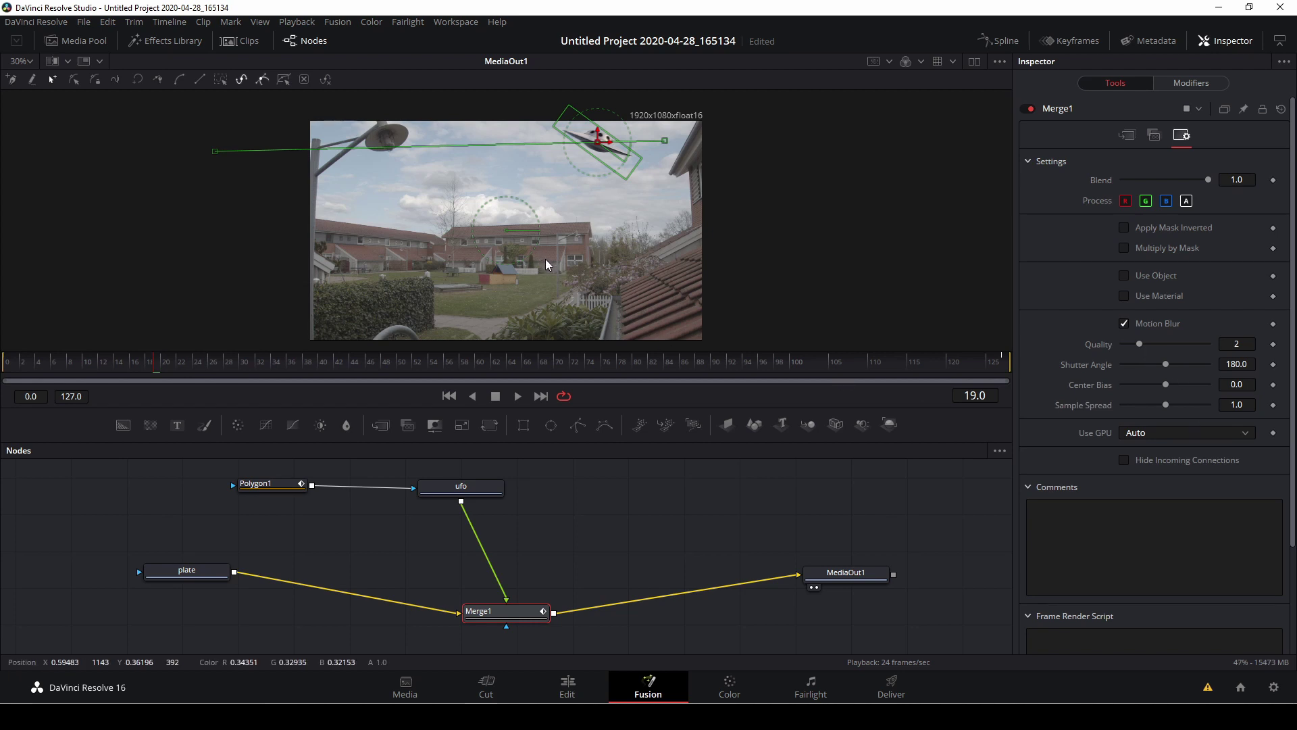
{"action": "key", "text": "space"}
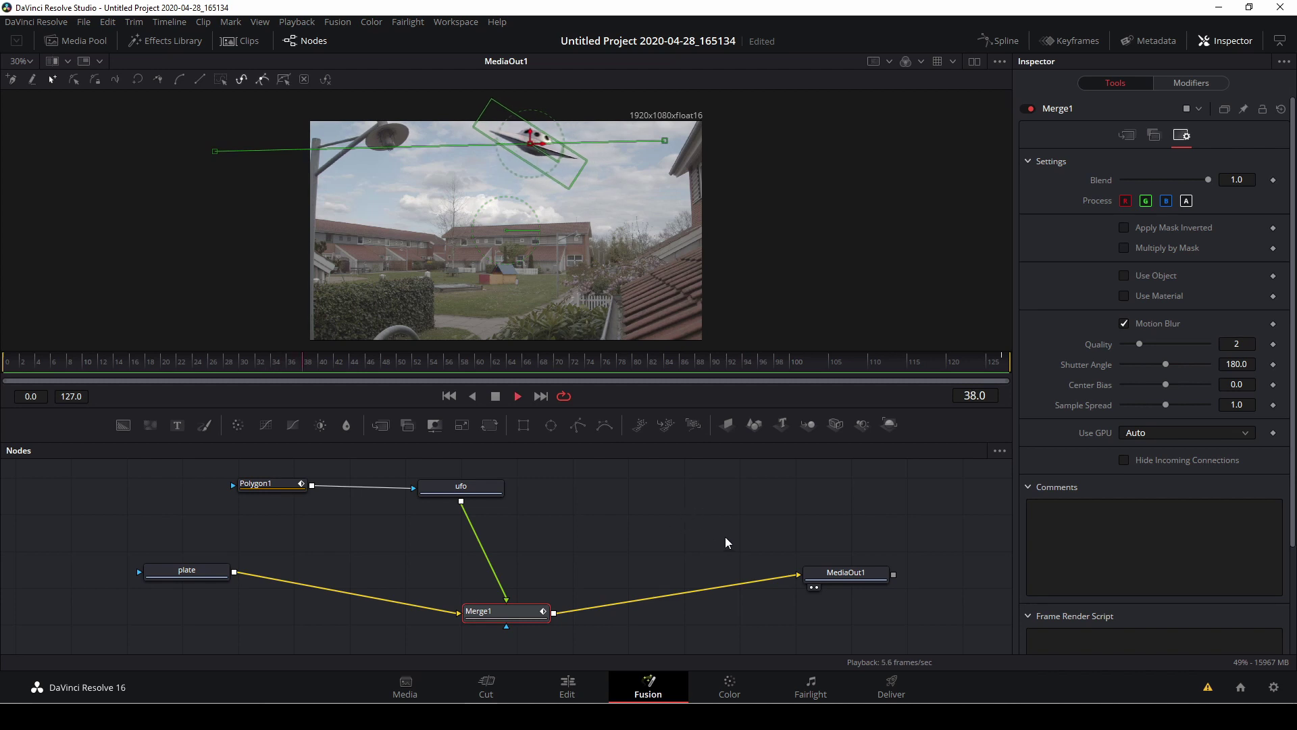
{"action": "key", "text": "space"}
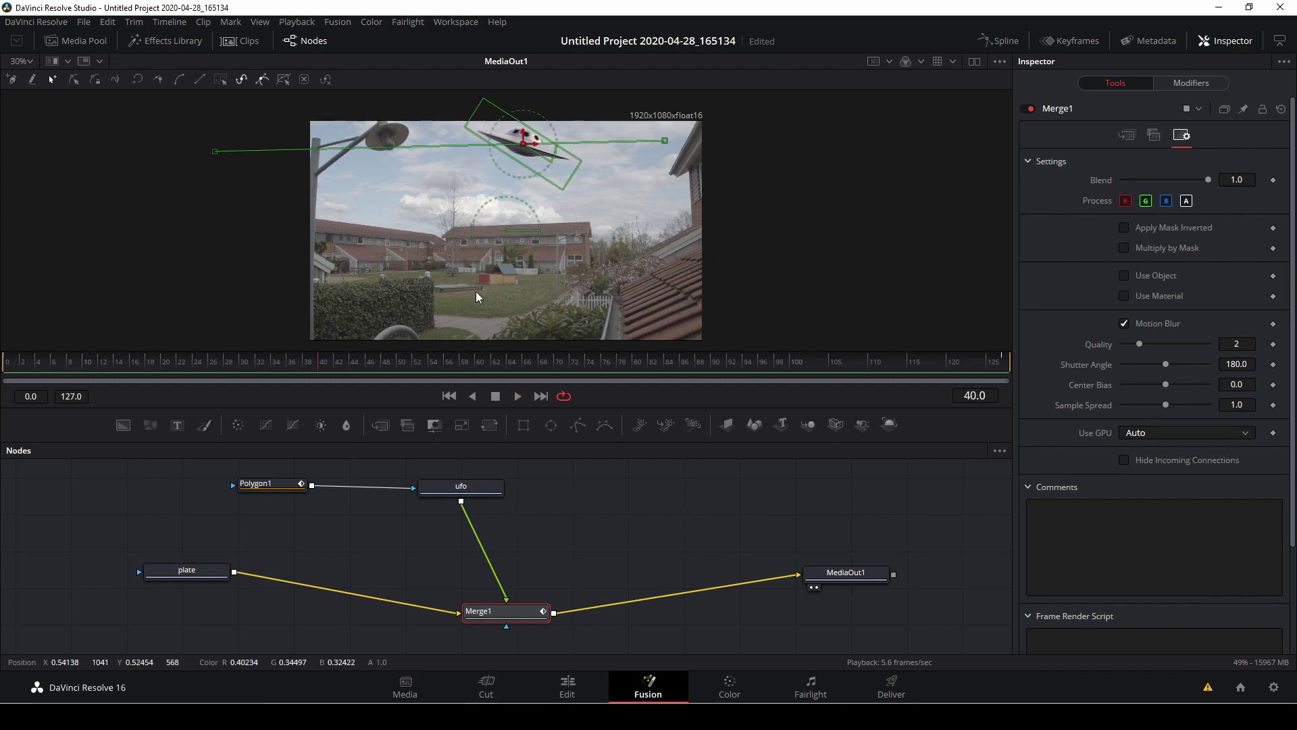
Return to frame 0, hide the Inspector and insert a Shadow node between ufo and Merge1
{"action": "left_click_drag", "start_coordinate": [323, 360], "coordinate": [3, 377]}
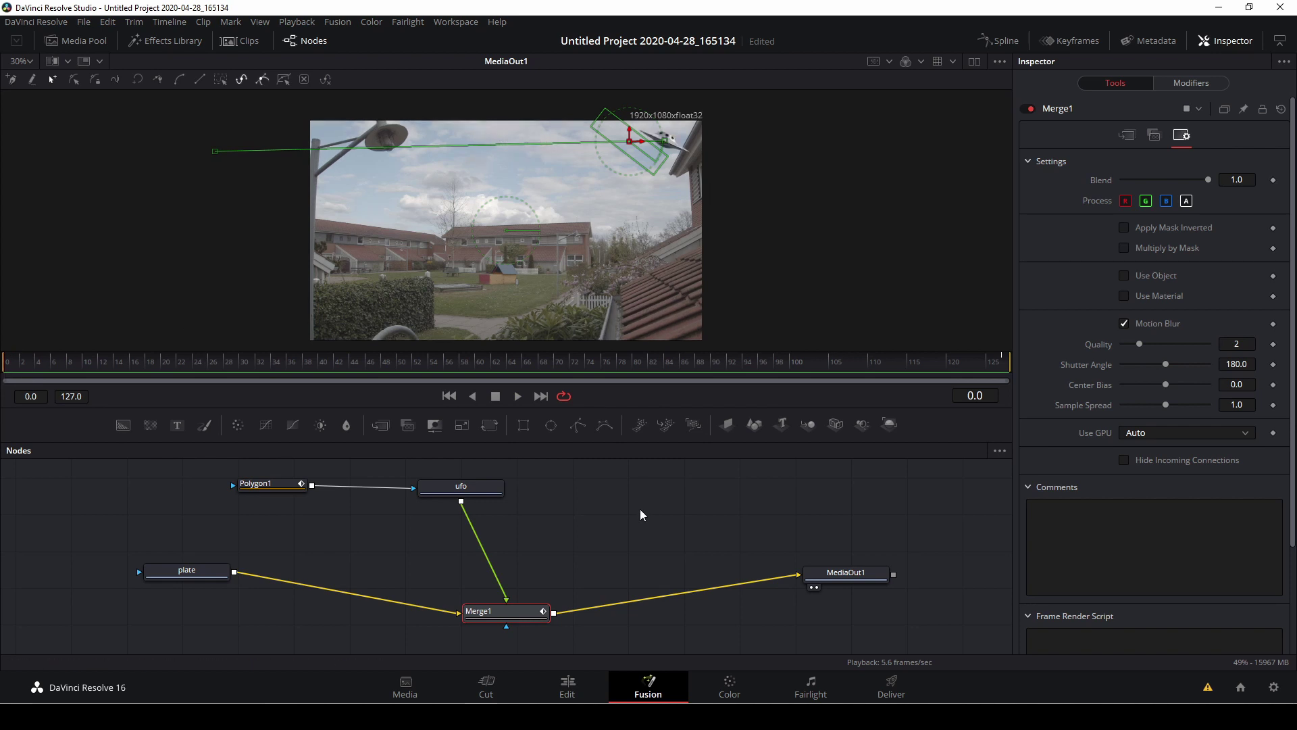
{"action": "left_click", "coordinate": [817, 534]}
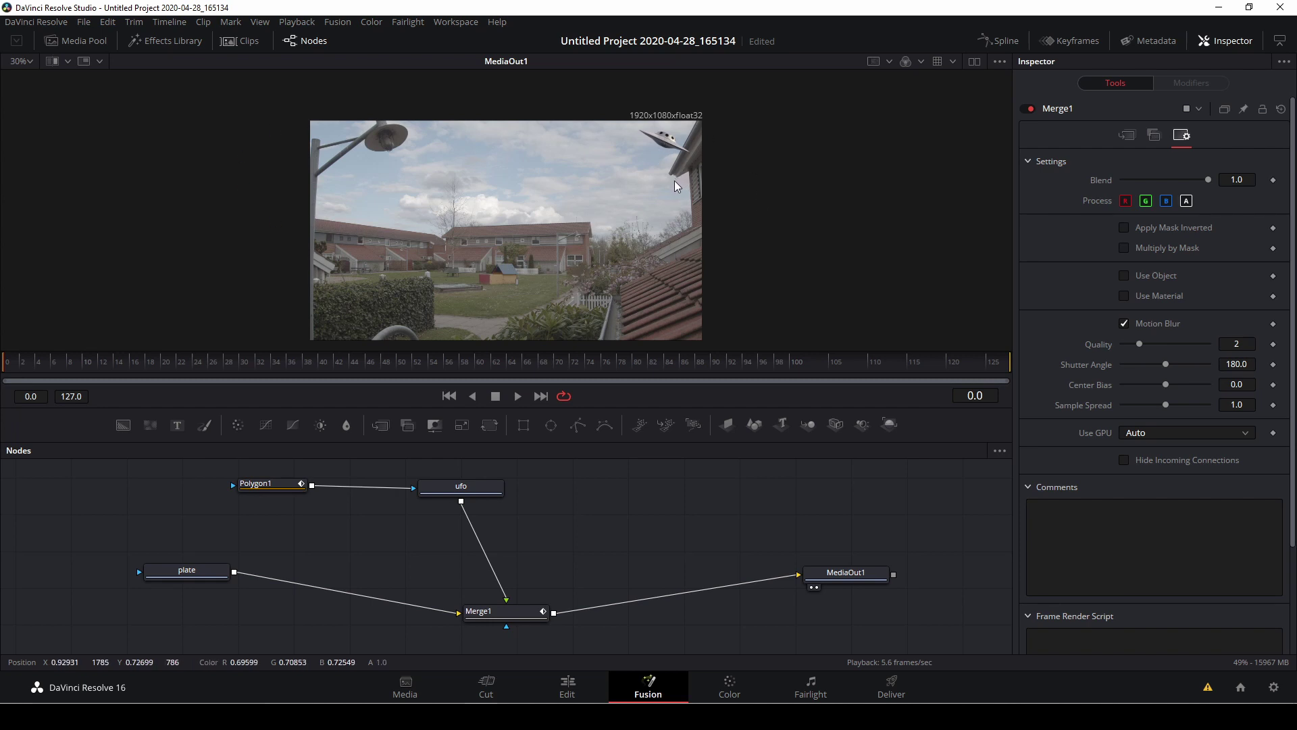
{"action": "left_click", "coordinate": [1224, 41]}
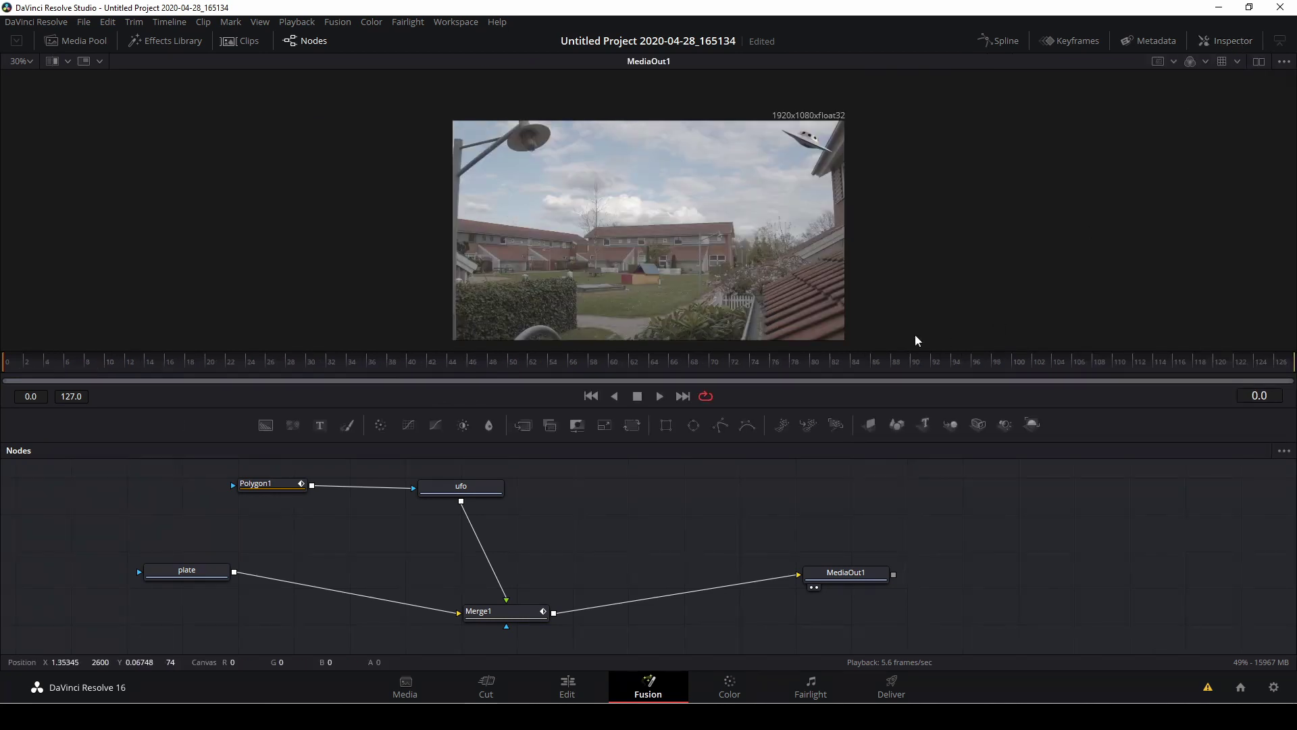
{"action": "key", "text": "shift+space"}
{"action": "type", "text": "shad"}
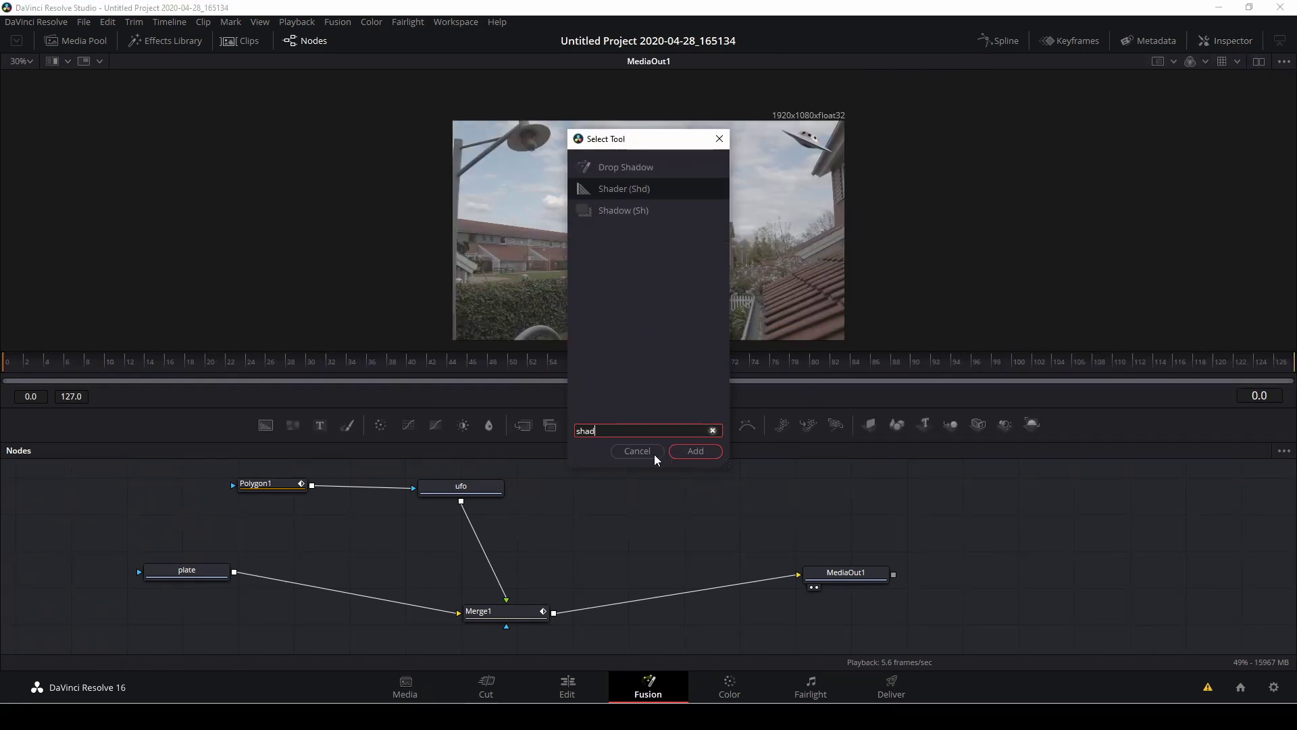
{"action": "left_click", "coordinate": [618, 209]}
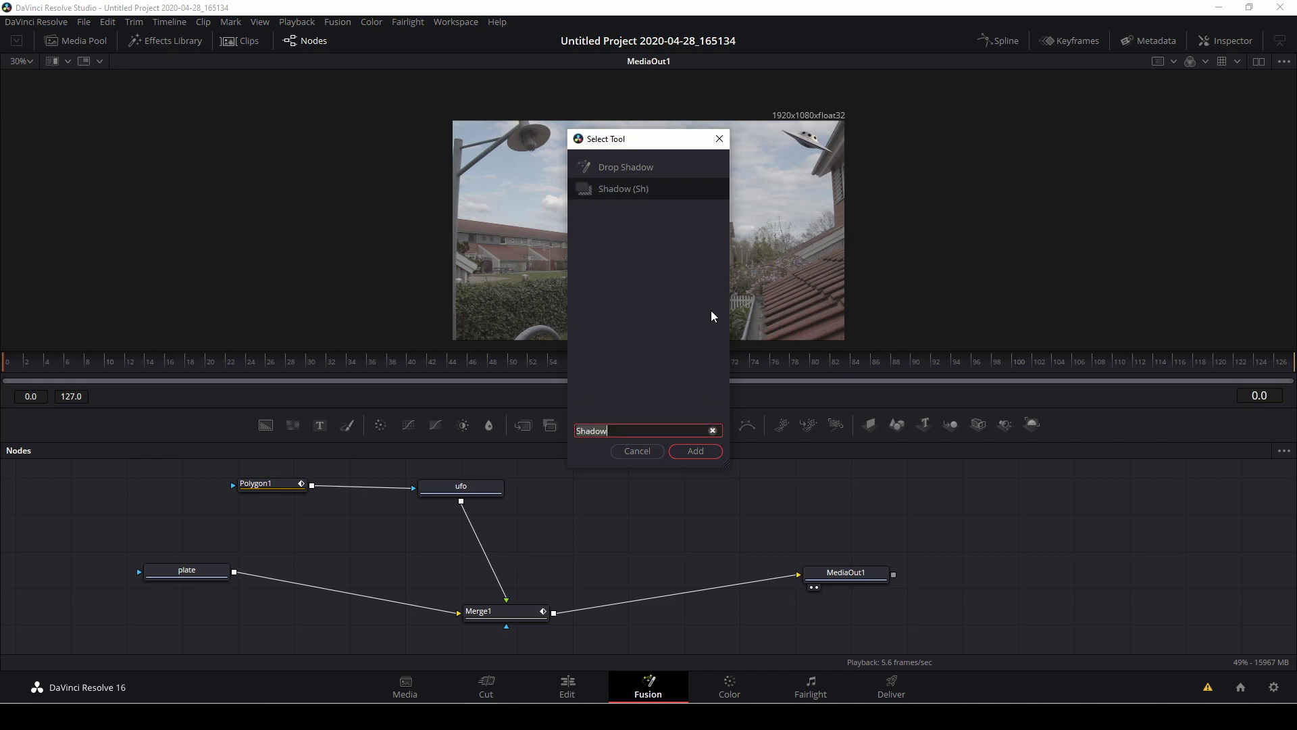
{"action": "left_click", "coordinate": [695, 450]}
{"action": "left_click_drag", "start_coordinate": [853, 559], "coordinate": [478, 544]}
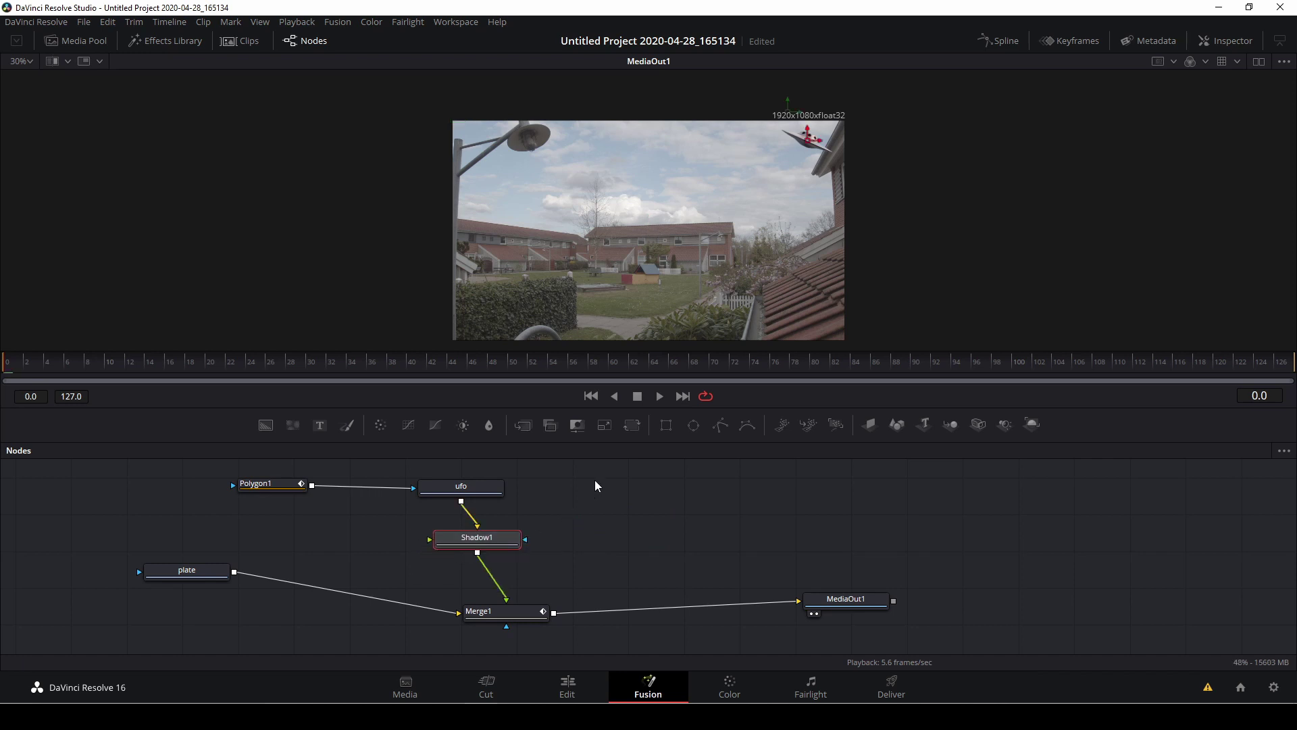
Move Shadow1's shadow well below the UFO onto the ground, ending at a Shadow Offset of about X 0.888, Y -7.754 at frame 0
{"action": "key", "text": "space"}
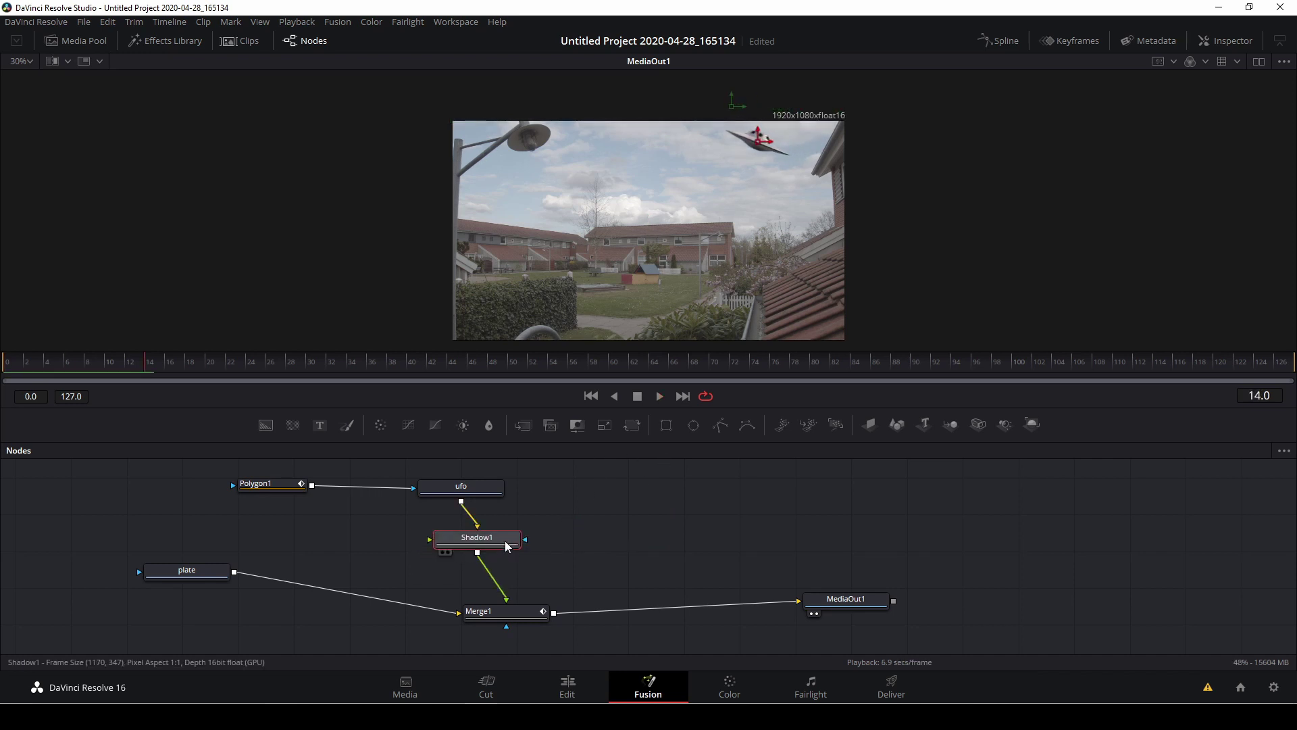
{"action": "left_click", "coordinate": [1227, 39]}
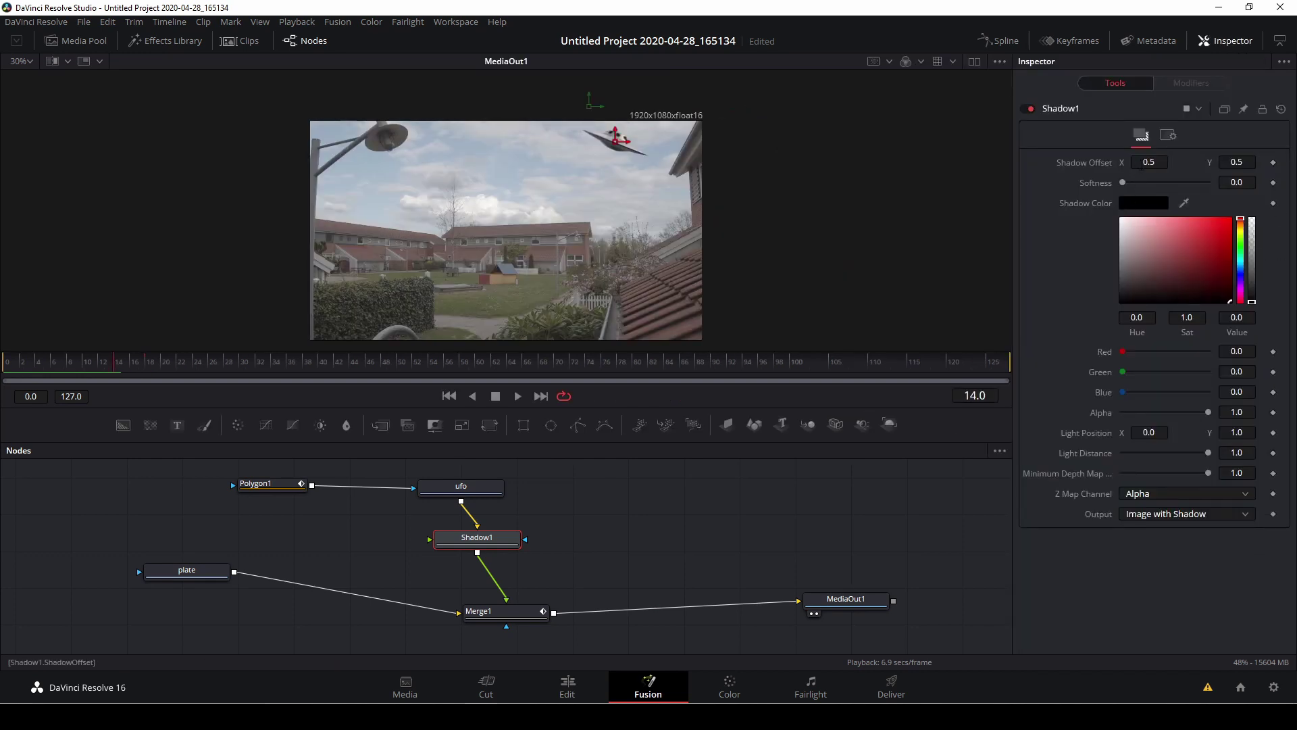
{"action": "left_click_drag", "start_coordinate": [1148, 162], "coordinate": [1165, 162]}
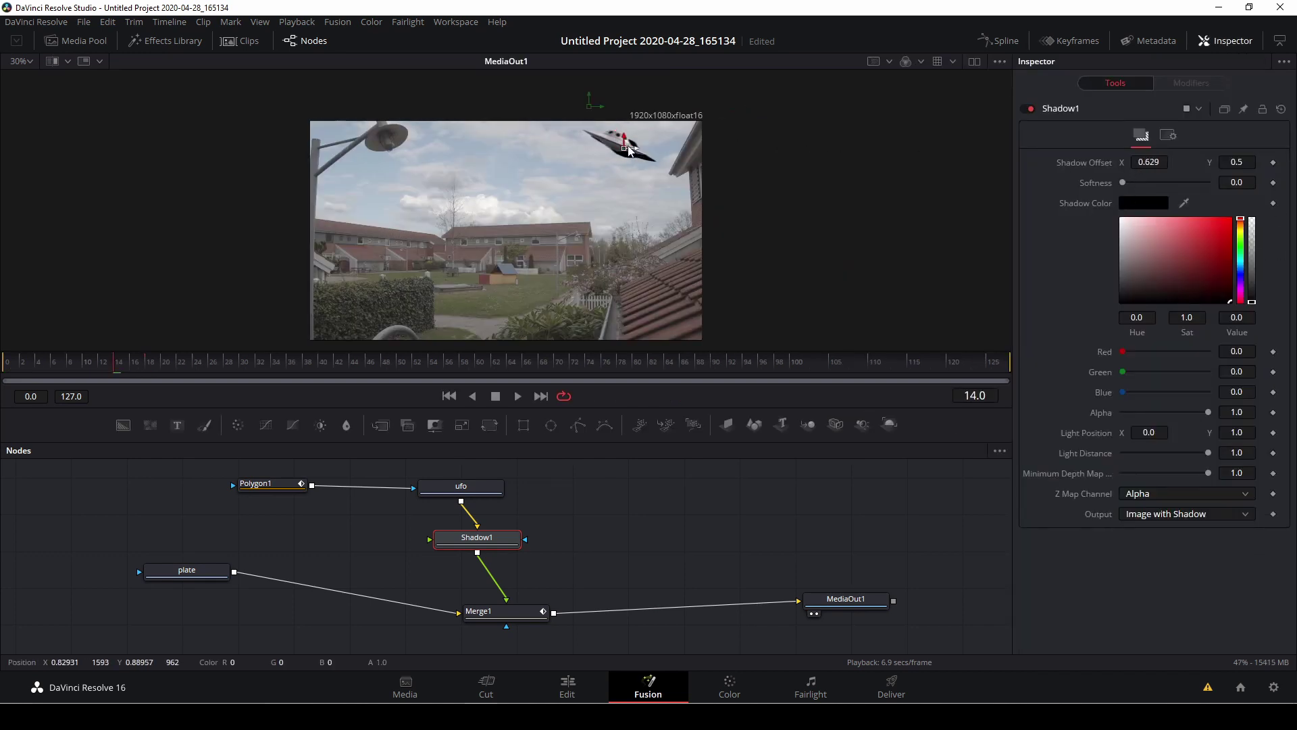
{"action": "left_click_drag", "start_coordinate": [1236, 162], "coordinate": [561, 60]}
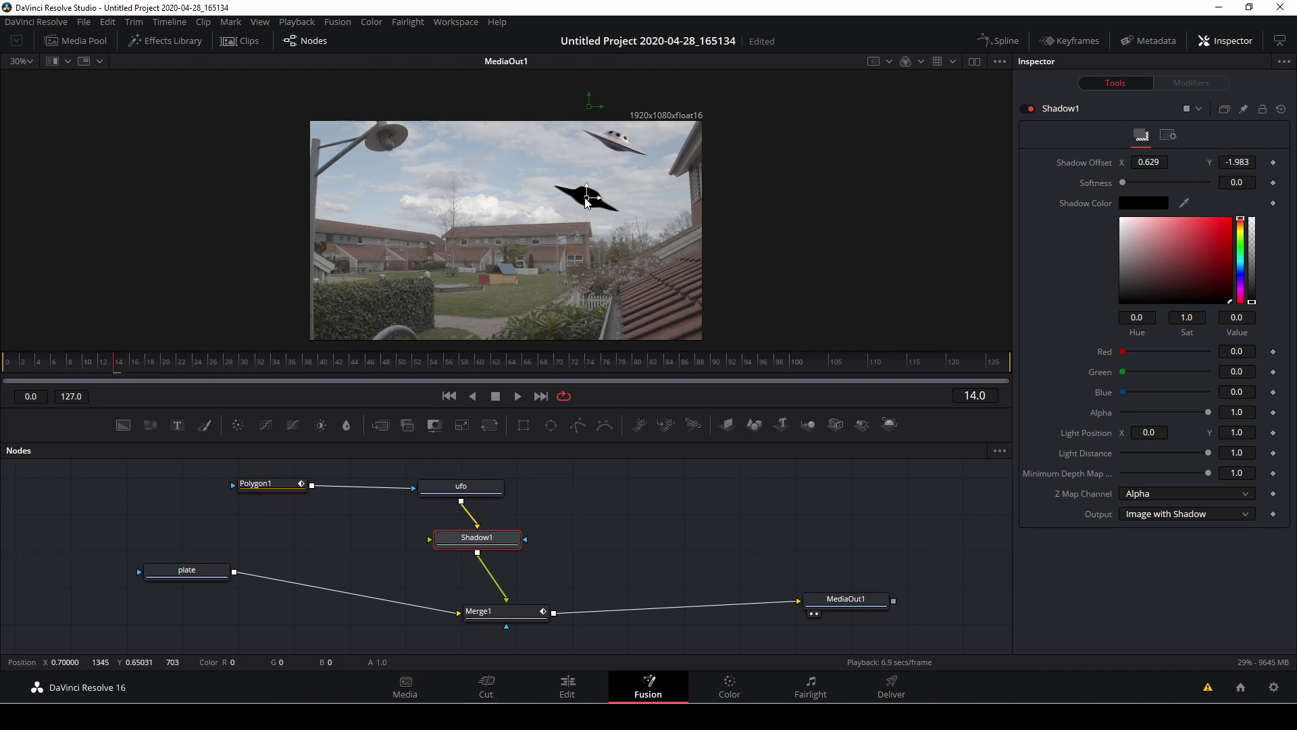
{"action": "left_click_drag", "start_coordinate": [586, 202], "coordinate": [547, 305]}
{"action": "key", "text": "space"}
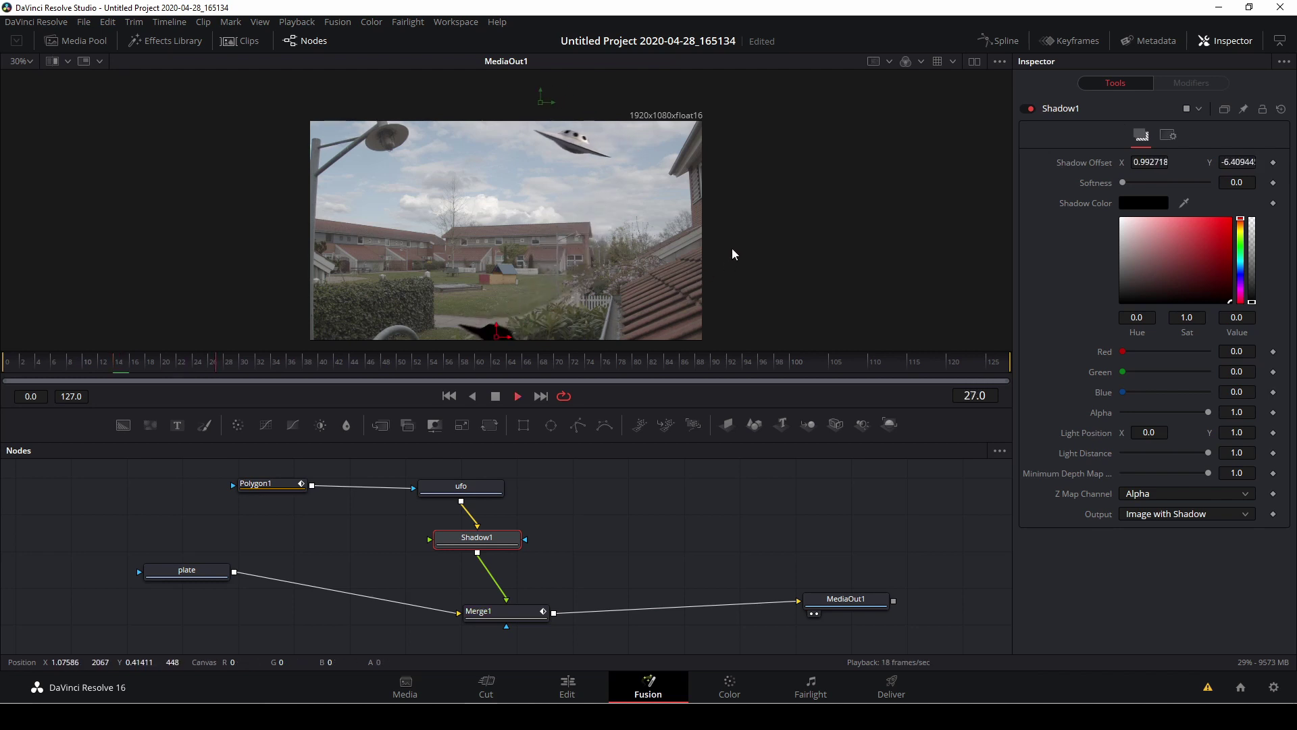
{"action": "key", "text": "space"}
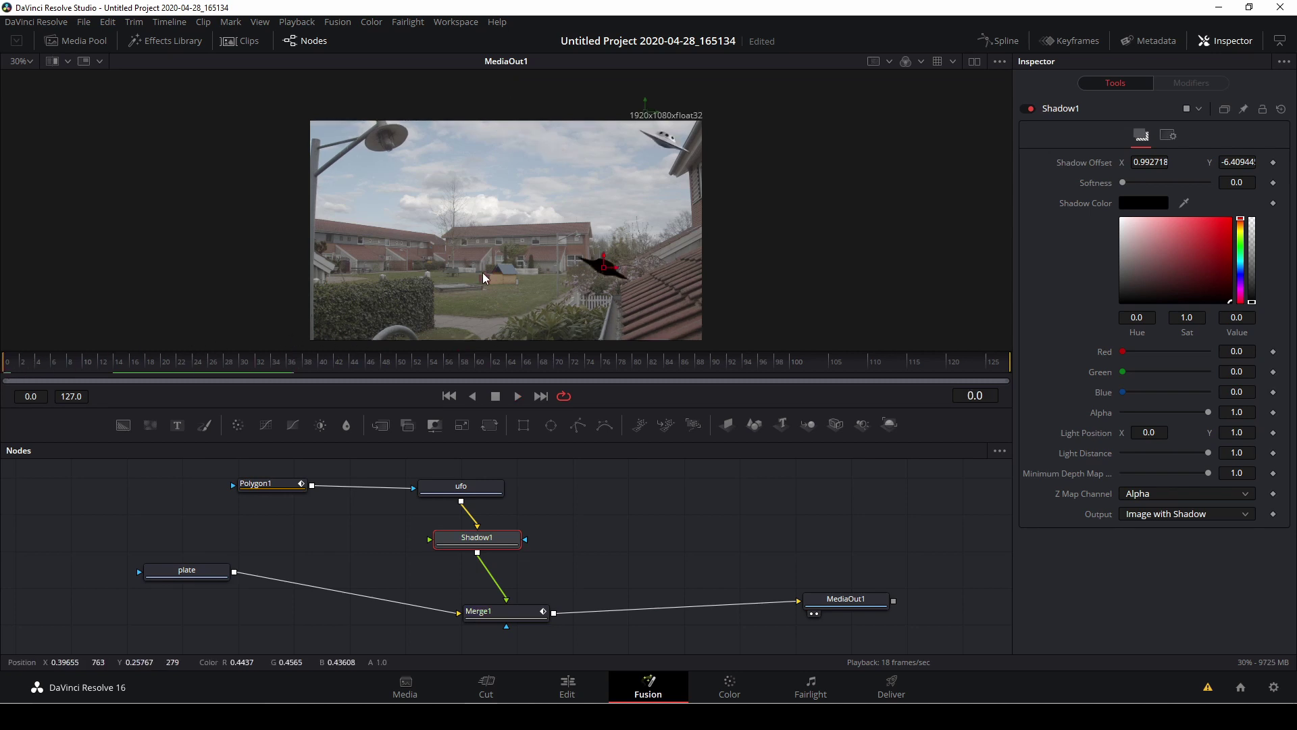
{"action": "left_click_drag", "start_coordinate": [605, 271], "coordinate": [581, 283]}
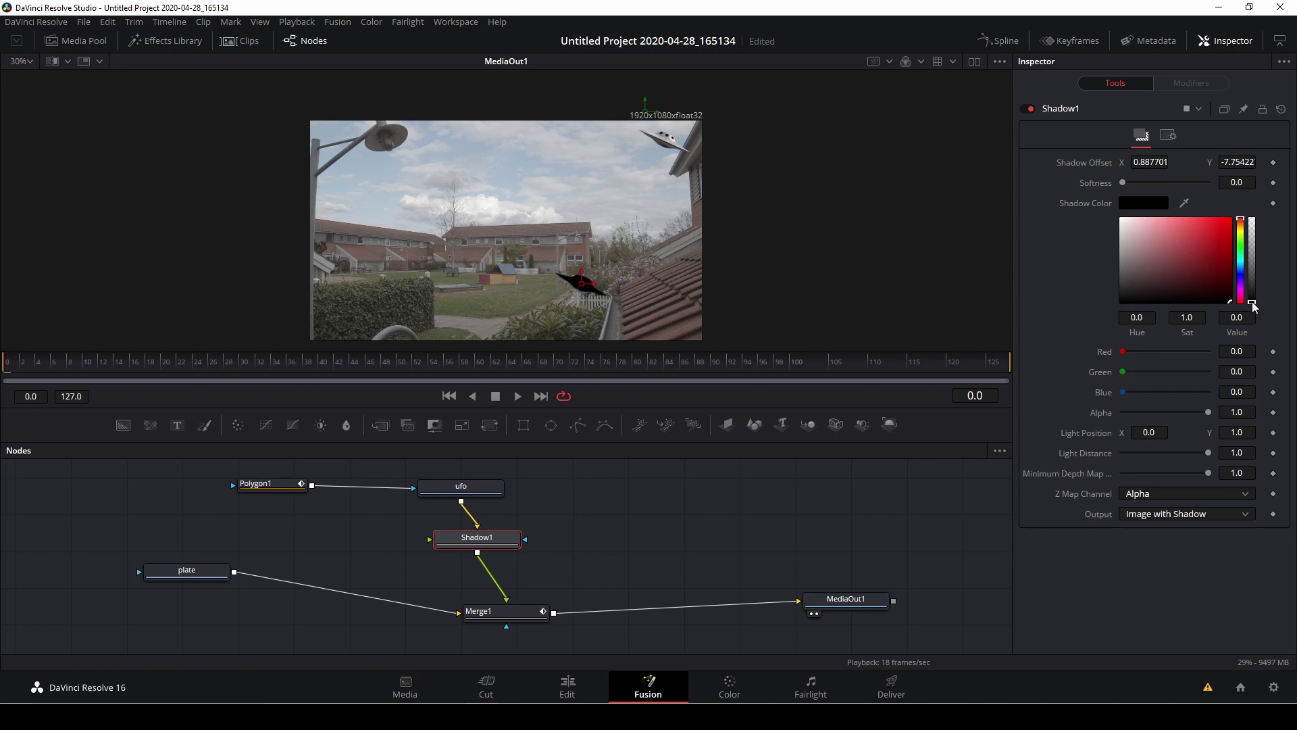
Set the shadow's Softness to about 0.04 and its colour's Alpha to about 0.408, and play the animation to check it
{"action": "left_click_drag", "start_coordinate": [1253, 306], "coordinate": [1253, 253]}
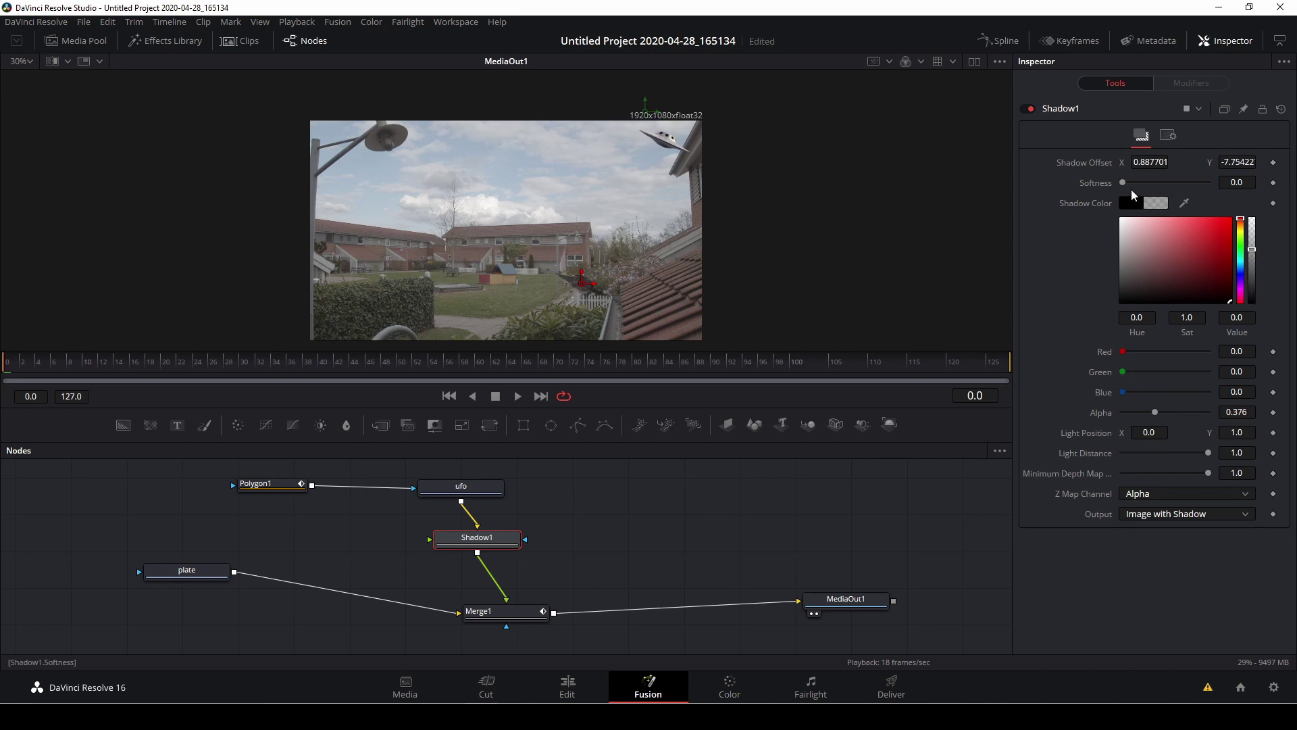
{"action": "left_click_drag", "start_coordinate": [1122, 184], "coordinate": [1194, 194]}
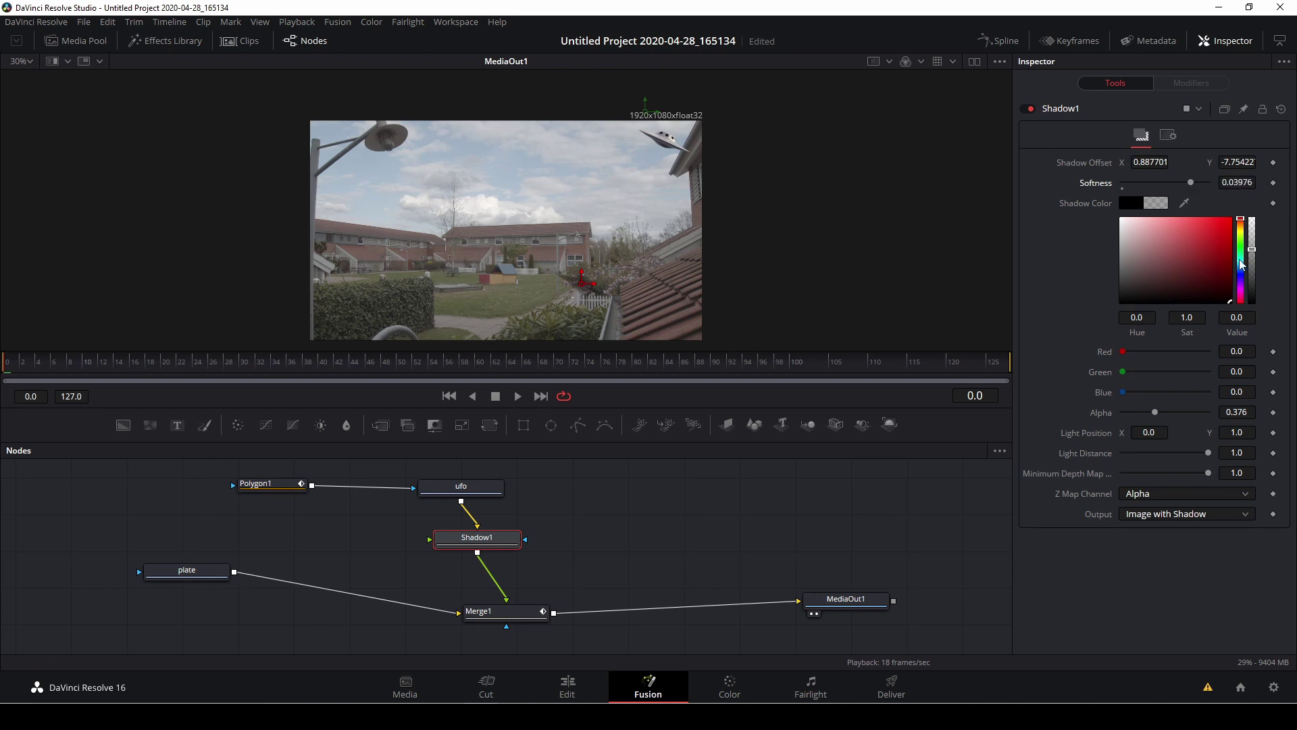
{"action": "mouse_move", "coordinate": [1254, 247]}
{"action": "left_mouse_down"}
{"action": "mouse_move", "coordinate": [1254, 287]}
{"action": "mouse_move", "coordinate": [1256, 259]}
{"action": "left_mouse_up"}
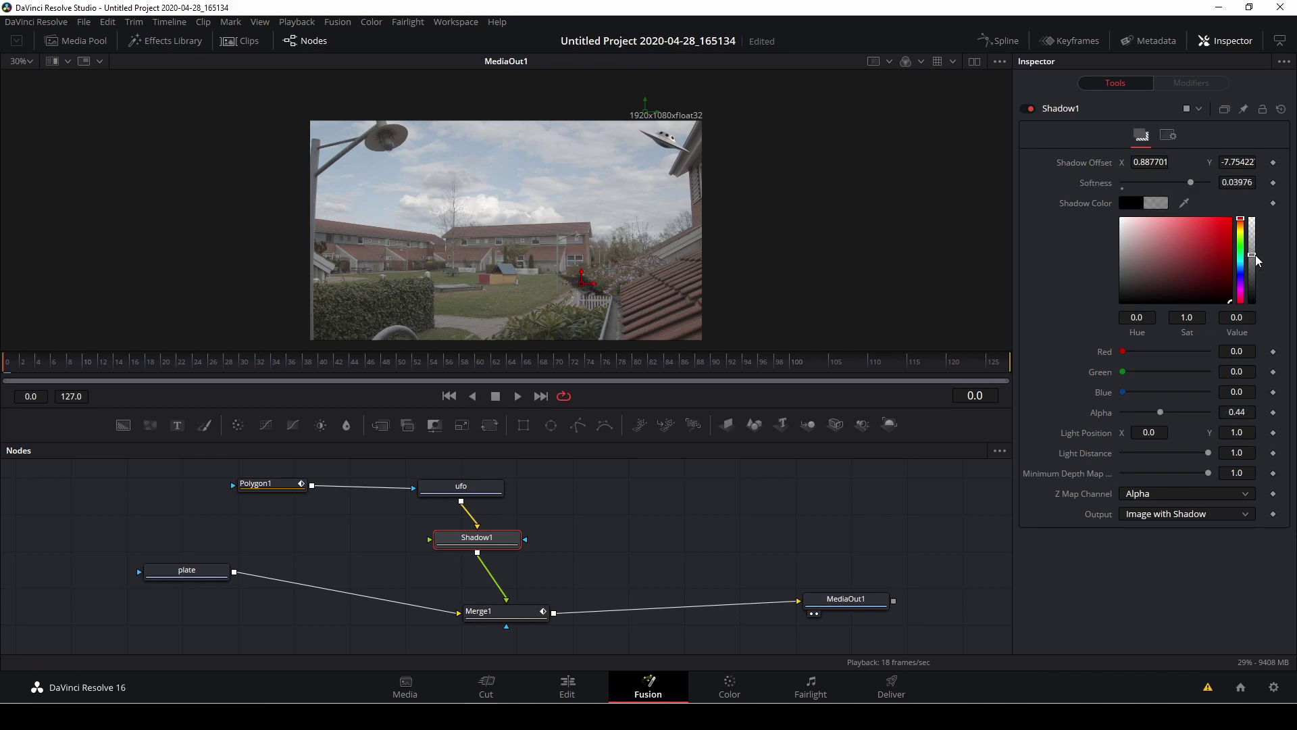
{"action": "key", "text": "space"}
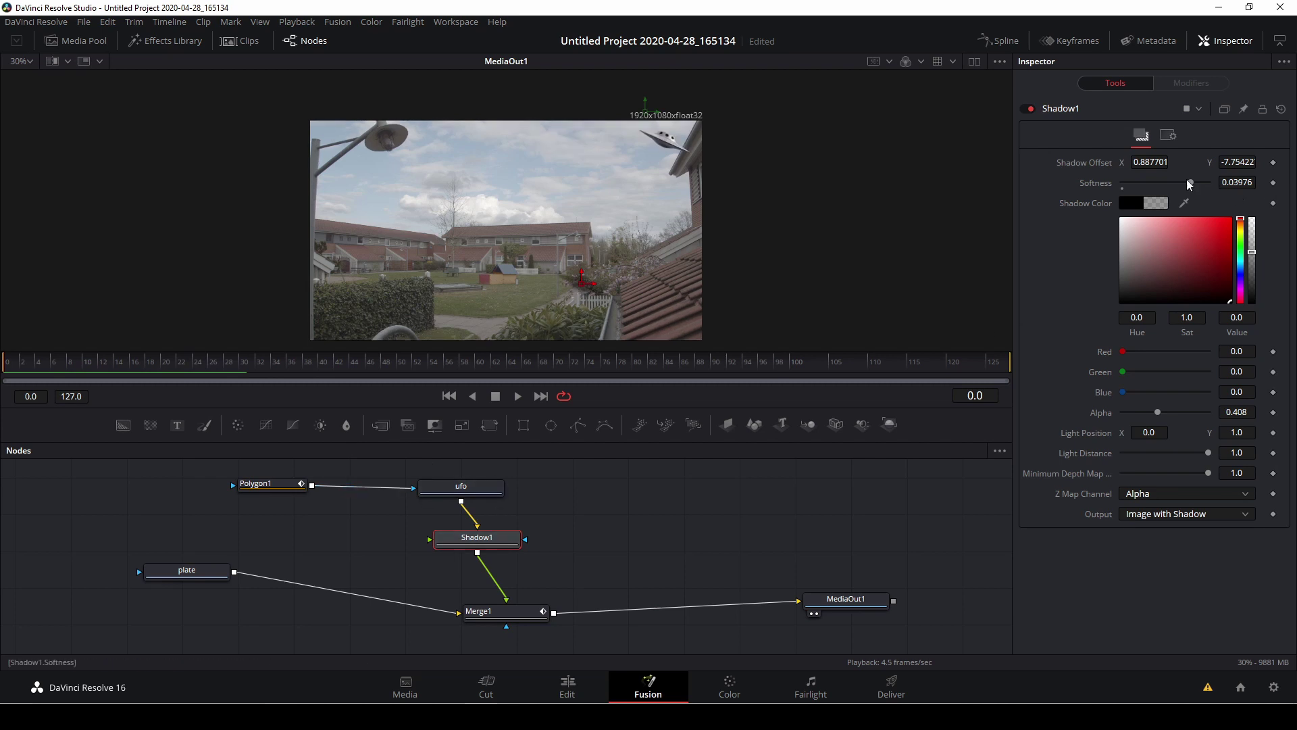
Keyframe Shadow1's Shadow Offset and Softness at frame 0, and move the Shadow Offset to about X 0.933, Y -7.214 at frame 7
{"action": "left_click", "coordinate": [1274, 163]}
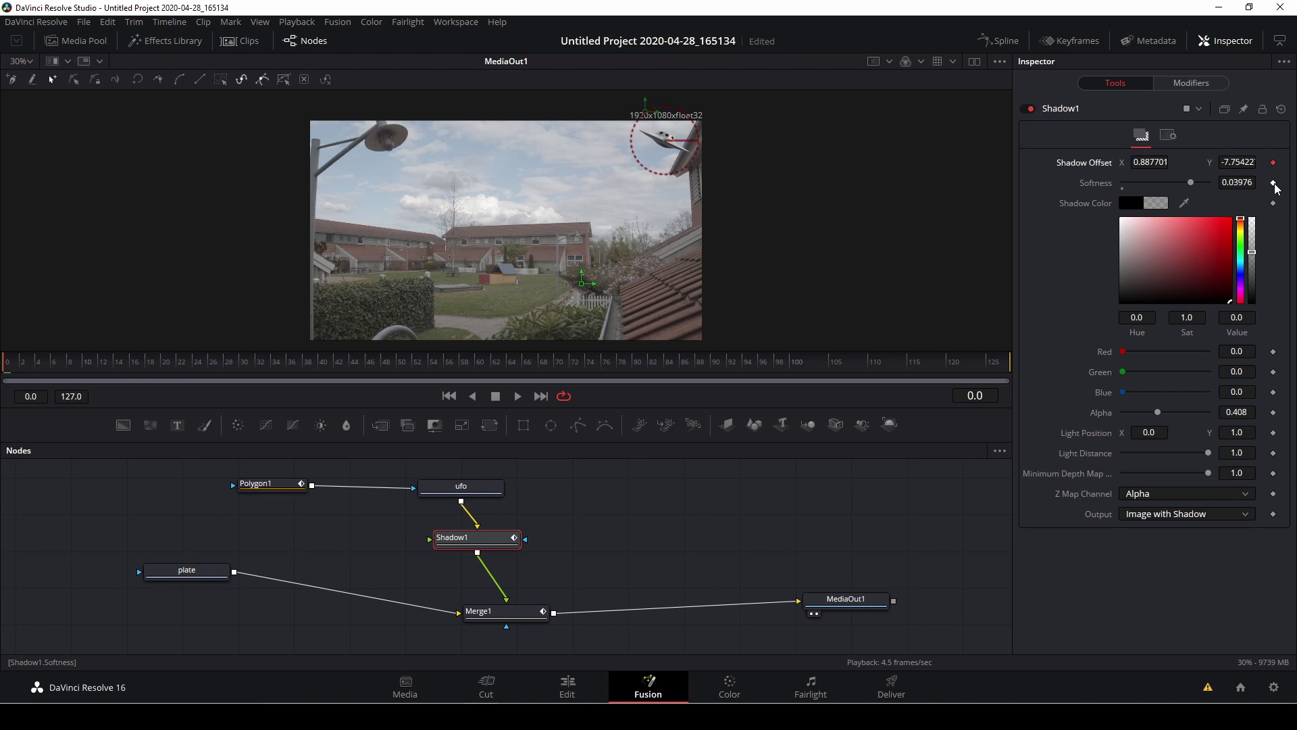
{"action": "left_click", "coordinate": [1273, 183]}
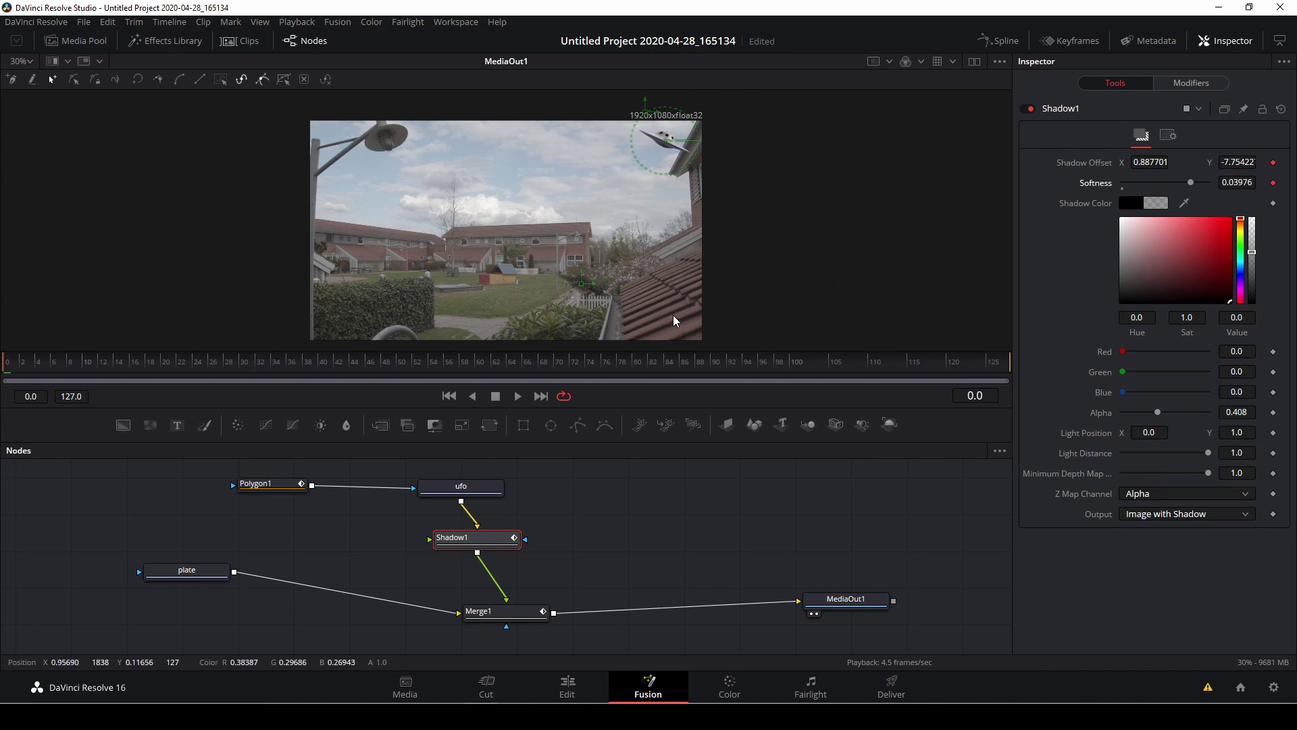
{"action": "key", "text": "space"}
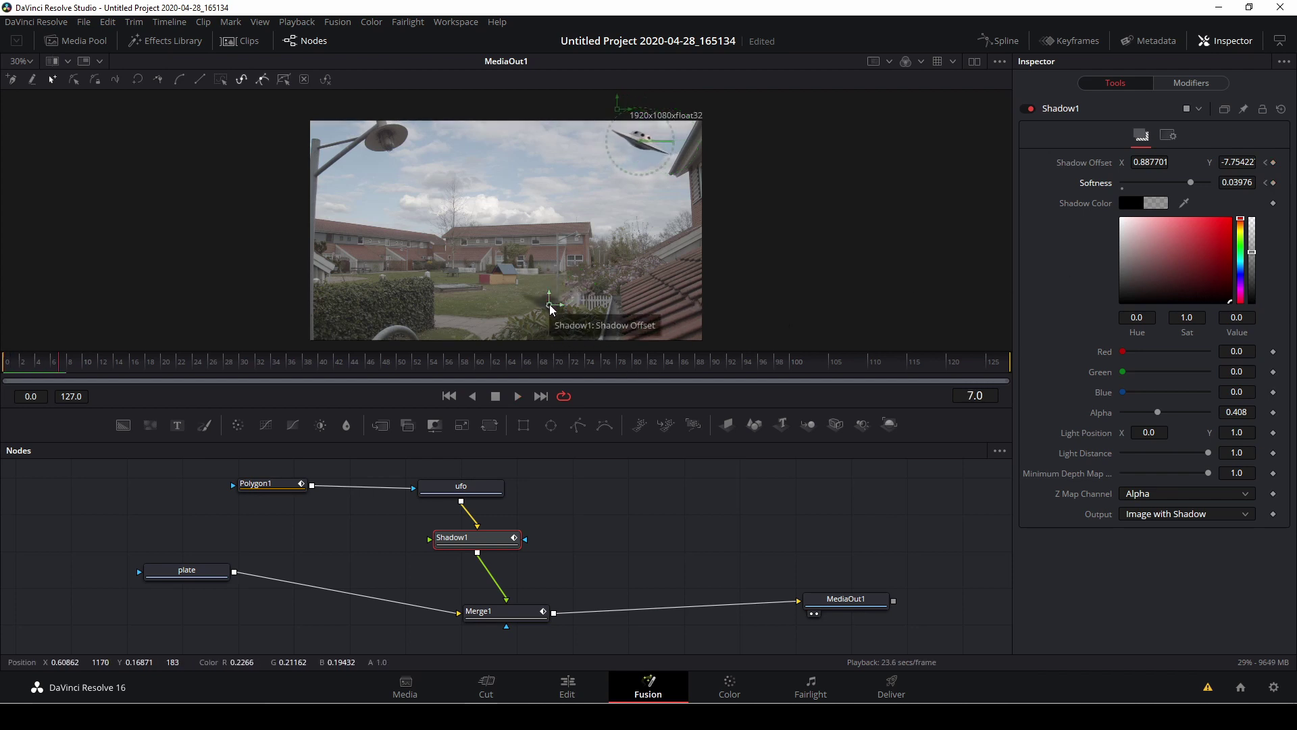
{"action": "left_click_drag", "start_coordinate": [551, 308], "coordinate": [558, 304]}
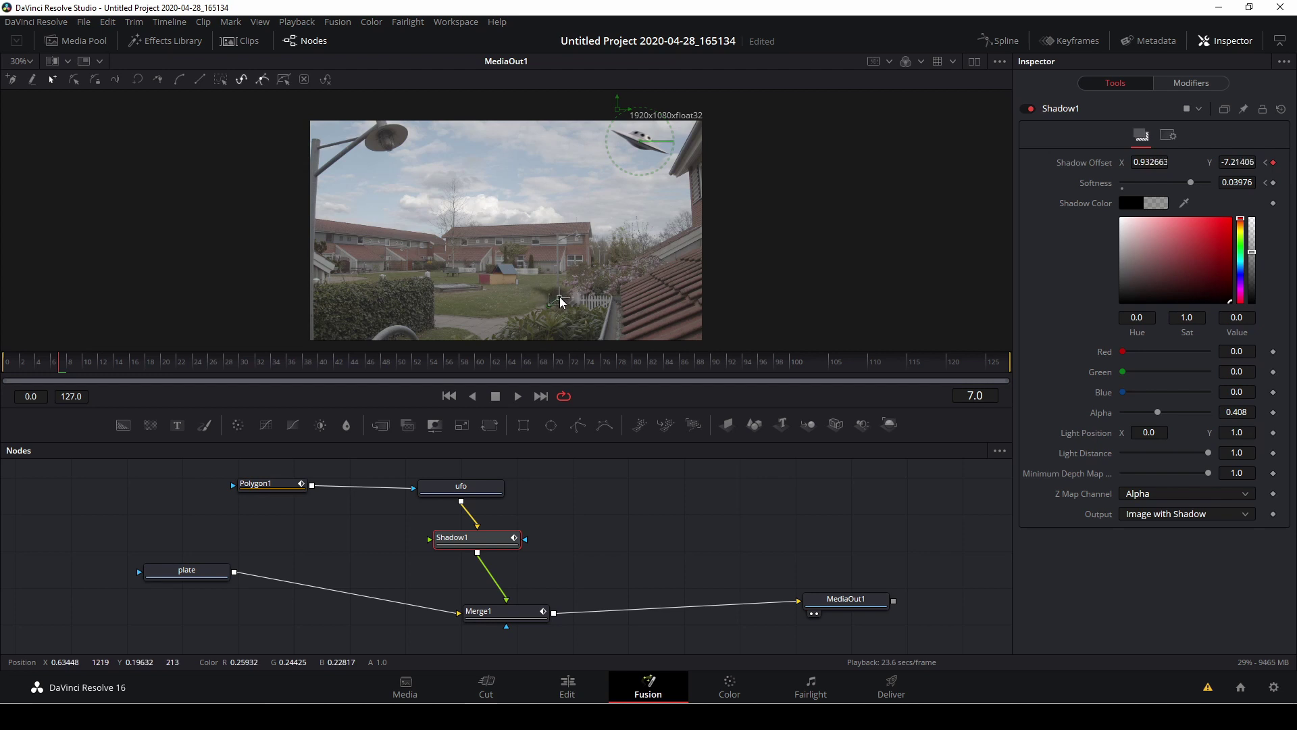
Keyframe the Shadow Offset every few frames from frame 13 to 54, keeping the shadow on the ground and ending at about X 0.837, Y -4.591
{"action": "key", "text": "space"}
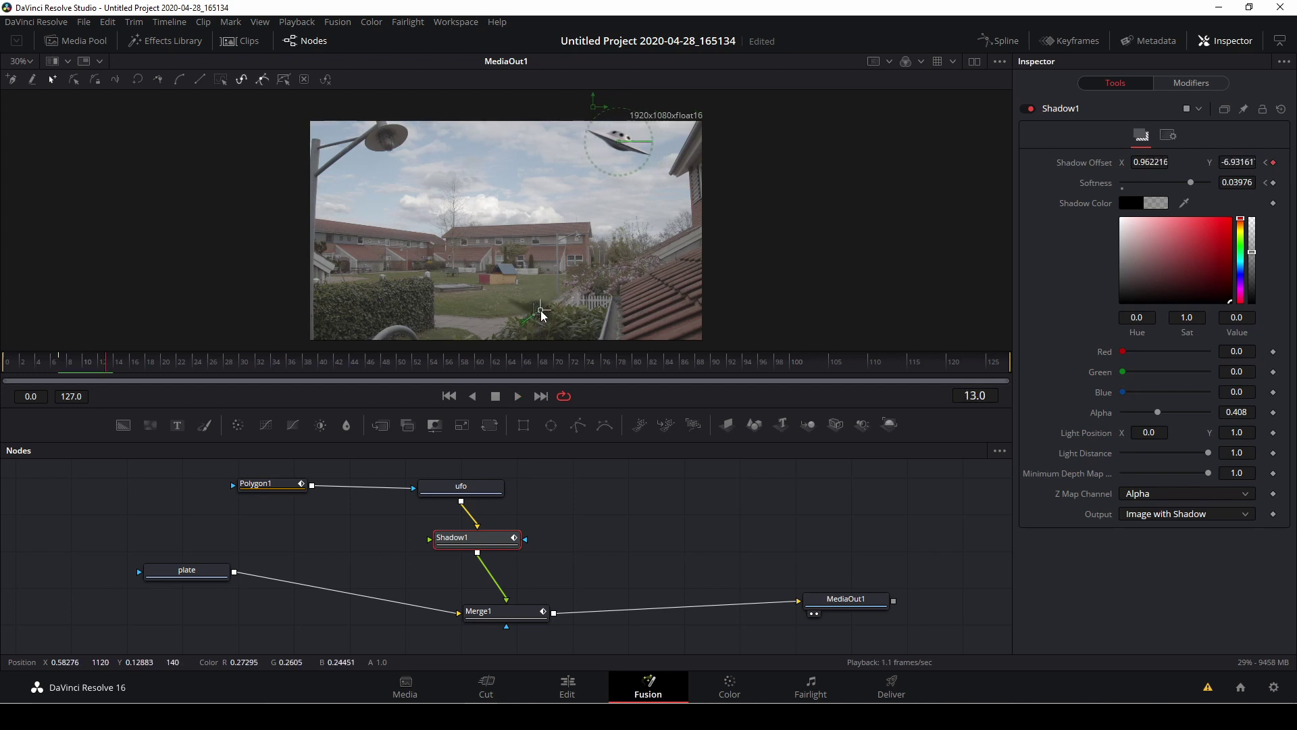
{"action": "key", "text": "space"}
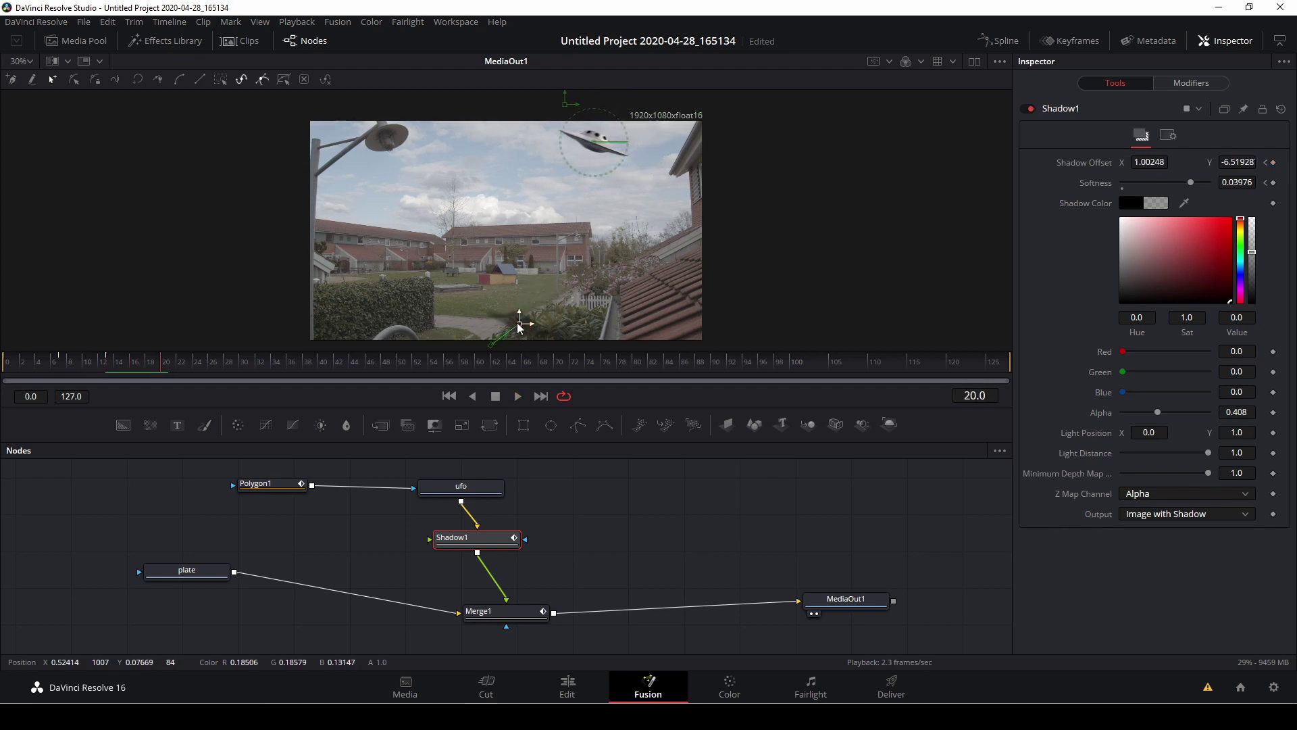
{"action": "left_click_drag", "start_coordinate": [527, 317], "coordinate": [434, 336]}
{"action": "key", "text": "space"}
{"action": "key", "text": "space"}
{"action": "key", "text": "space"}
{"action": "key", "text": "space"}
{"action": "key", "text": "space"}
{"action": "key", "text": "space"}
{"action": "key", "text": "space"}
{"action": "key", "text": "space"}
{"action": "key", "text": "space"}
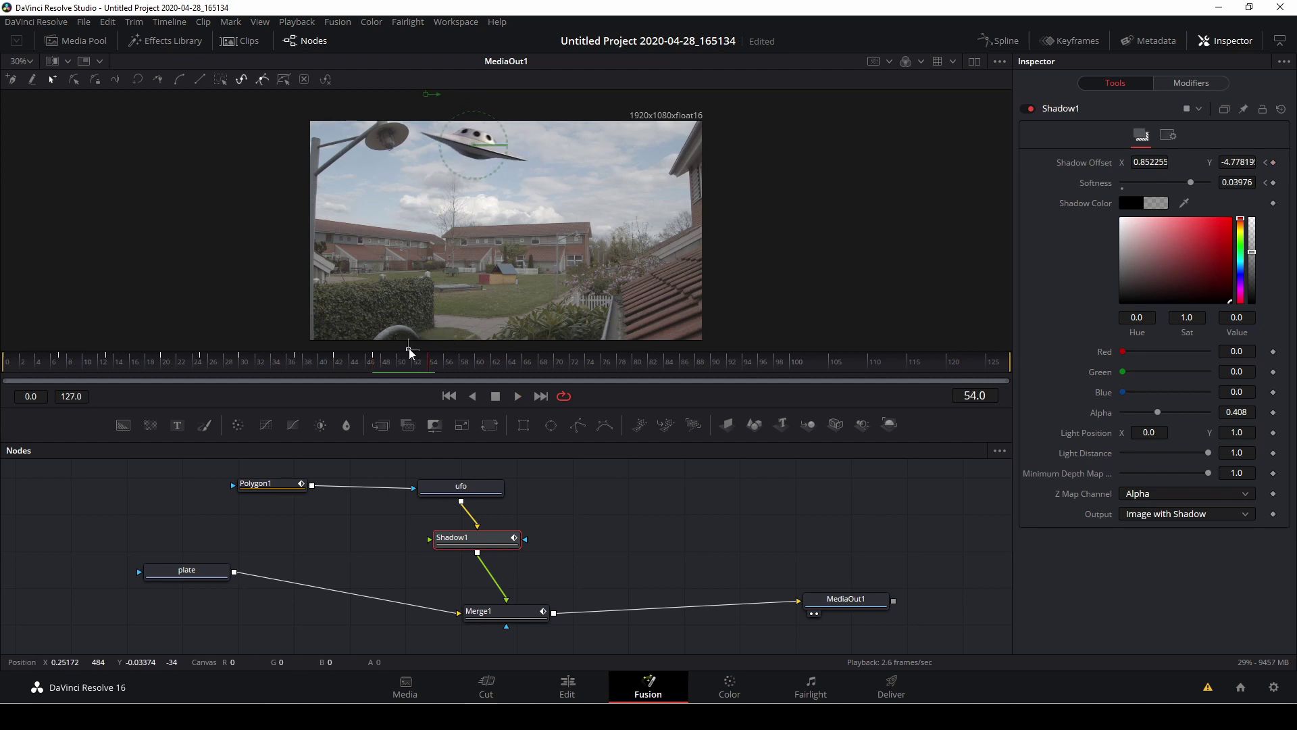
{"action": "left_click_drag", "start_coordinate": [410, 352], "coordinate": [411, 341]}
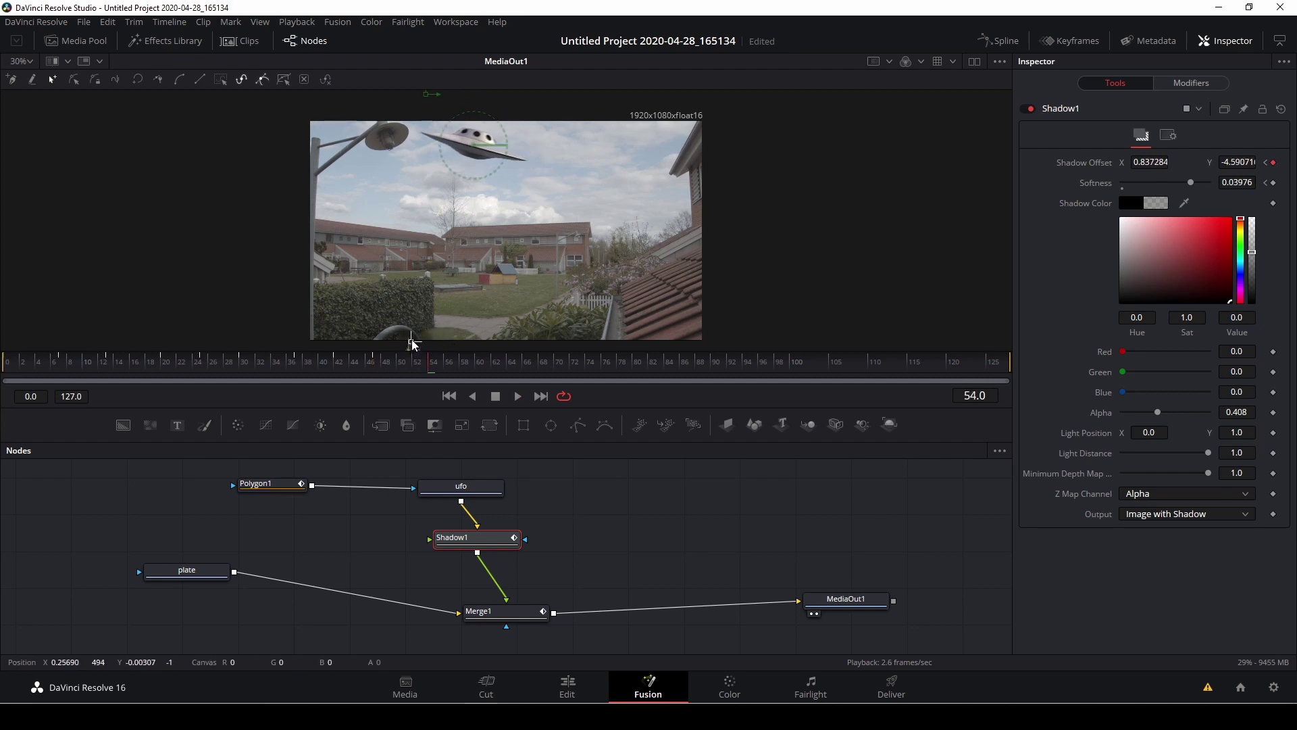
Play the composite through and replay it from the start without node overlays to check how the shadow follows the UFO
{"action": "key", "text": "space"}
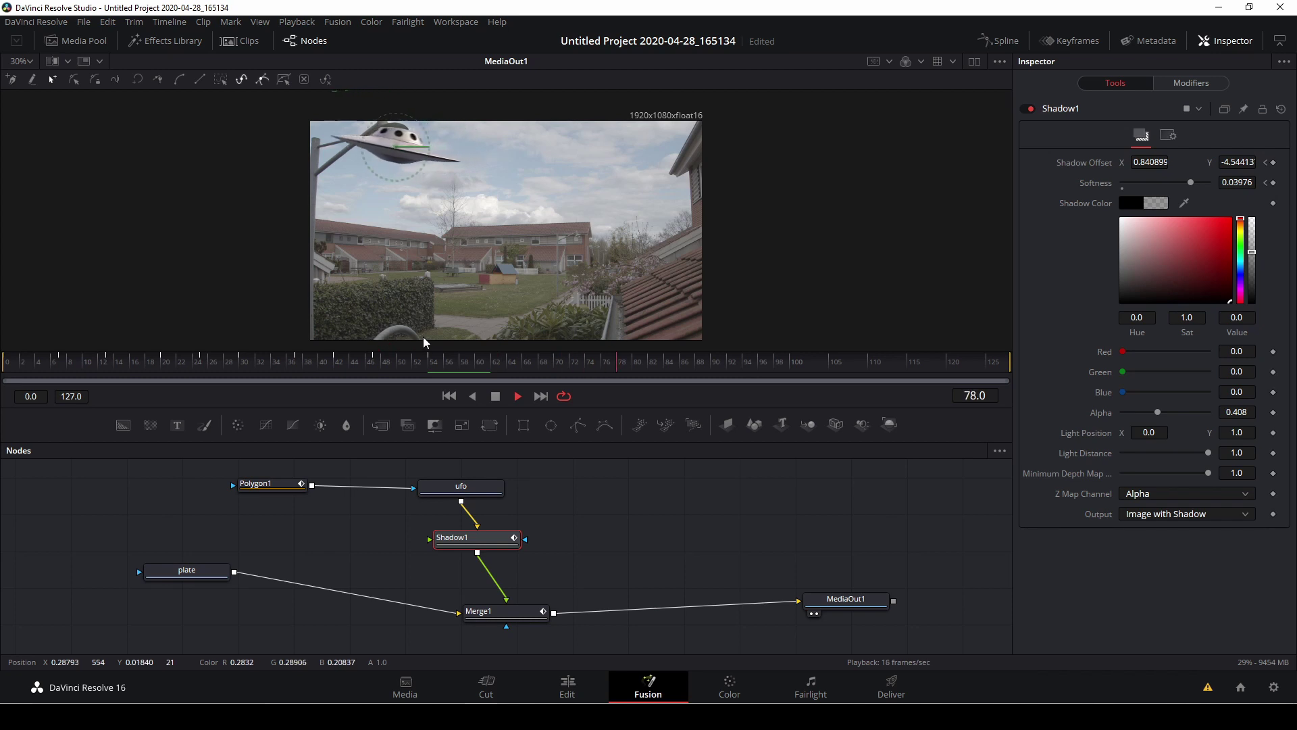
{"action": "key", "text": "space"}
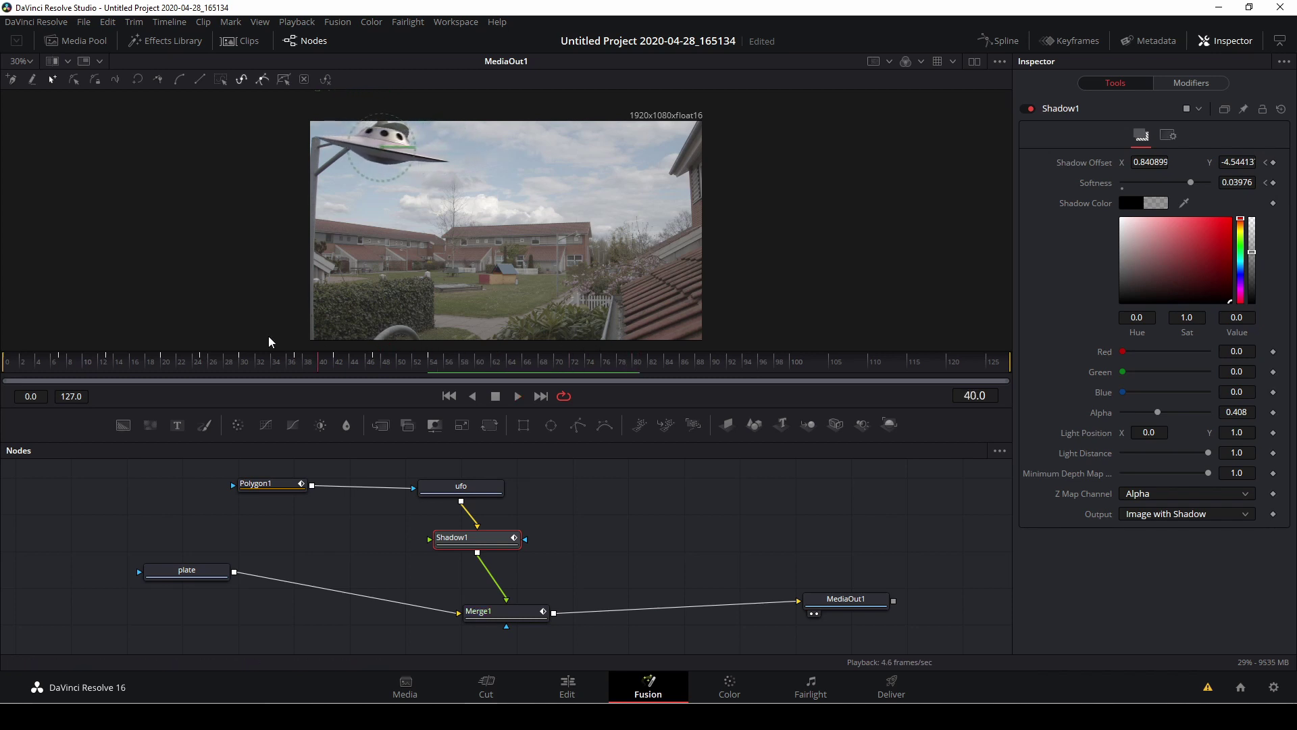
{"action": "left_click_drag", "start_coordinate": [264, 356], "coordinate": [41, 352]}
{"action": "key", "text": "space"}
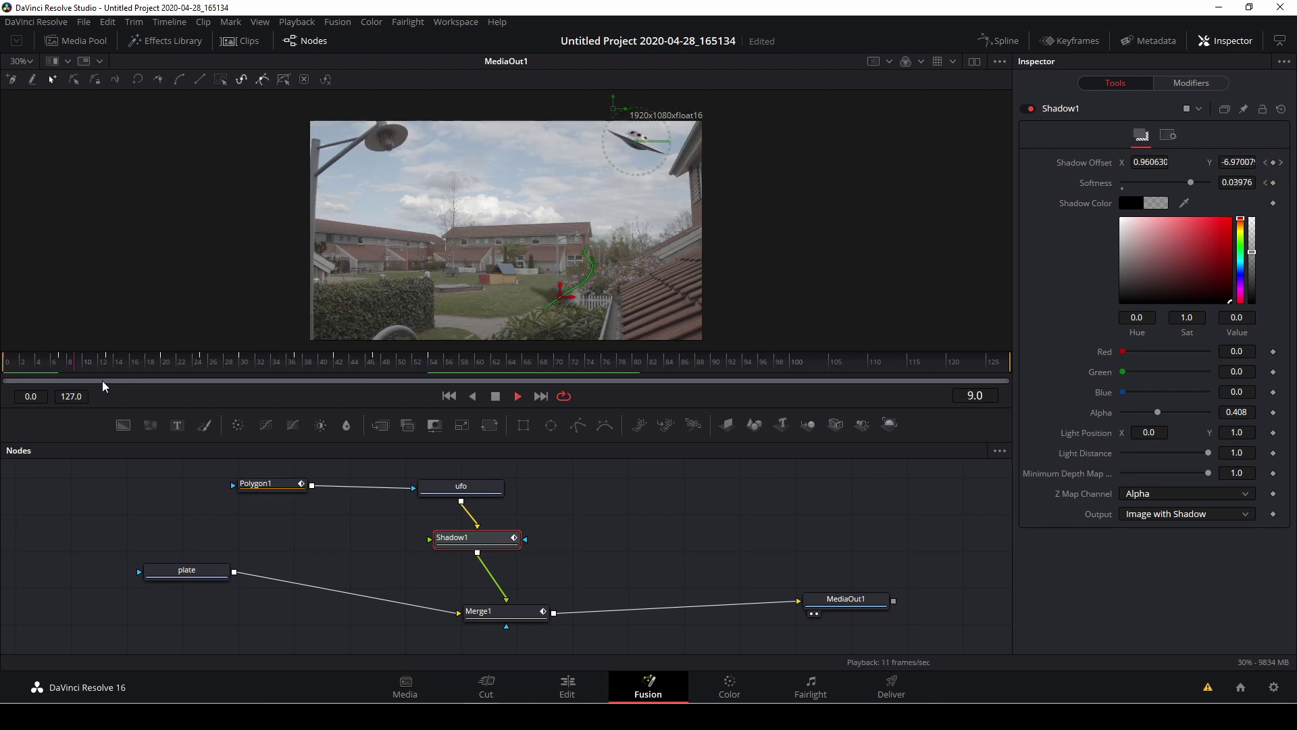
{"action": "left_click", "coordinate": [529, 610]}
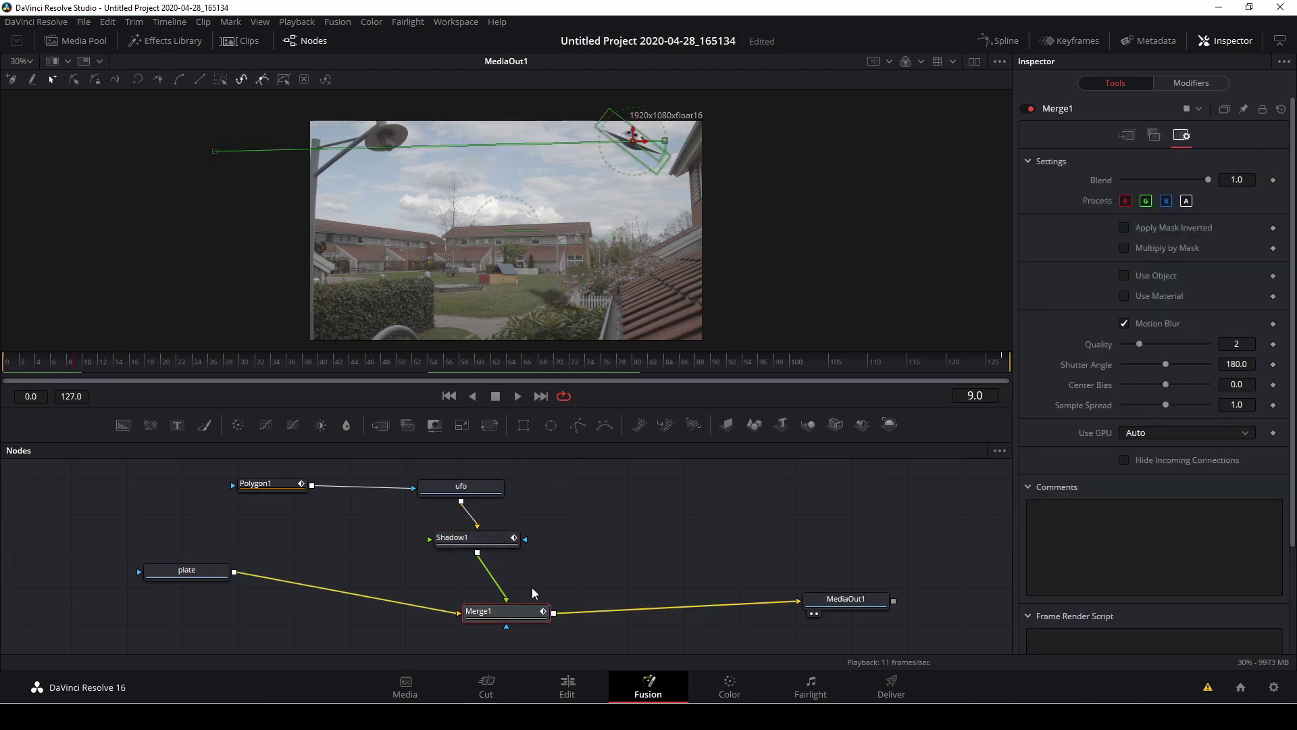
{"action": "left_click", "coordinate": [858, 600]}
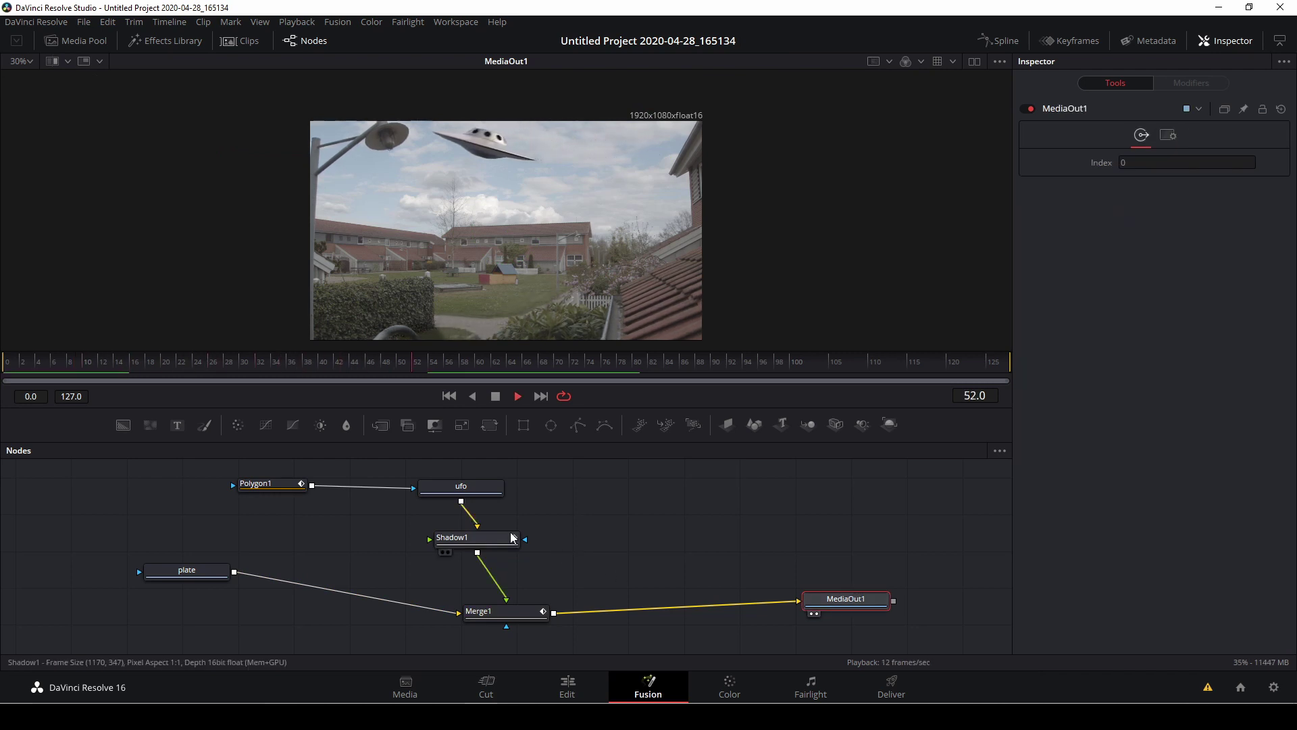
{"action": "key", "text": "space"}
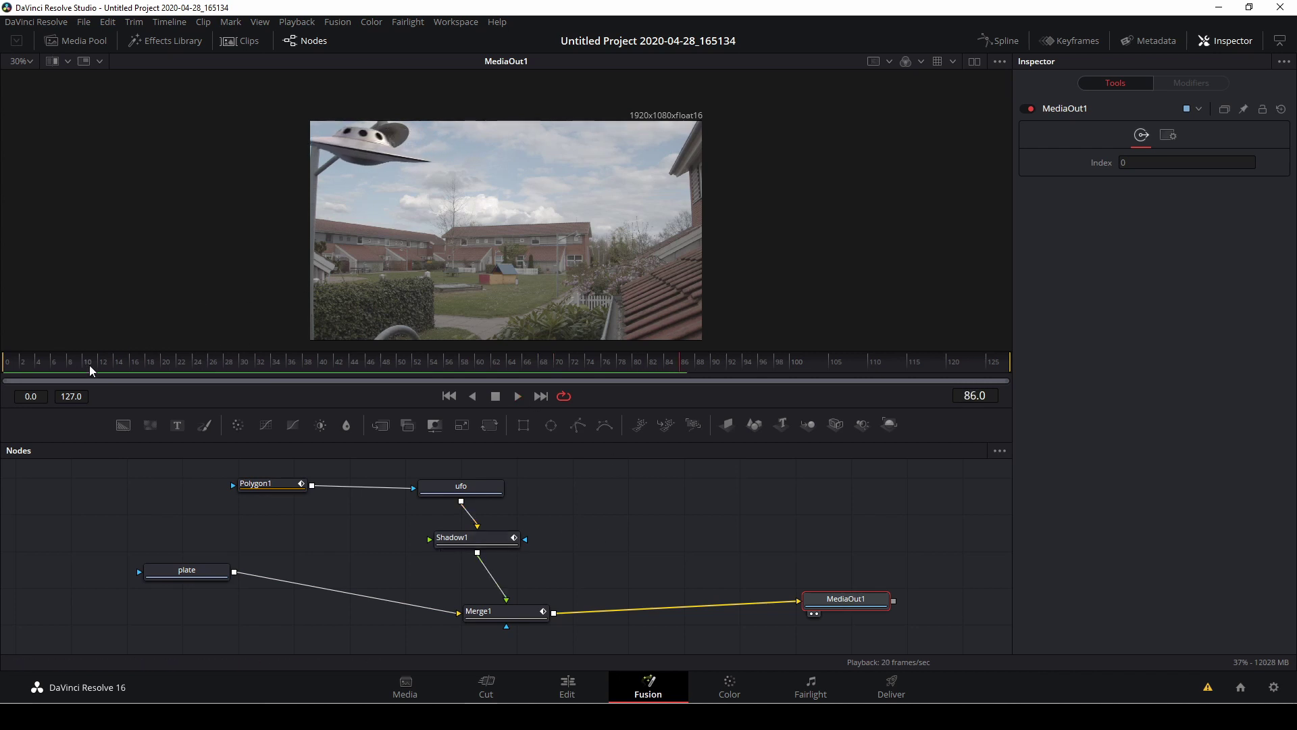
{"action": "left_click_drag", "start_coordinate": [27, 370], "coordinate": [9, 370]}
{"action": "key", "text": "space"}
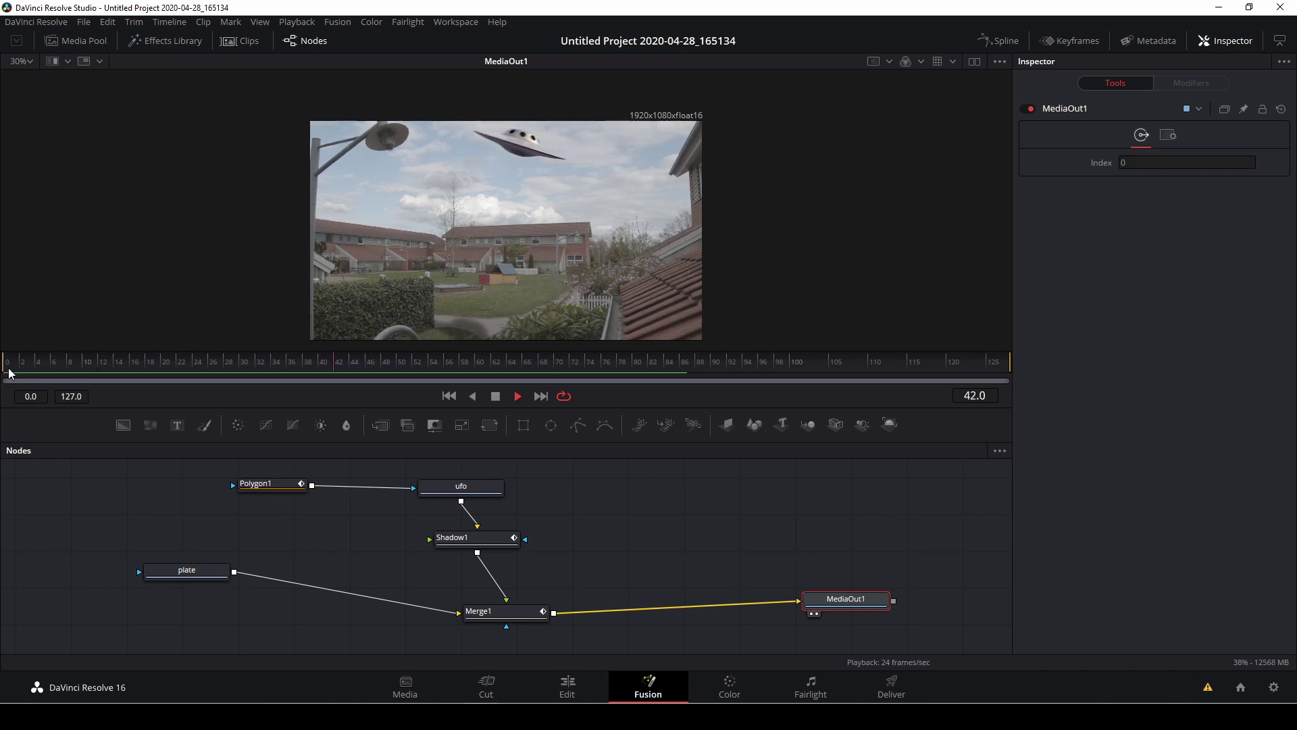
{"action": "key", "text": "space"}
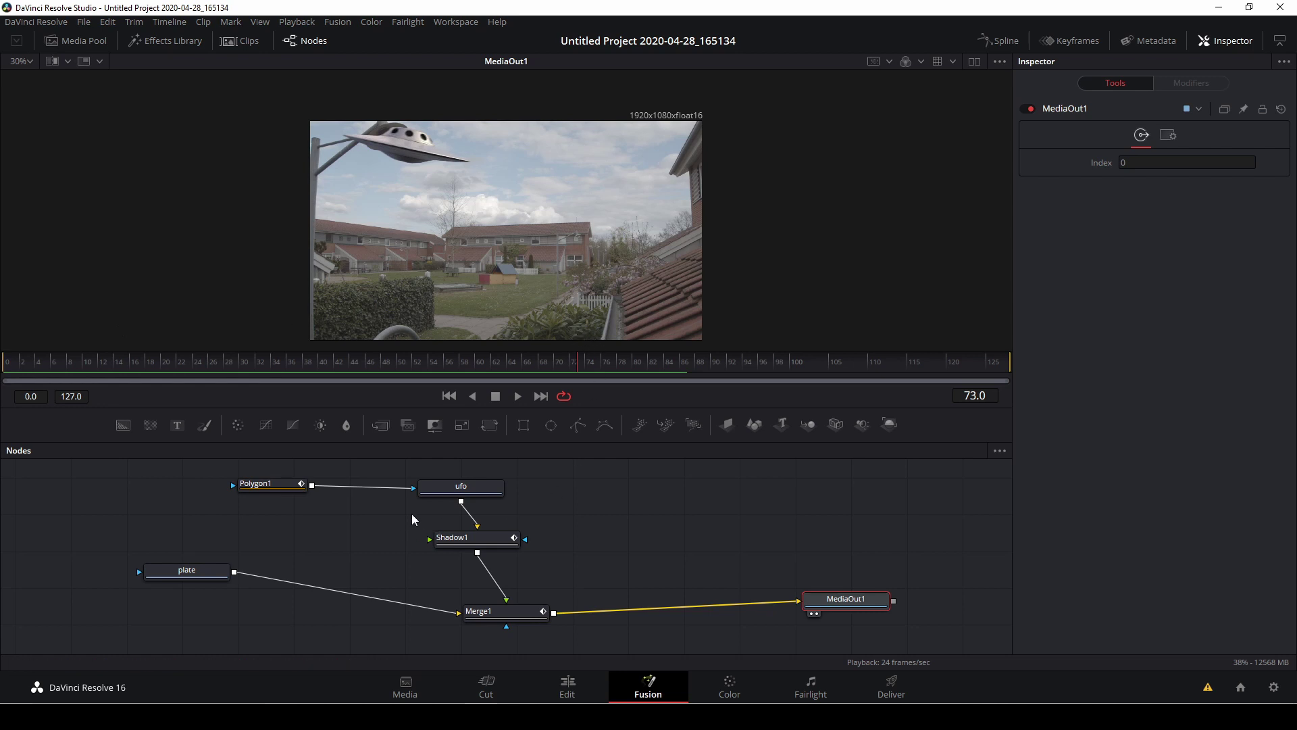
{"action": "left_click", "coordinate": [609, 504]}
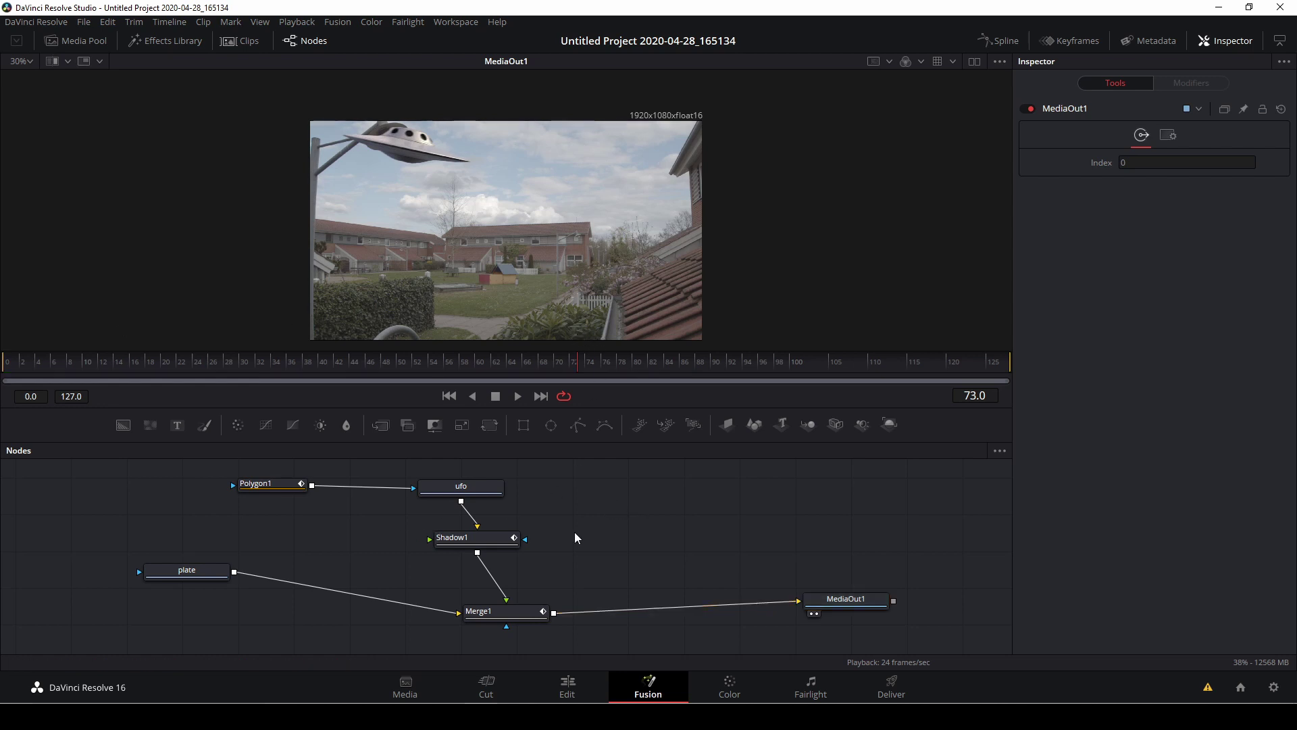
Duplicate the plate node and insert a second Merge node between Merge1 and MediaOut1, with the copy placed above it
{"action": "left_click", "coordinate": [192, 573]}
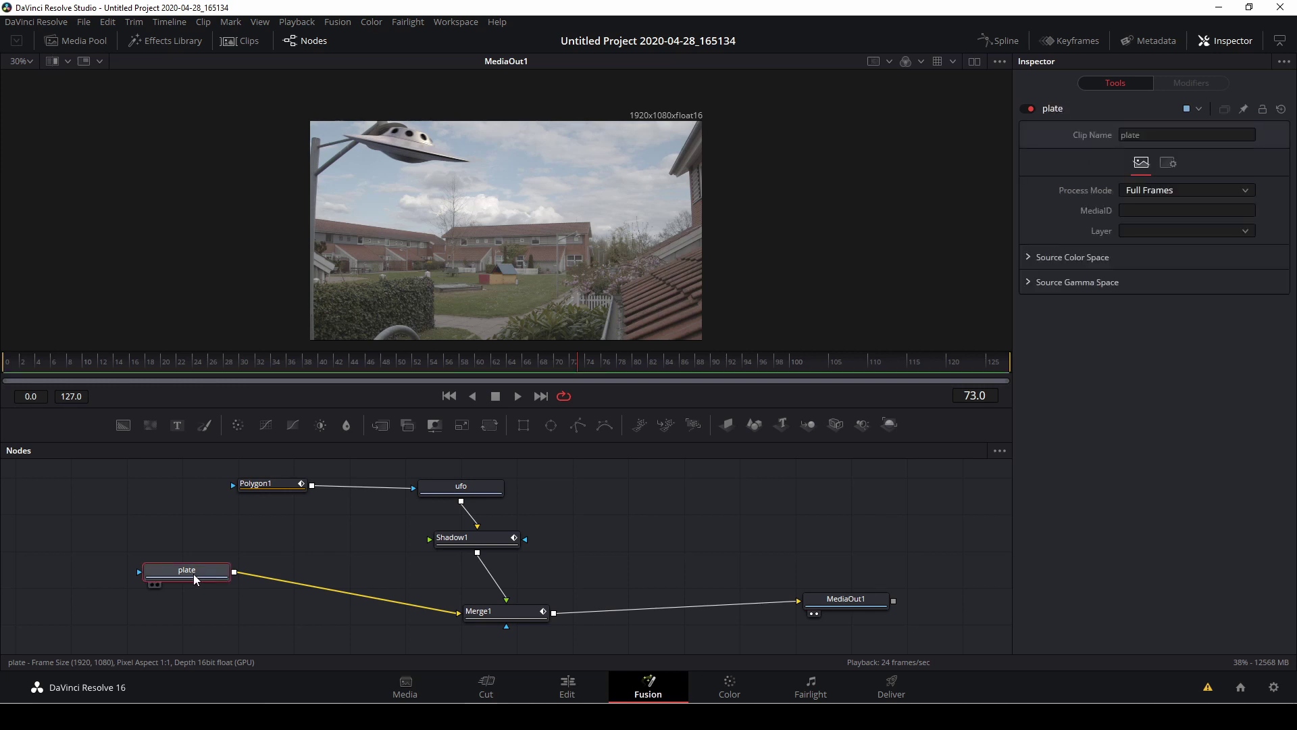
{"action": "left_click", "coordinate": [631, 558]}
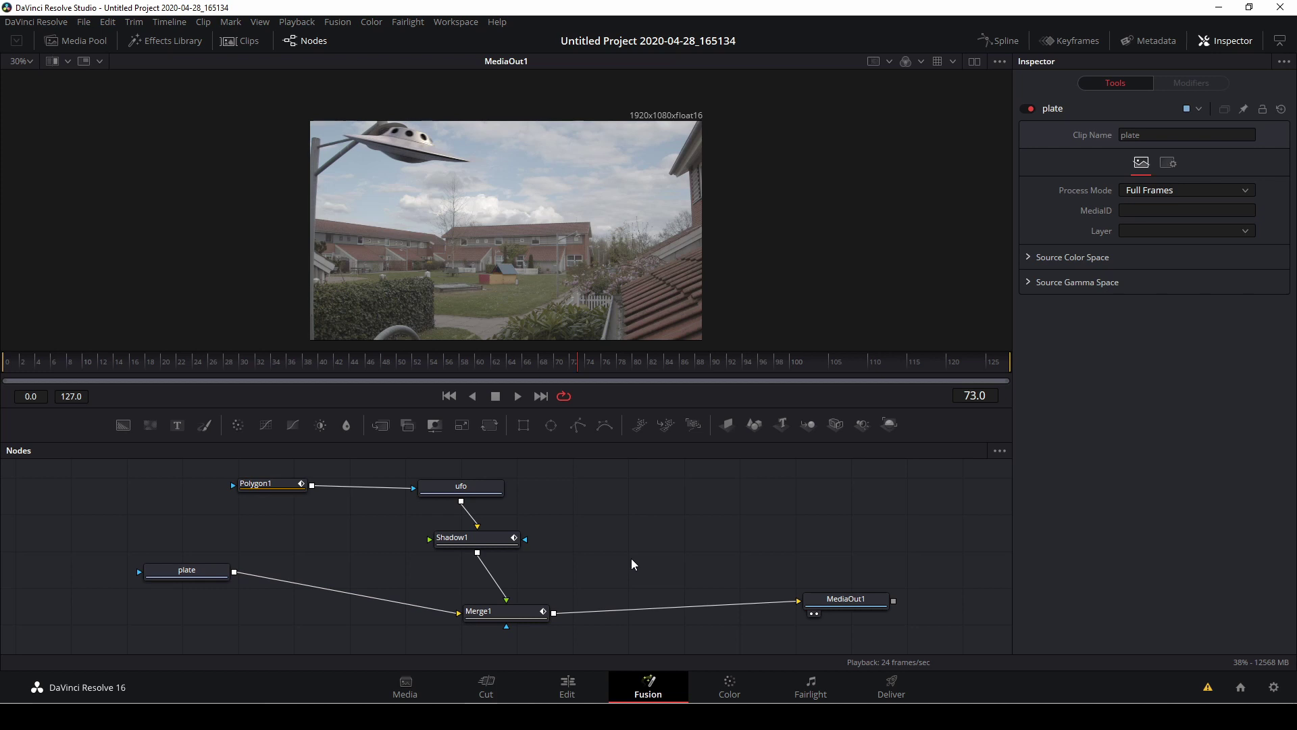
{"action": "key", "text": "ctrl+v"}
{"action": "left_click_drag", "start_coordinate": [631, 558], "coordinate": [674, 537]}
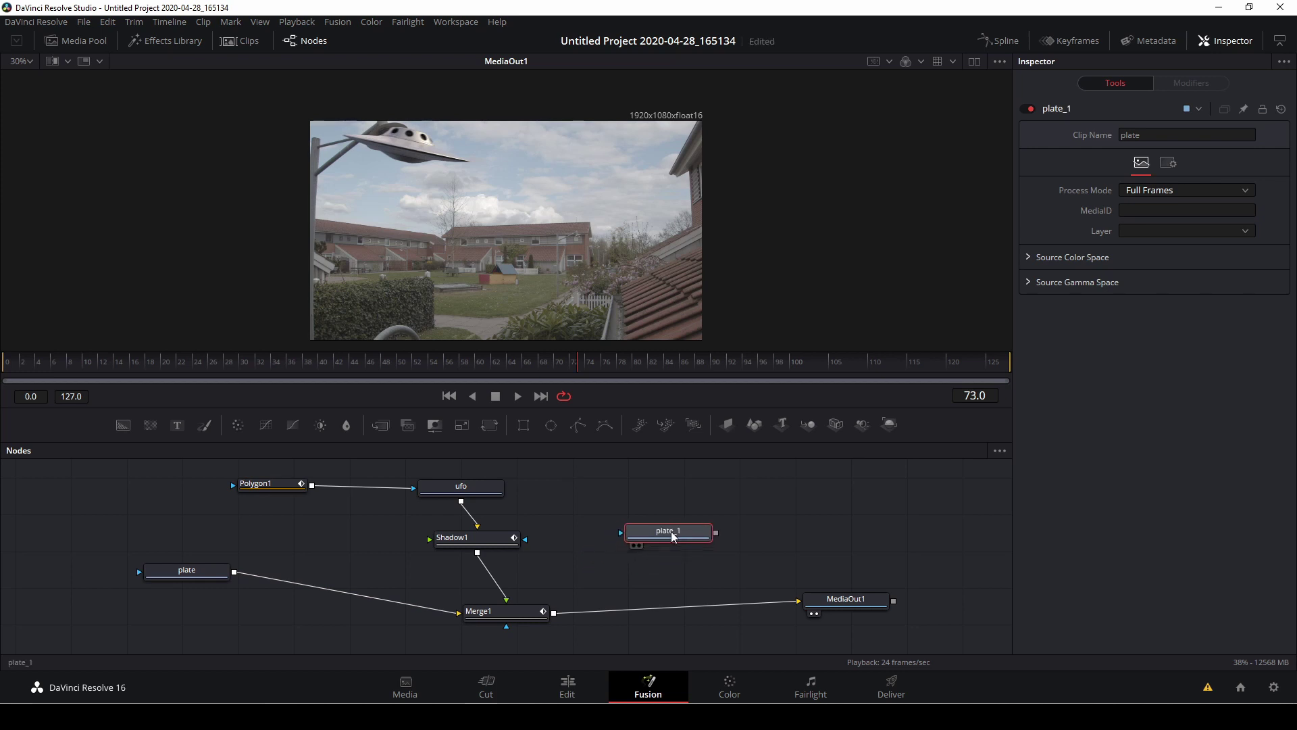
{"action": "left_click_drag", "start_coordinate": [382, 425], "coordinate": [680, 607]}
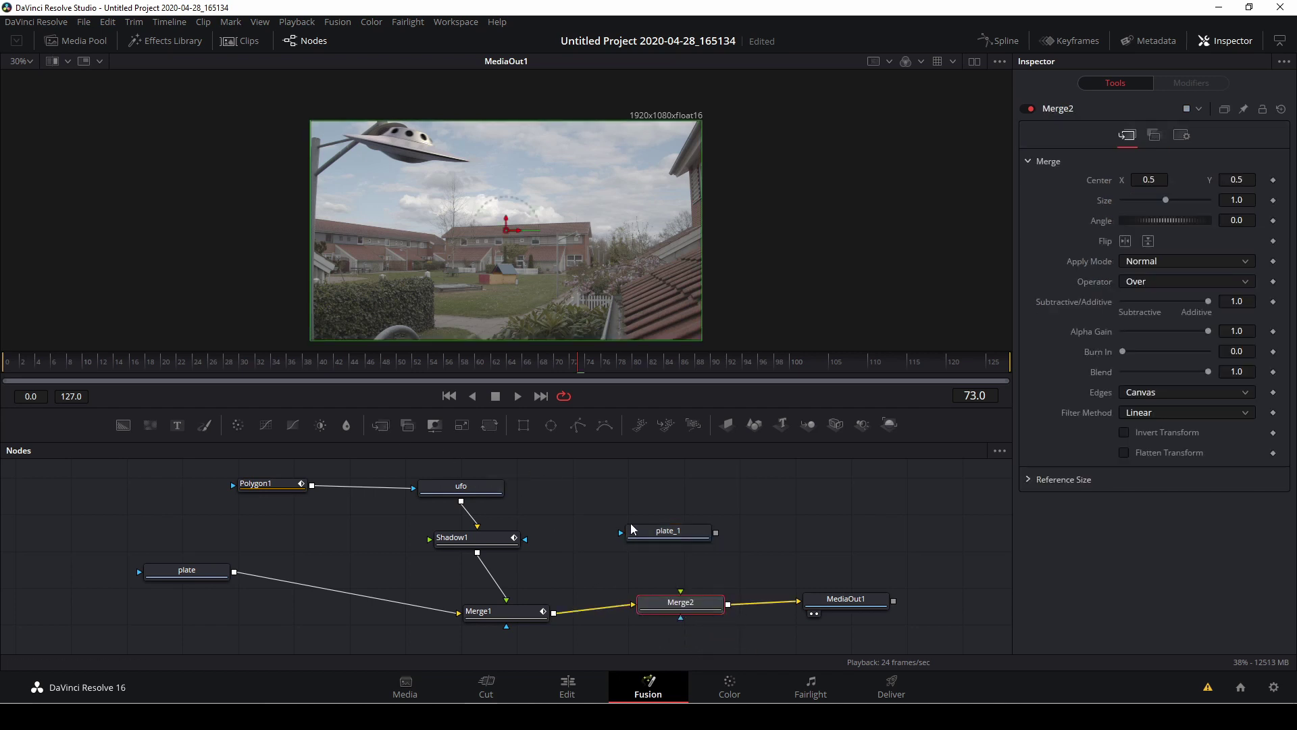
{"action": "left_click_drag", "start_coordinate": [665, 536], "coordinate": [706, 507]}
Add a Polygon mask node and line it up beside the plate_1 node above the second Merge
{"action": "left_click", "coordinate": [648, 507]}
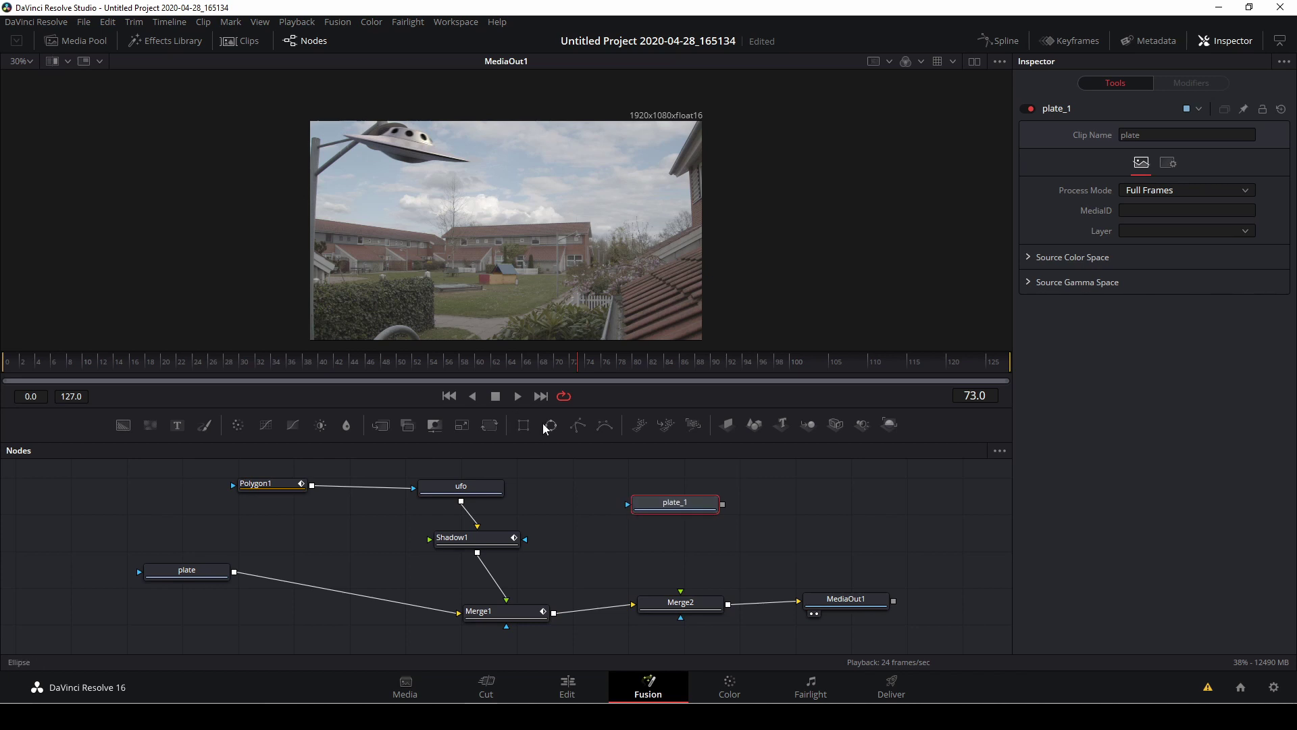
{"action": "left_click_drag", "start_coordinate": [584, 500], "coordinate": [584, 506]}
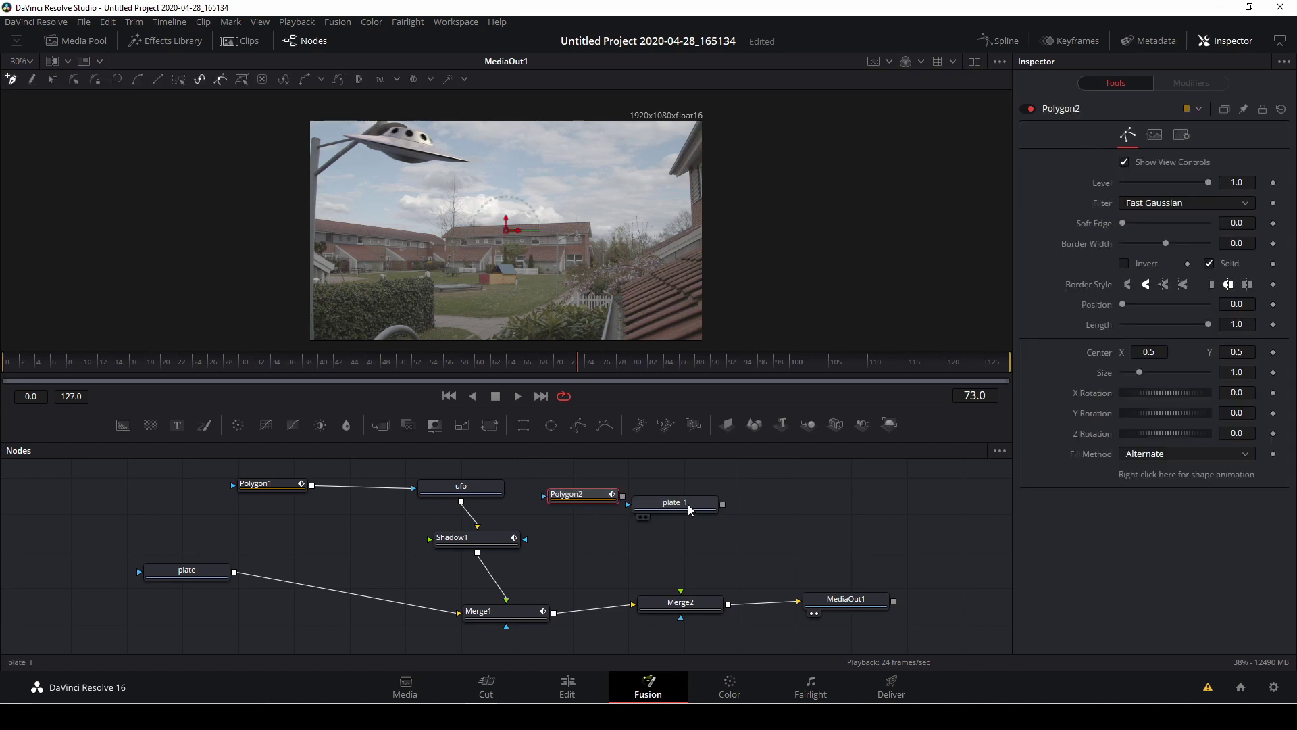
{"action": "left_click_drag", "start_coordinate": [687, 504], "coordinate": [747, 506]}
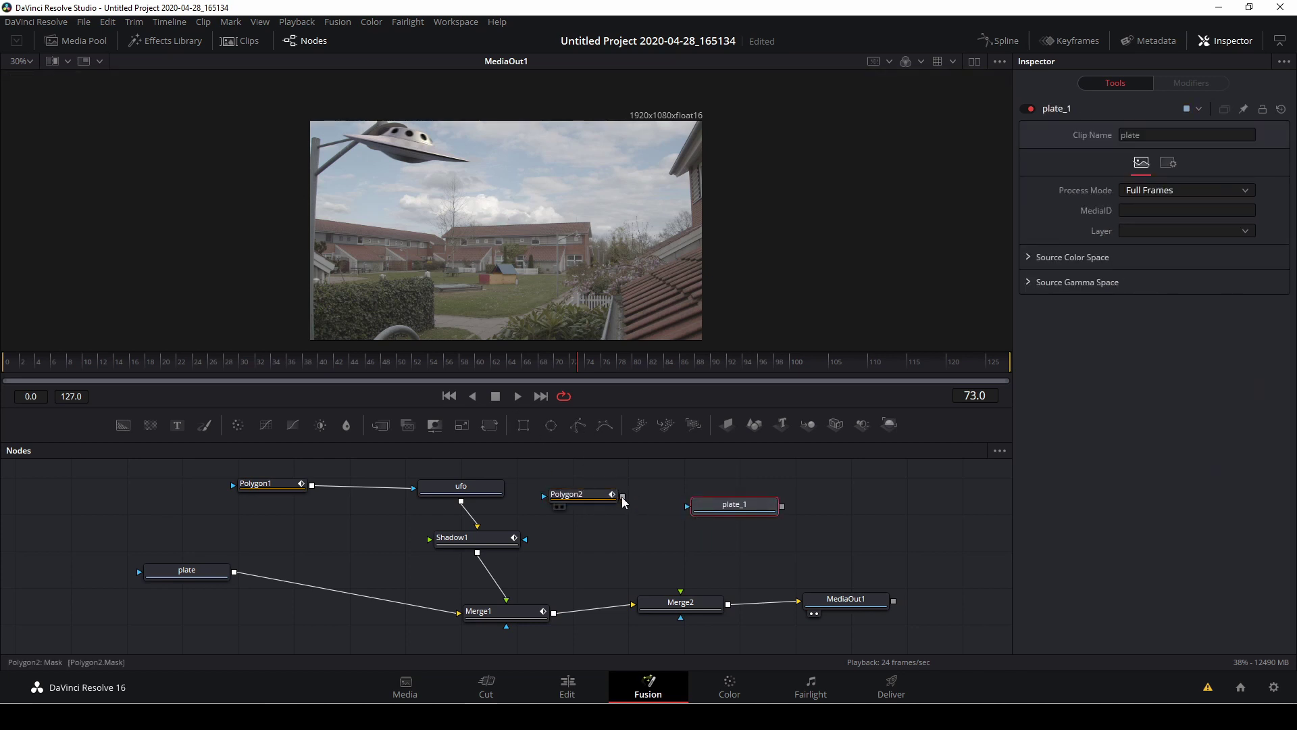
{"action": "left_click_drag", "start_coordinate": [597, 496], "coordinate": [627, 505]}
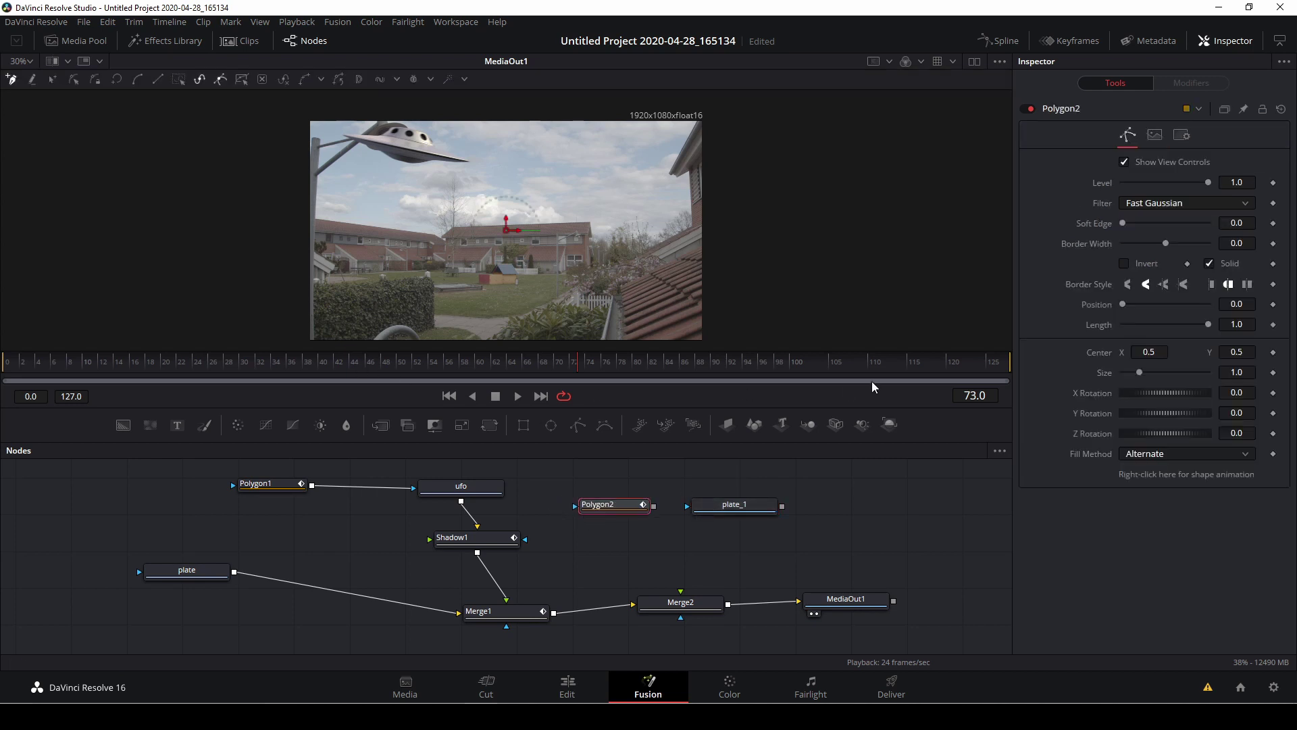
Show plate_1 in the viewer and go to frame 0
{"action": "left_click", "coordinate": [757, 500]}
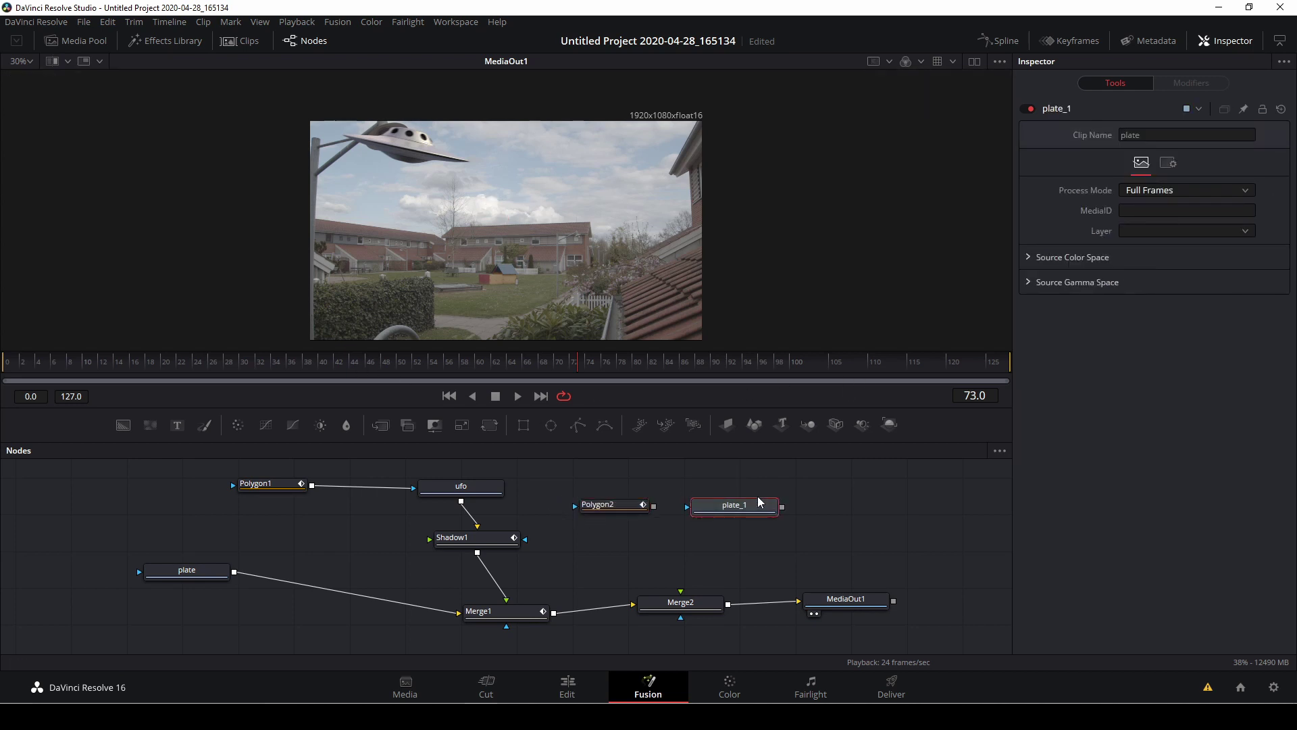
{"action": "key", "text": "2"}
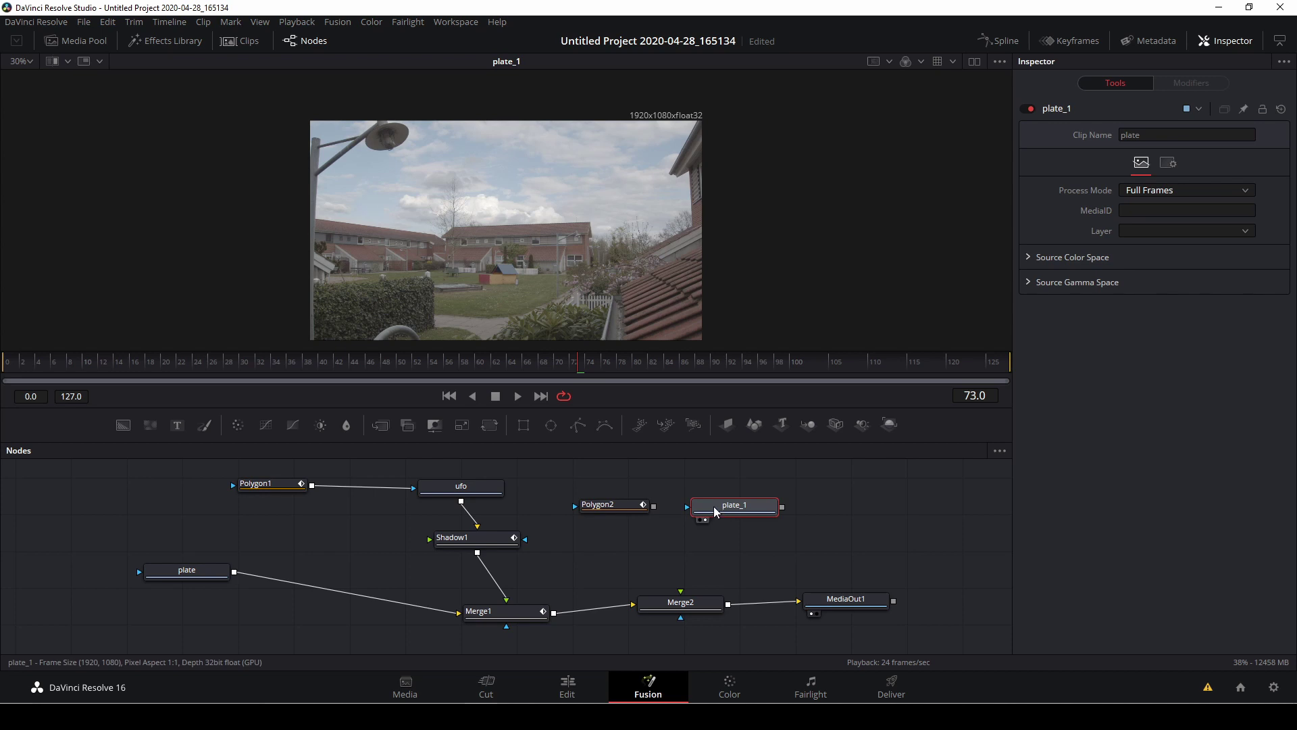
{"action": "left_click_drag", "start_coordinate": [576, 368], "coordinate": [3, 376]}
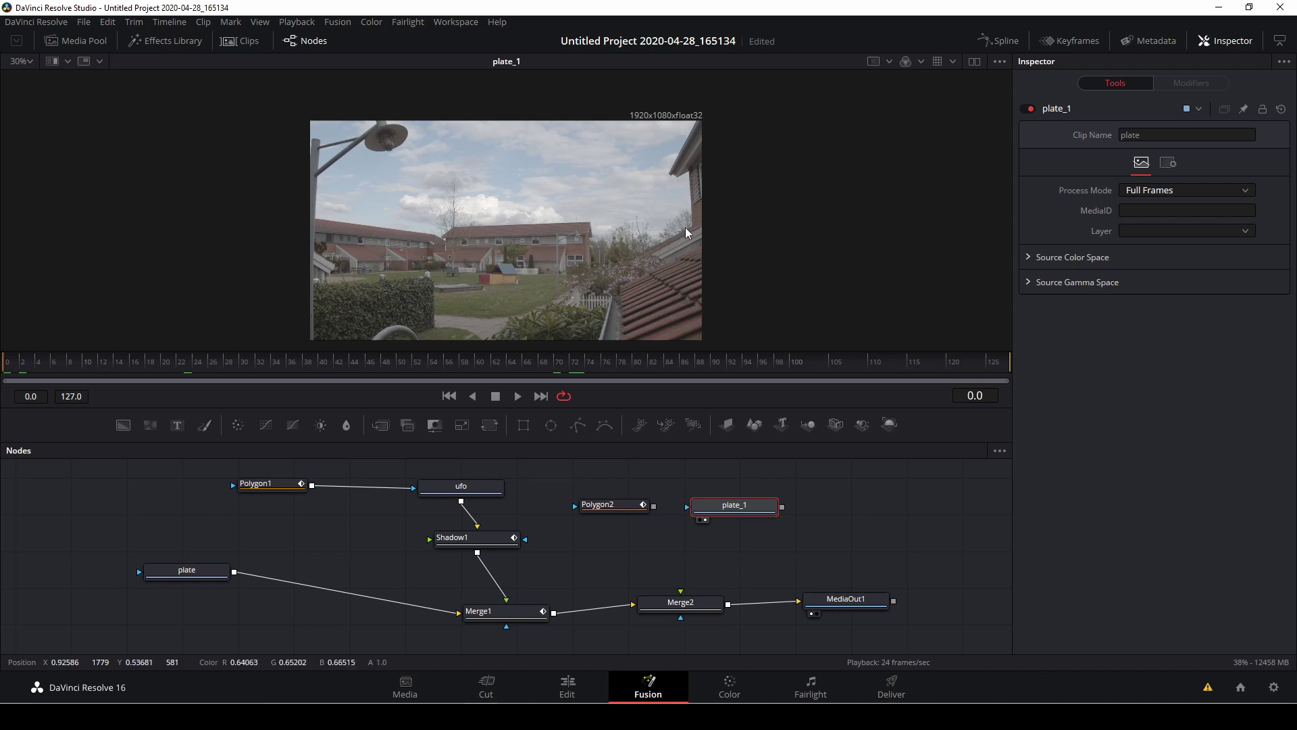
Trace the Polygon2 mask from the frame's lower edge up the gutter and along the roofline to the neighbouring house wall
{"action": "left_click", "coordinate": [614, 504]}
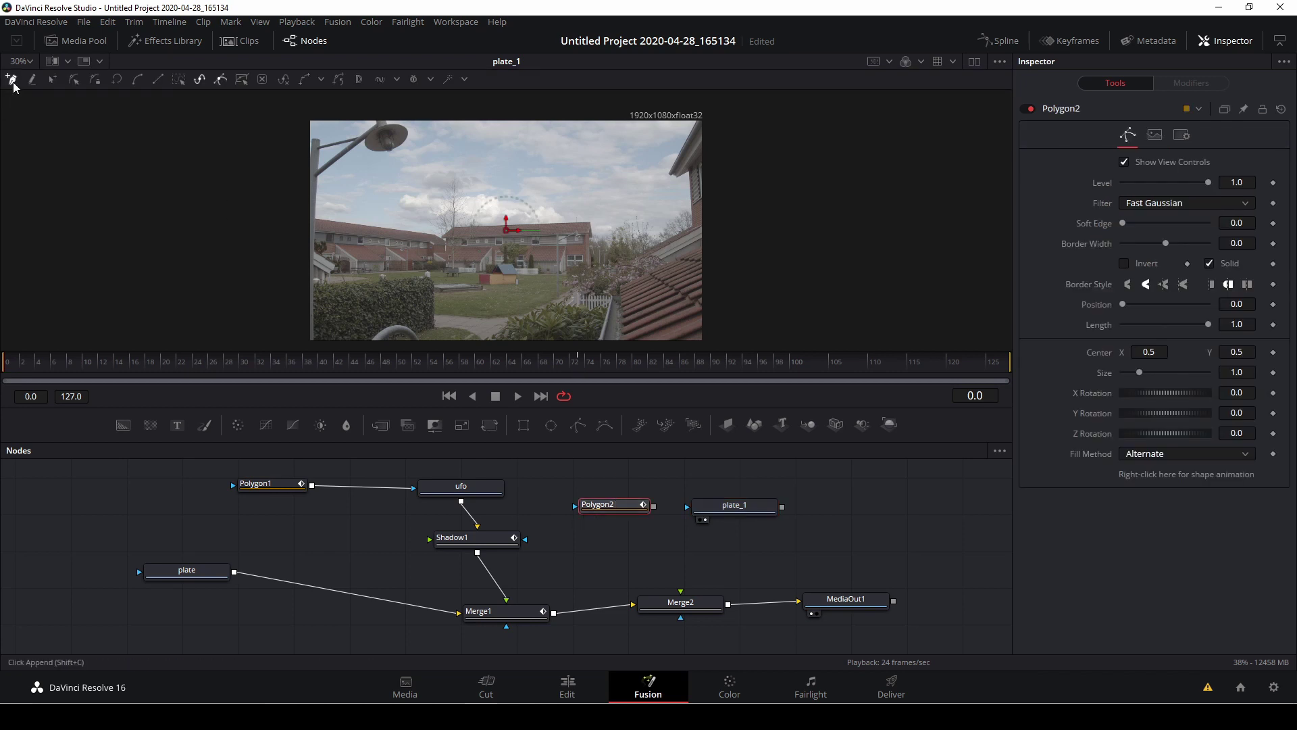
{"action": "left_click", "coordinate": [597, 340]}
{"action": "left_click", "coordinate": [607, 311]}
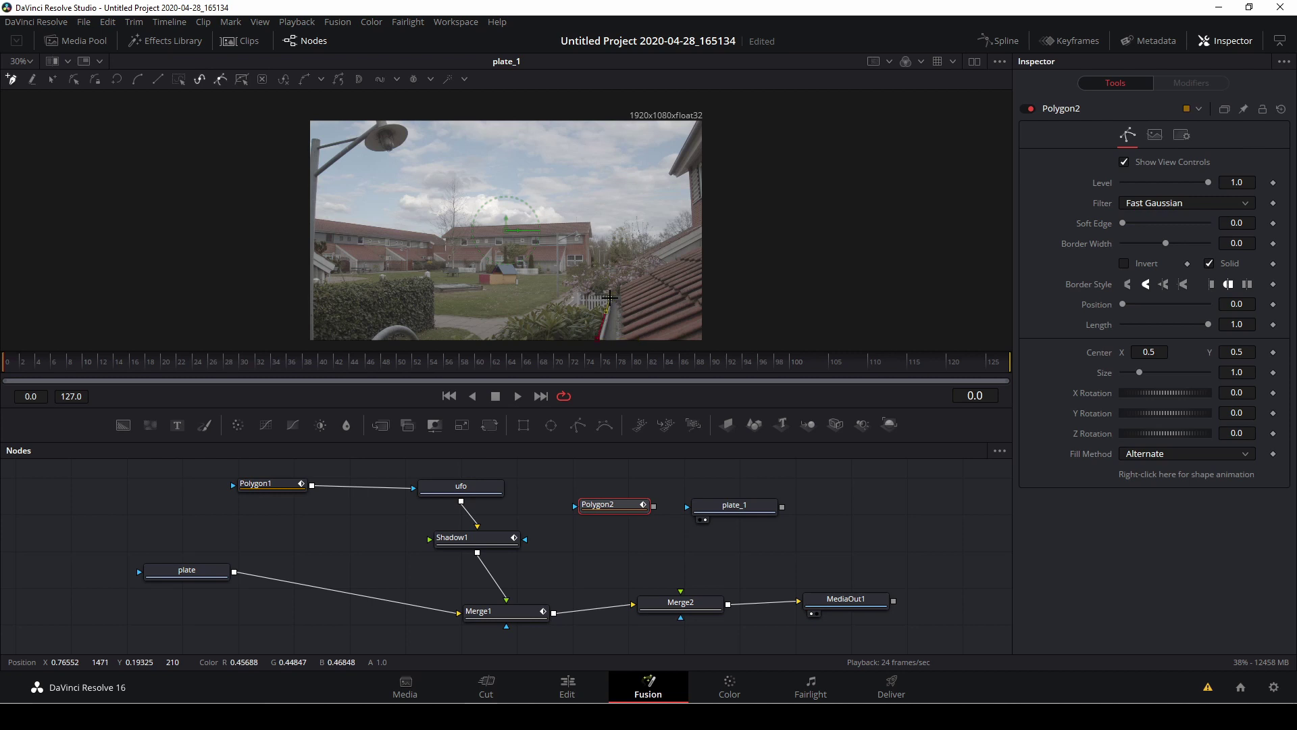
{"action": "scroll", "coordinate": [610, 297], "scroll_direction": "up", "scroll_amount": 2}
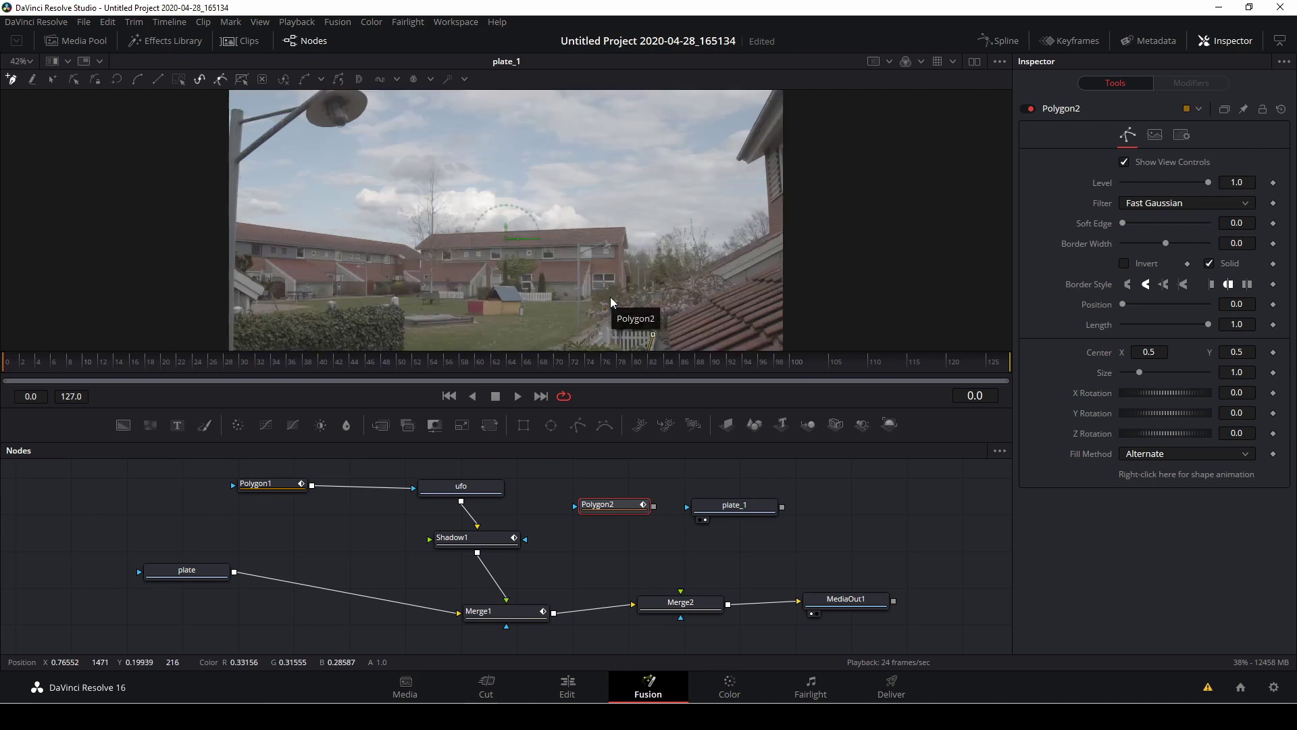
{"action": "scroll", "coordinate": [625, 297], "scroll_direction": "down", "scroll_amount": 3}
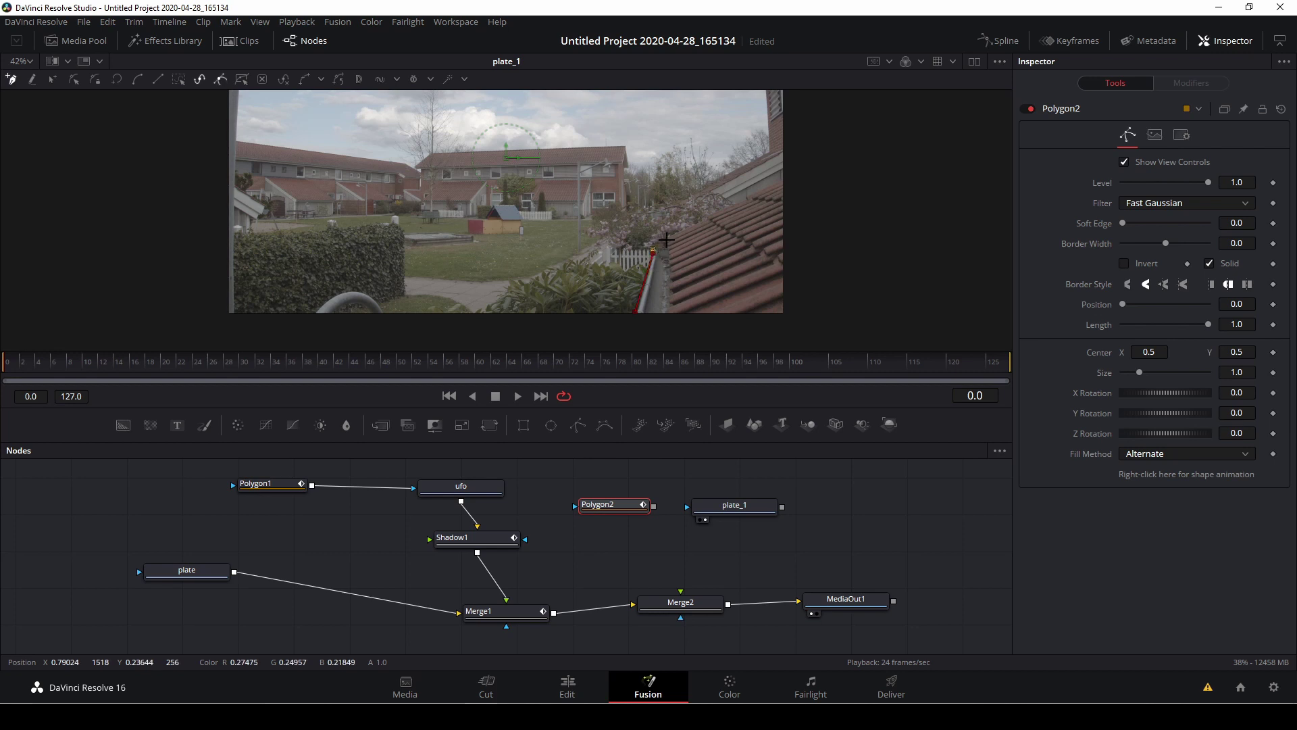
{"action": "left_click", "coordinate": [665, 239]}
{"action": "left_click", "coordinate": [658, 219]}
{"action": "left_click", "coordinate": [728, 172]}
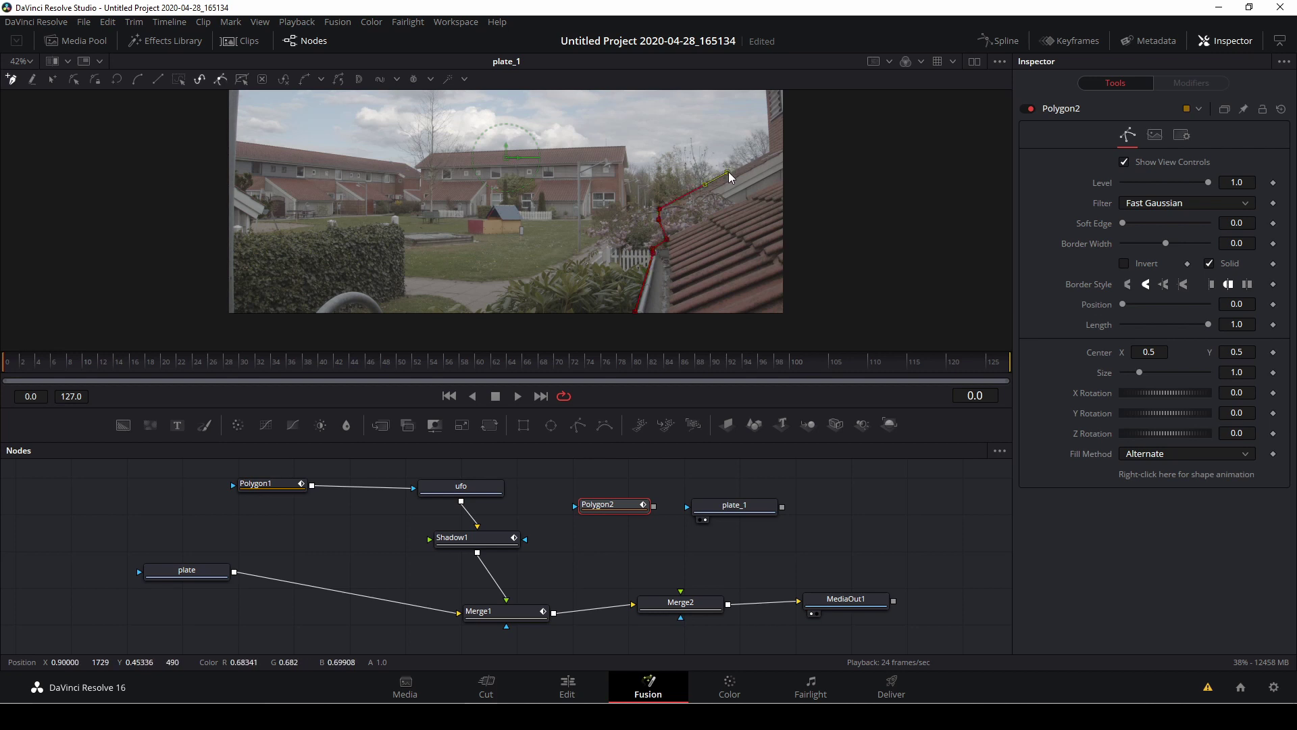
{"action": "left_click", "coordinate": [768, 151]}
Continue the Polygon2 outline up the house wall, around the eave and past the frame's upper right corner
{"action": "scroll", "coordinate": [764, 145], "scroll_direction": "up", "scroll_amount": 3}
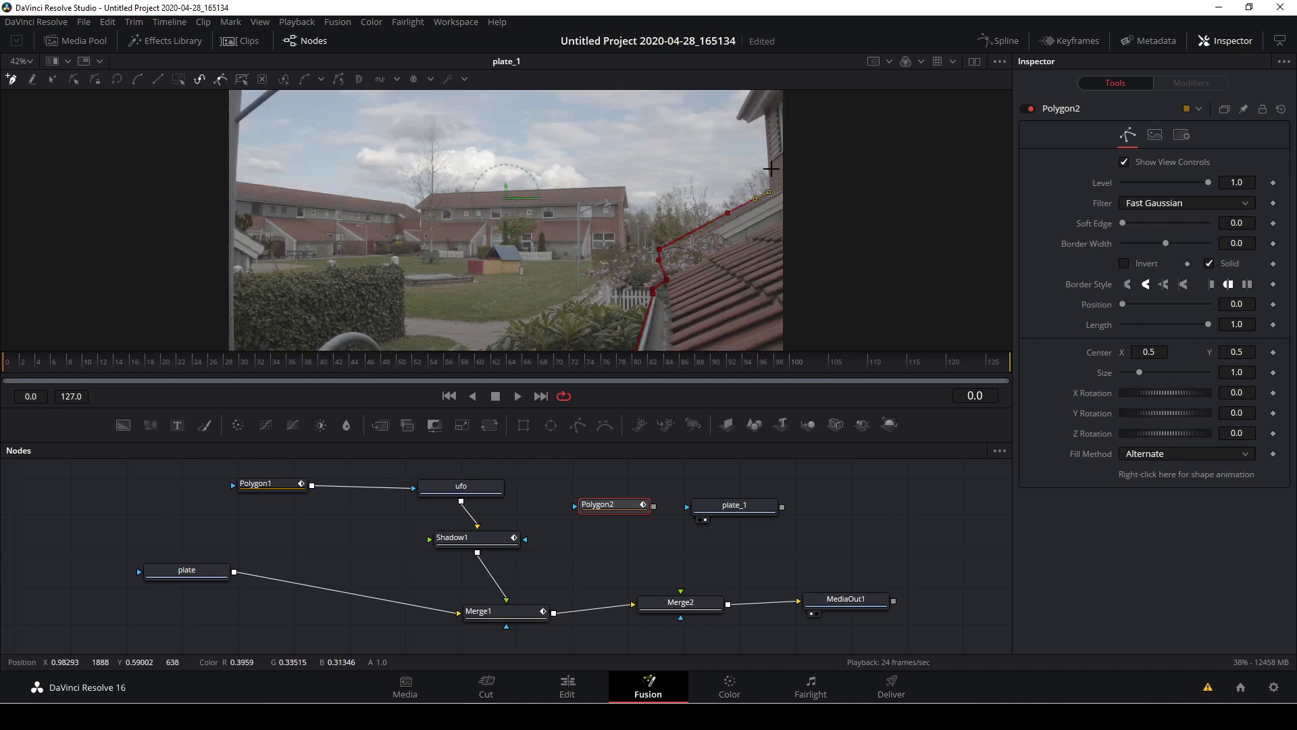
{"action": "left_click", "coordinate": [764, 113]}
{"action": "left_click", "coordinate": [750, 122]}
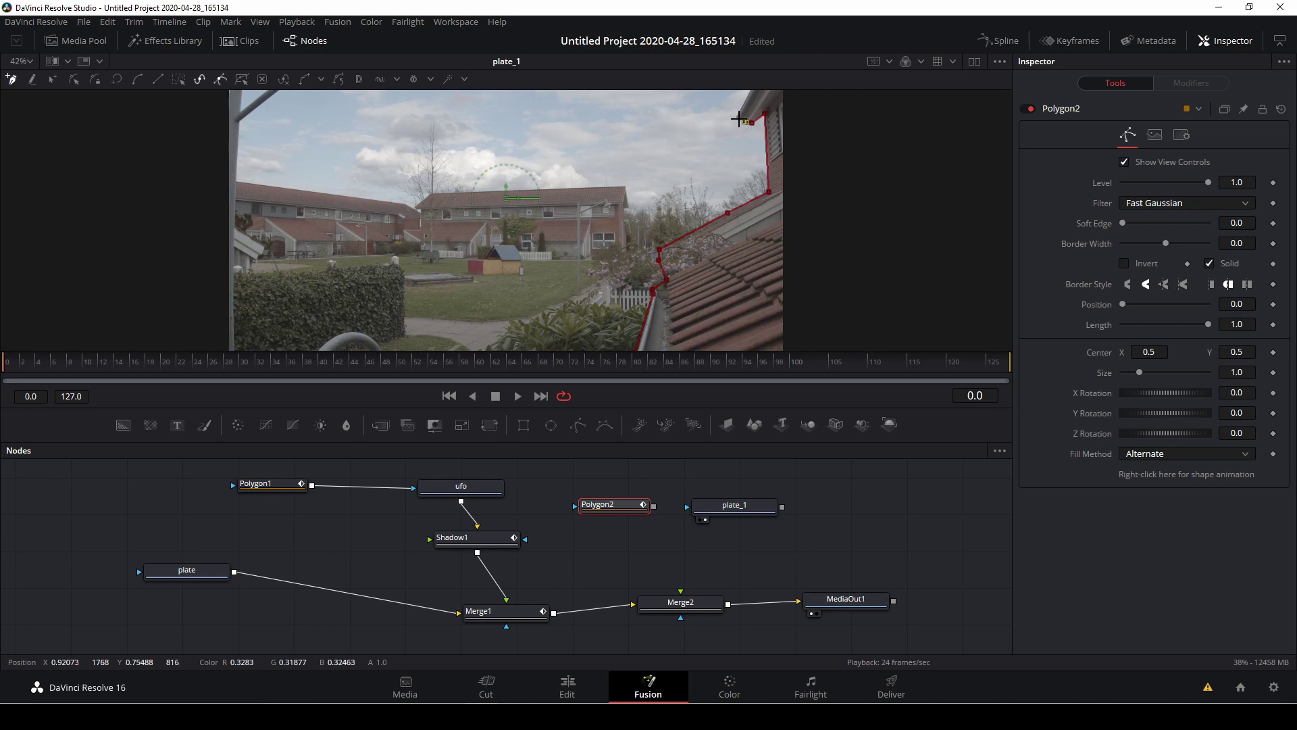
{"action": "left_click", "coordinate": [736, 117]}
{"action": "scroll", "coordinate": [746, 96], "scroll_direction": "down", "scroll_amount": 3}
{"action": "scroll", "coordinate": [746, 96], "scroll_direction": "up", "scroll_amount": 7}
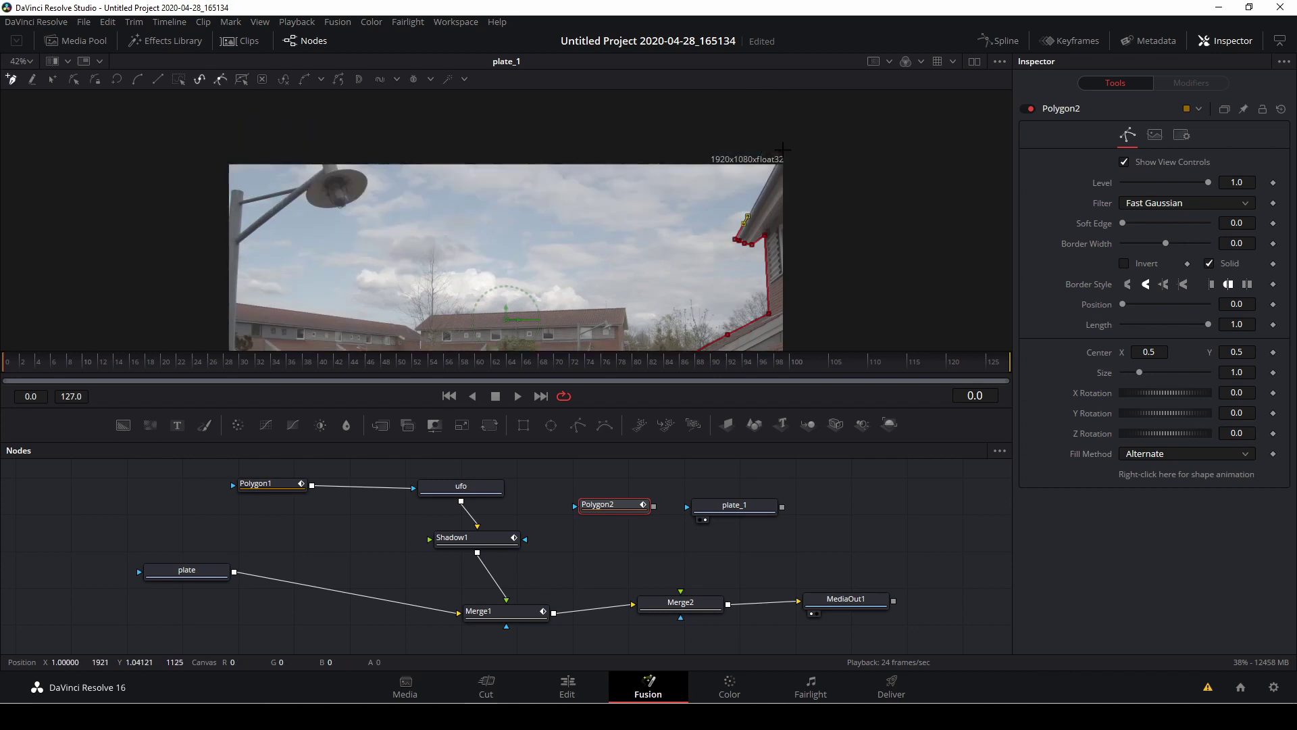
{"action": "left_click_drag", "start_coordinate": [773, 169], "coordinate": [786, 147]}
{"action": "scroll", "coordinate": [813, 237], "scroll_direction": "down", "scroll_amount": 9}
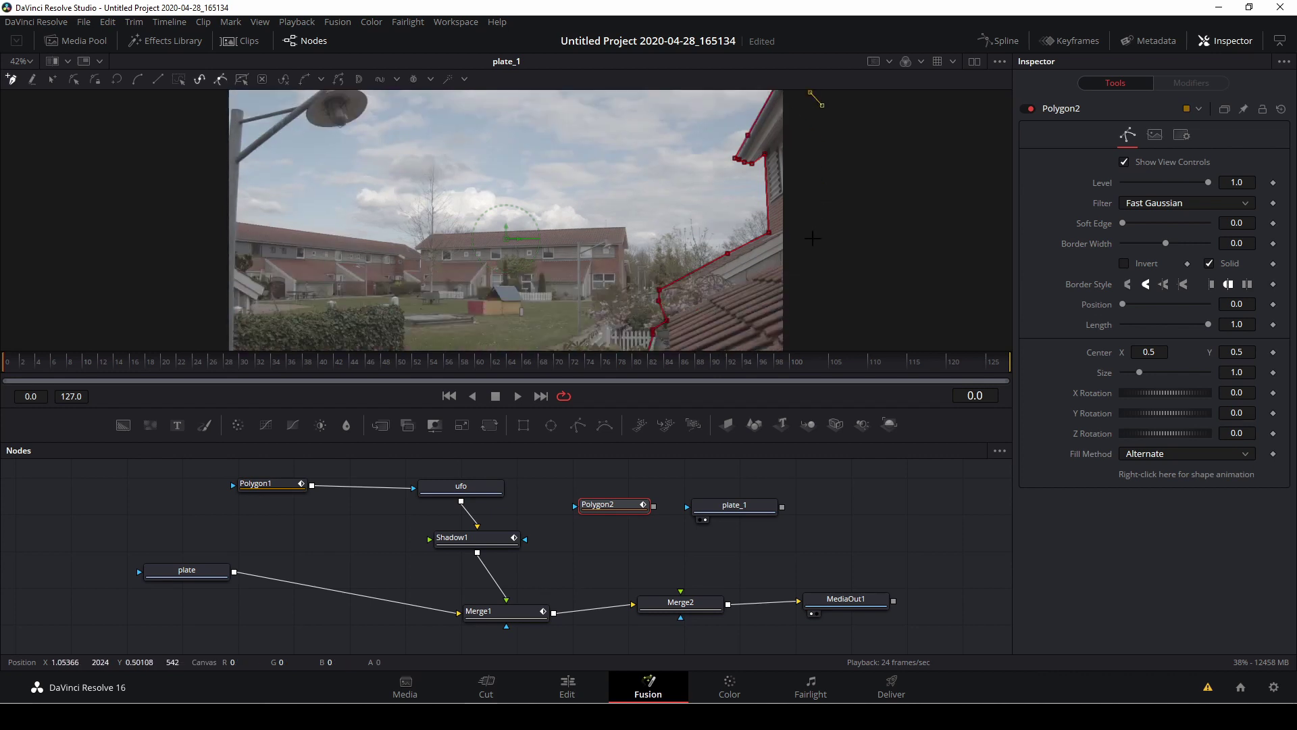
Close the Polygon2 outline outside the frame's right and lower edges and connect it to plate_1 as its mask
{"action": "left_click", "coordinate": [813, 237]}
{"action": "left_click", "coordinate": [806, 304]}
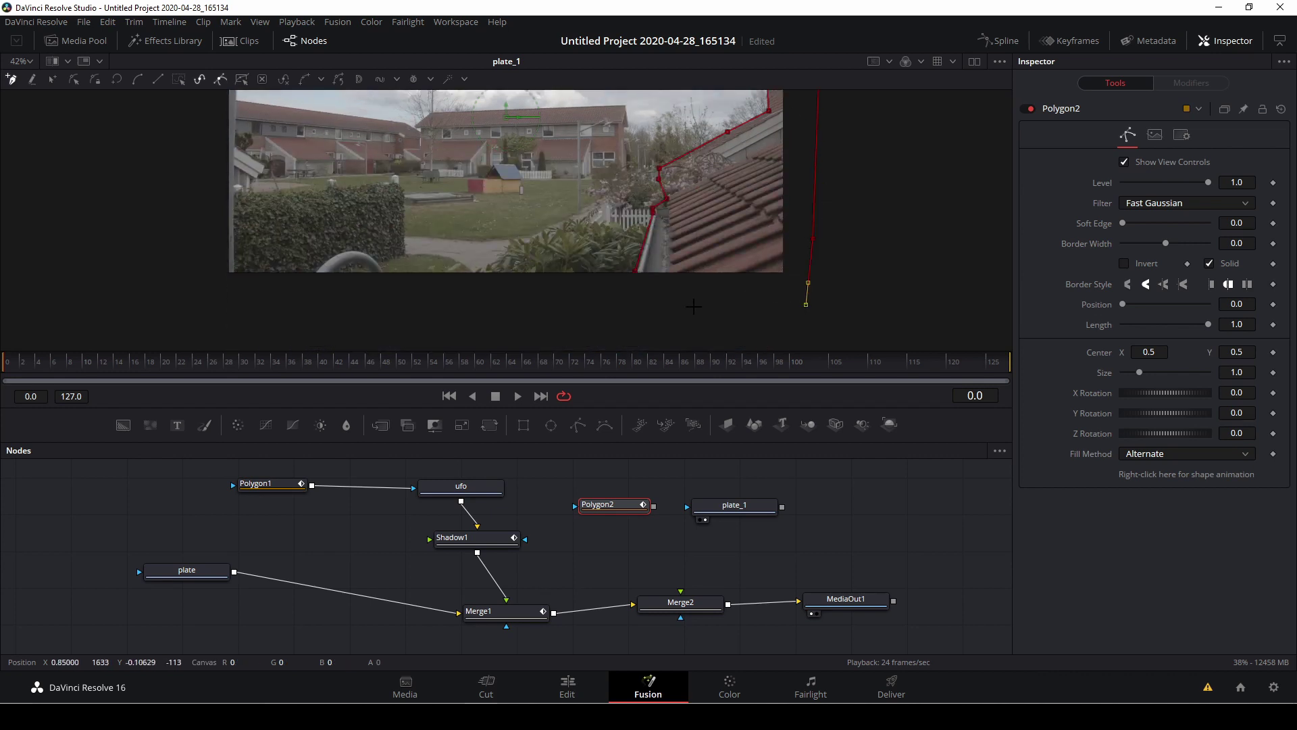
{"action": "left_click", "coordinate": [695, 306]}
{"action": "left_click_drag", "start_coordinate": [654, 301], "coordinate": [633, 299]}
{"action": "left_click", "coordinate": [634, 274]}
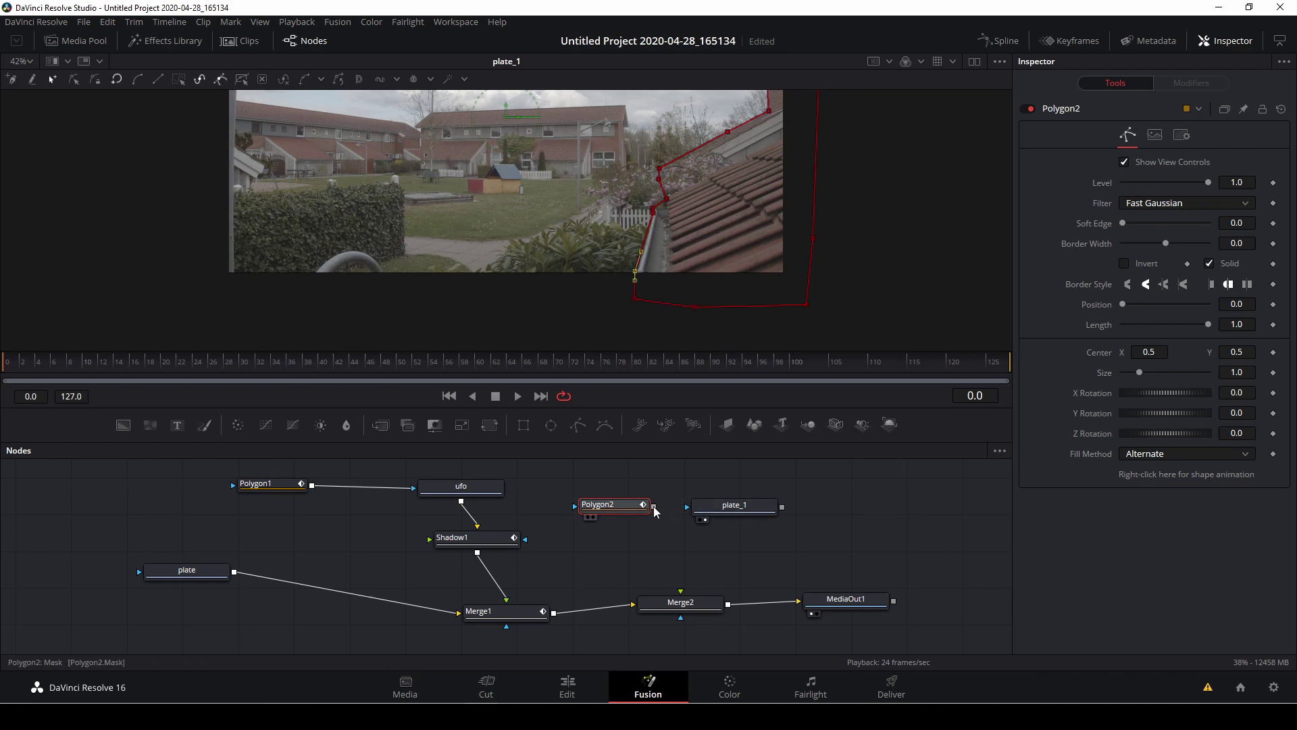
{"action": "left_click_drag", "start_coordinate": [653, 506], "coordinate": [690, 509]}
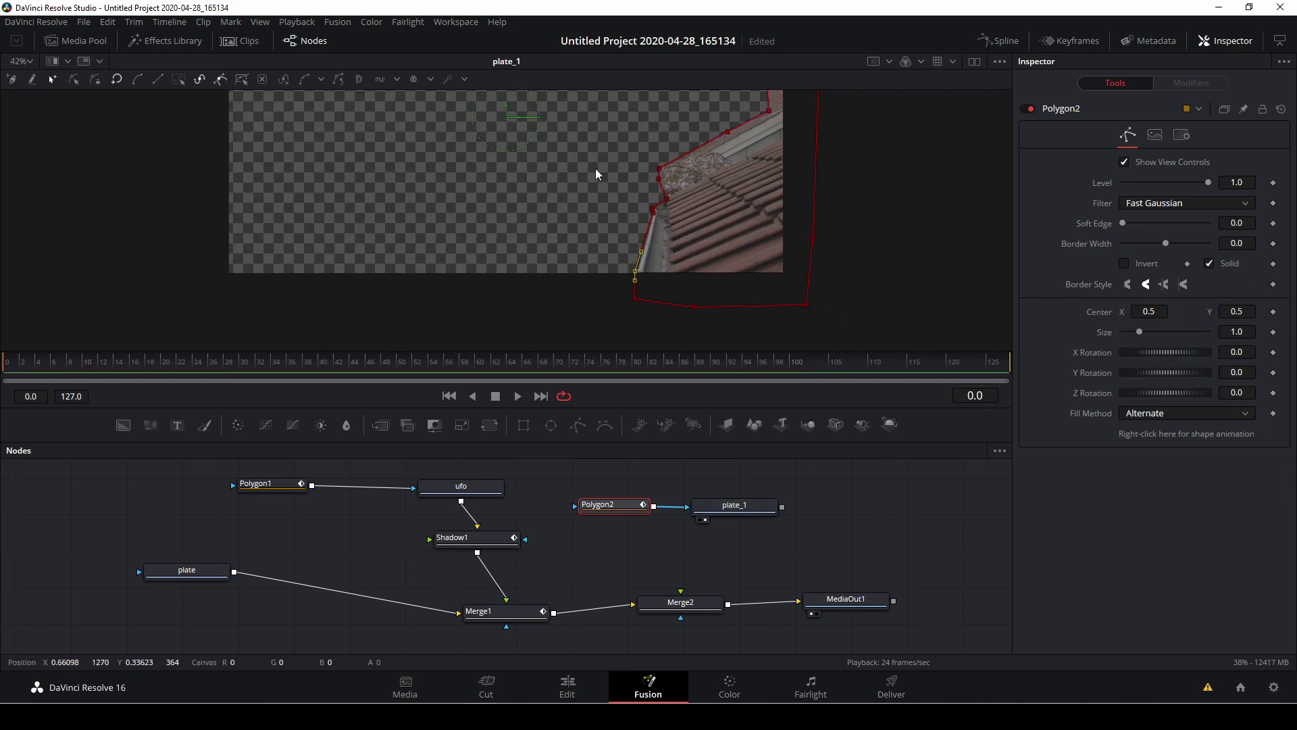
{"action": "scroll", "coordinate": [594, 169], "scroll_direction": "up", "scroll_amount": 2}
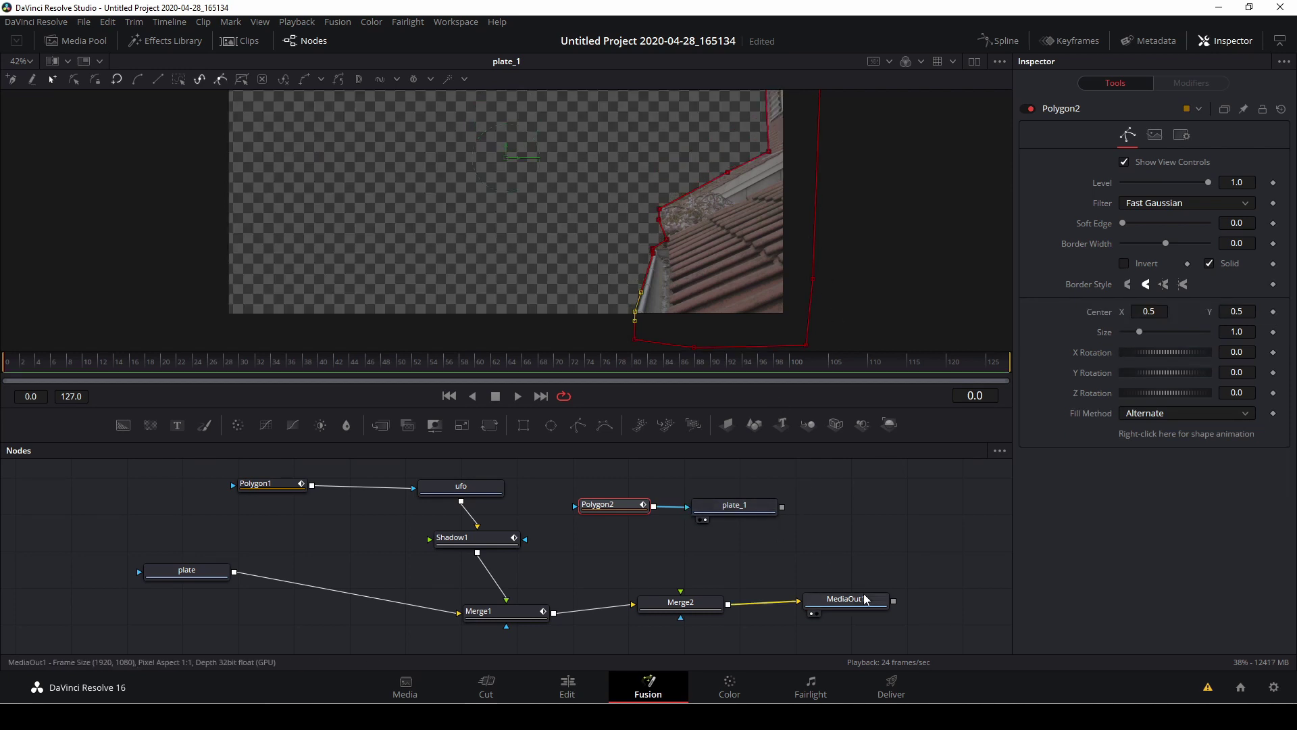
Paste another copy of the plate node beside plate_1 and insert a third Merge node between Merge2 and MediaOut1
{"action": "left_click_drag", "start_coordinate": [845, 600], "coordinate": [938, 608]}
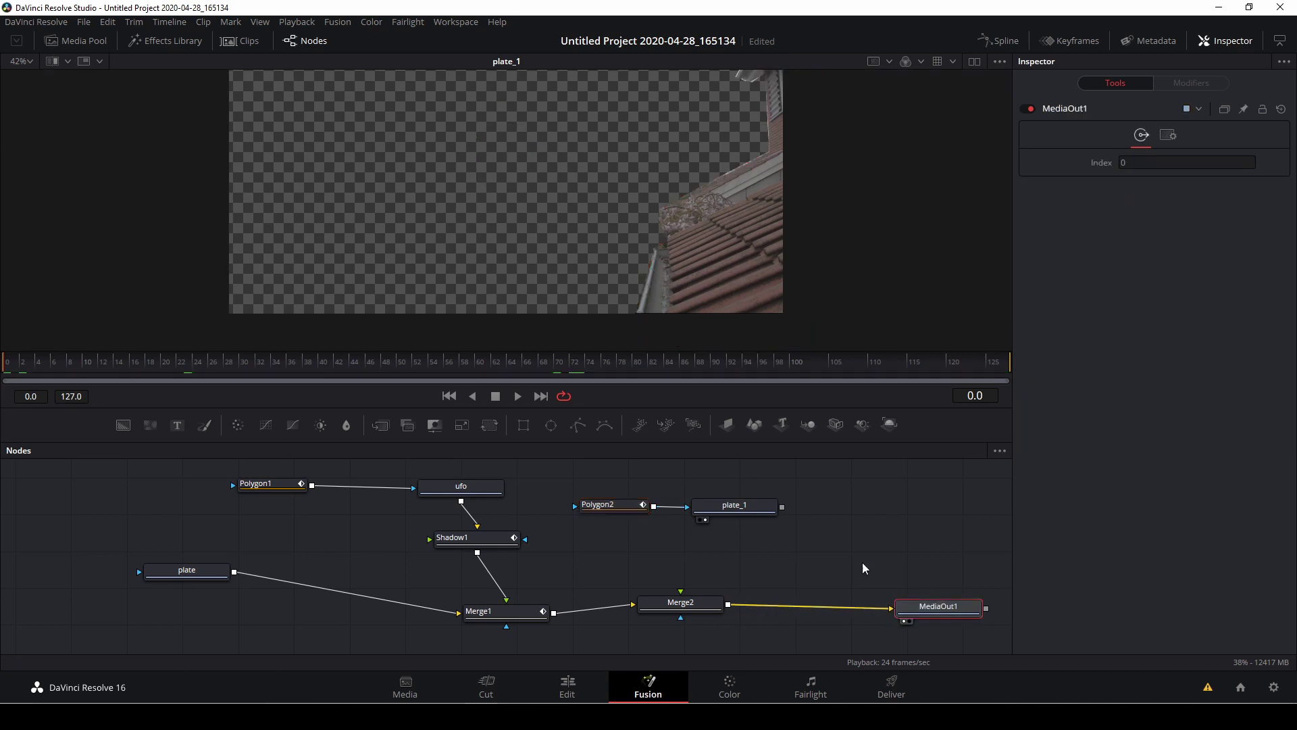
{"action": "left_click", "coordinate": [744, 512]}
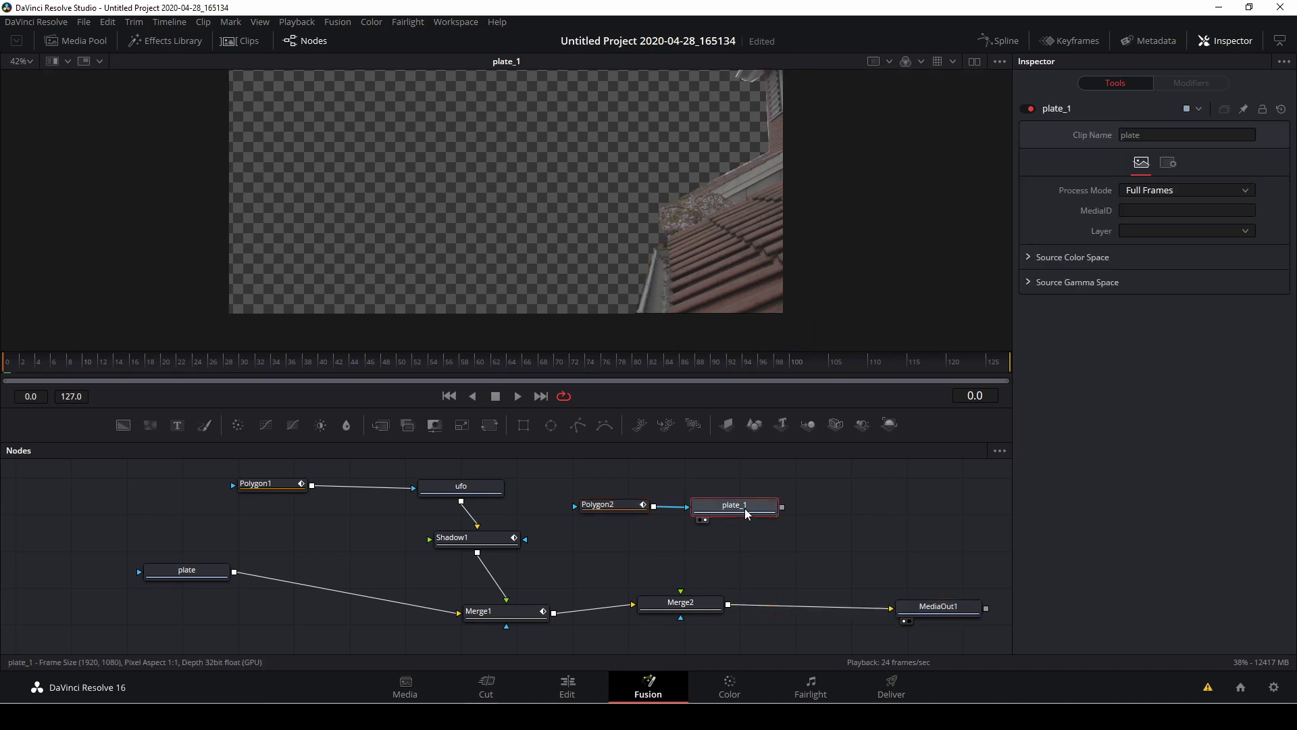
{"action": "left_click", "coordinate": [859, 533]}
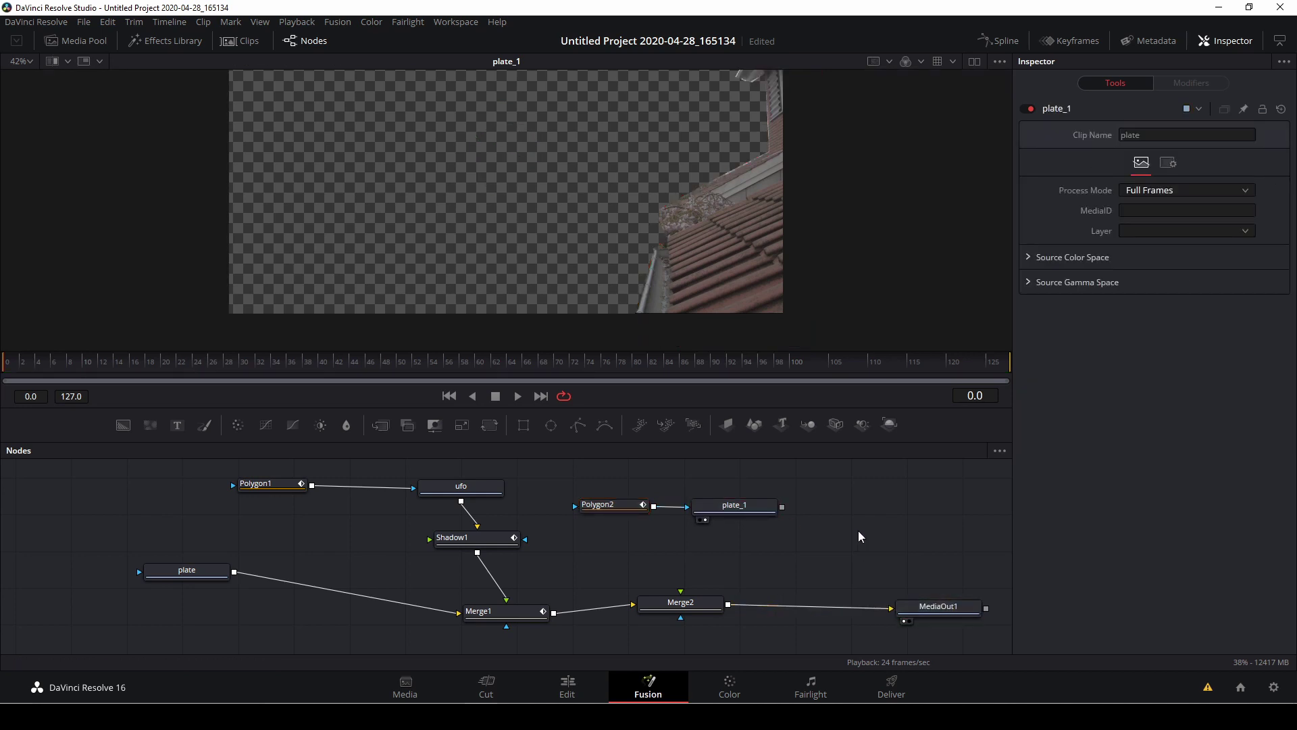
{"action": "key", "text": "ctrl+v"}
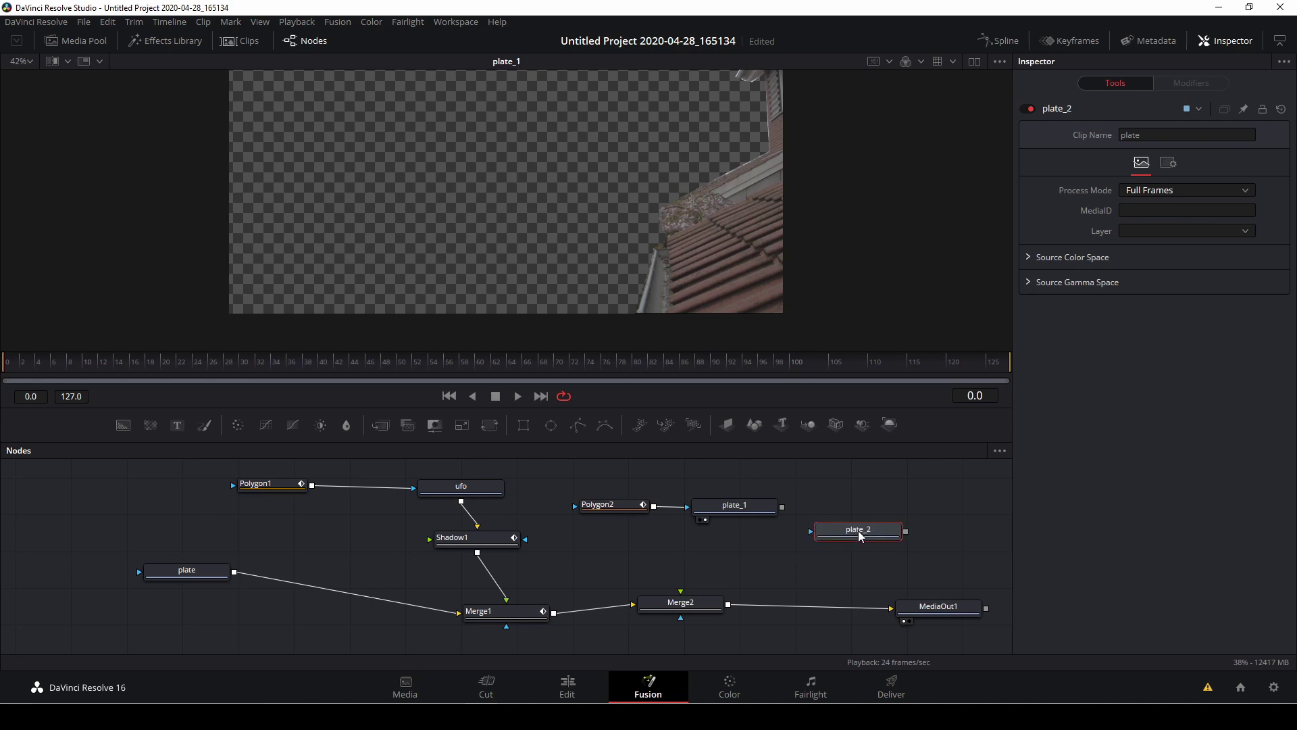
{"action": "left_click_drag", "start_coordinate": [864, 531], "coordinate": [882, 521]}
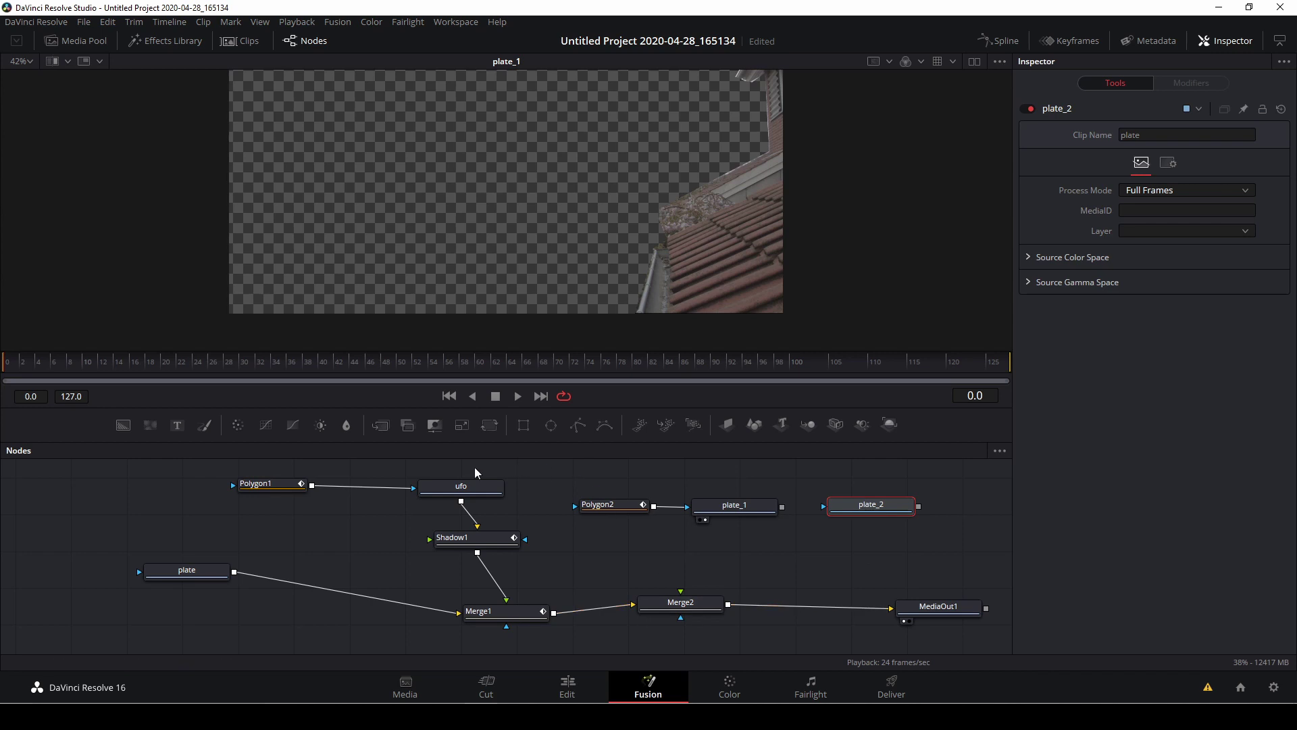
{"action": "left_click_drag", "start_coordinate": [384, 427], "coordinate": [821, 606]}
{"action": "left_click_drag", "start_coordinate": [886, 508], "coordinate": [920, 511]}
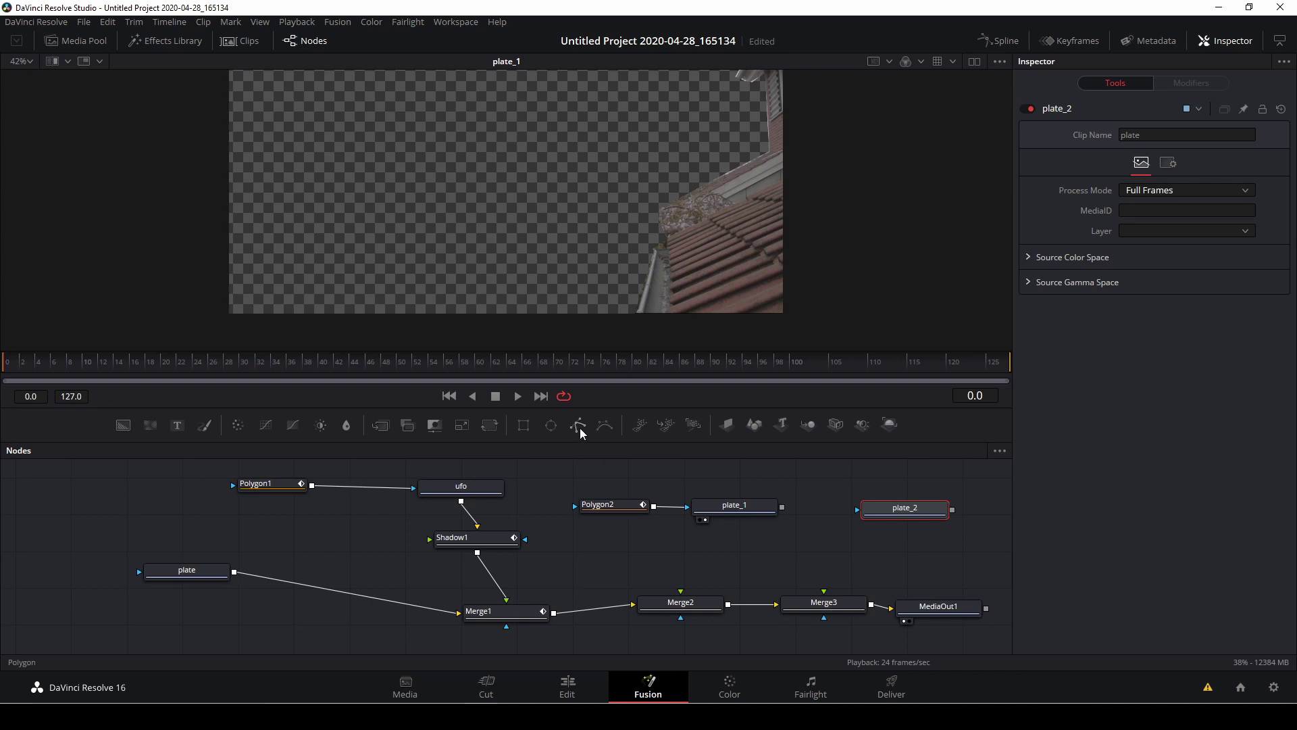
Add another Polygon mask node near plate_2 and show plate_2 in the viewer
{"action": "left_click_drag", "start_coordinate": [579, 428], "coordinate": [816, 486]}
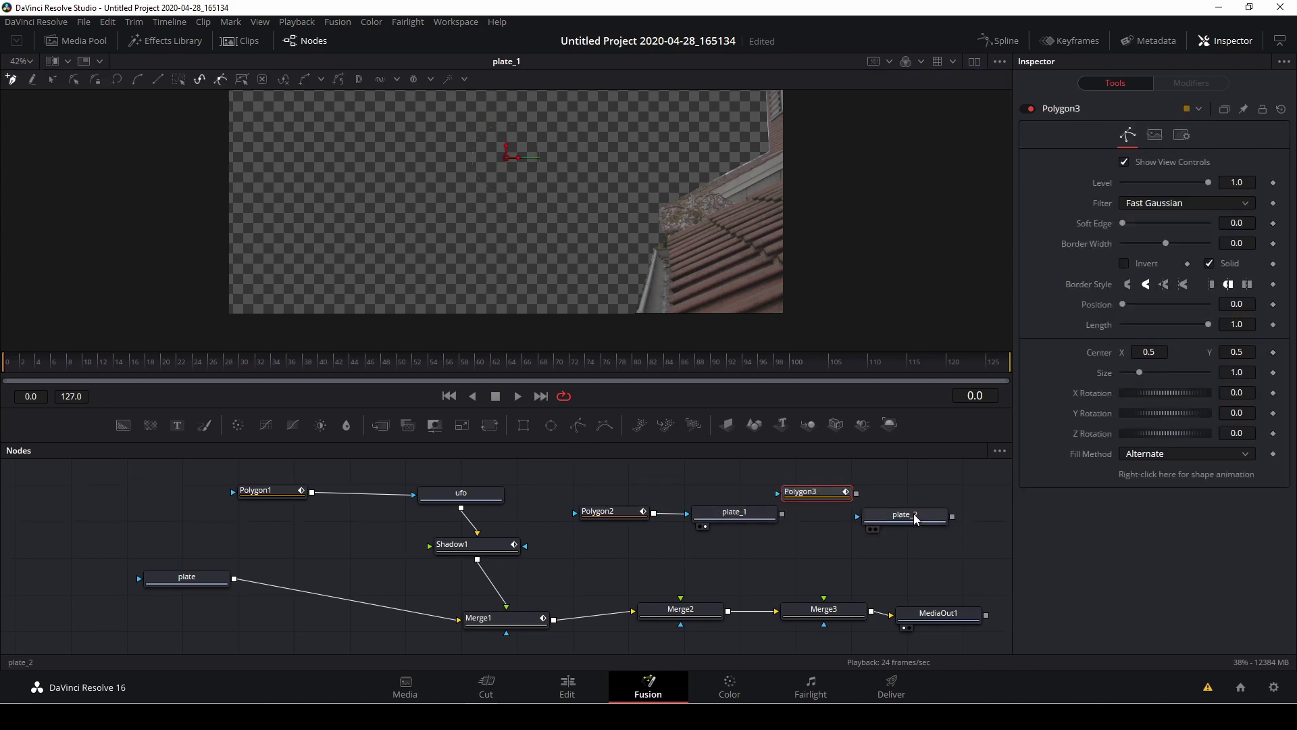
{"action": "left_click", "coordinate": [912, 511]}
{"action": "key", "text": "1"}
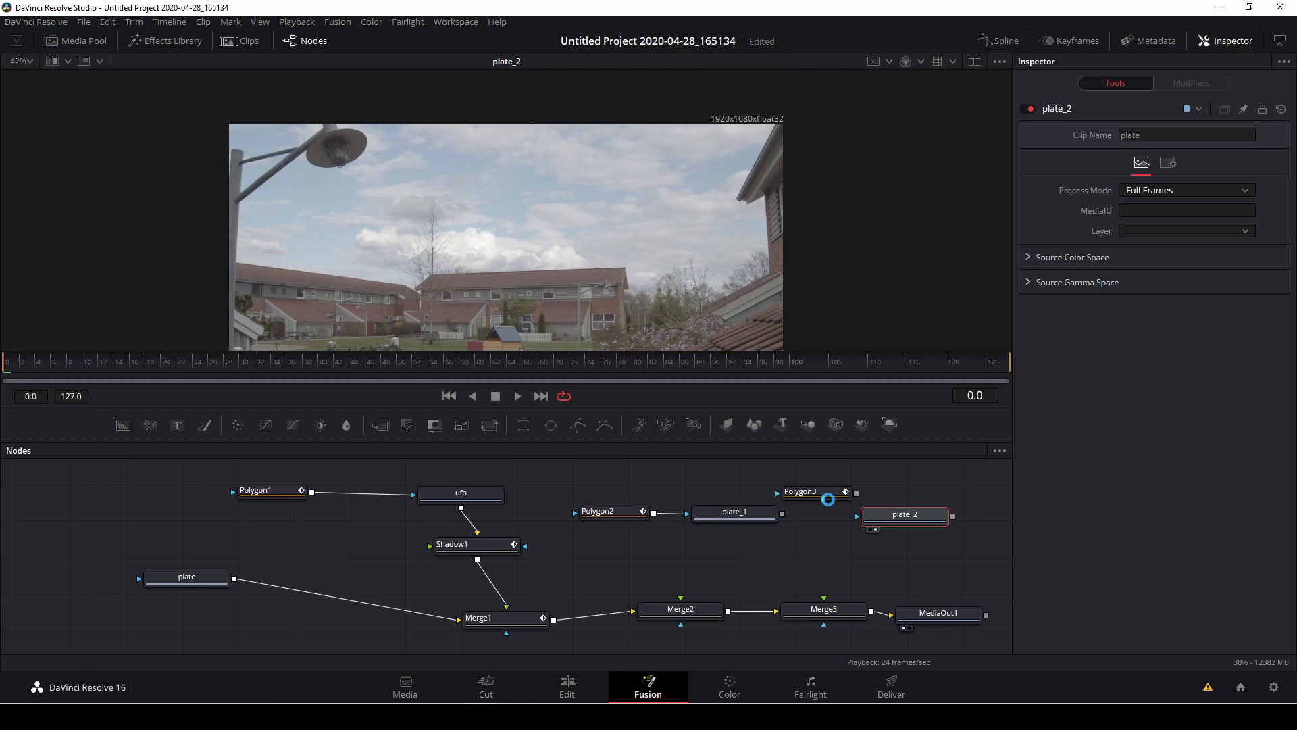
Trace the Polygon3 mask from the lamp post along the underside of the diagonal arm and around the lamp head's lower edge
{"action": "left_click", "coordinate": [804, 493]}
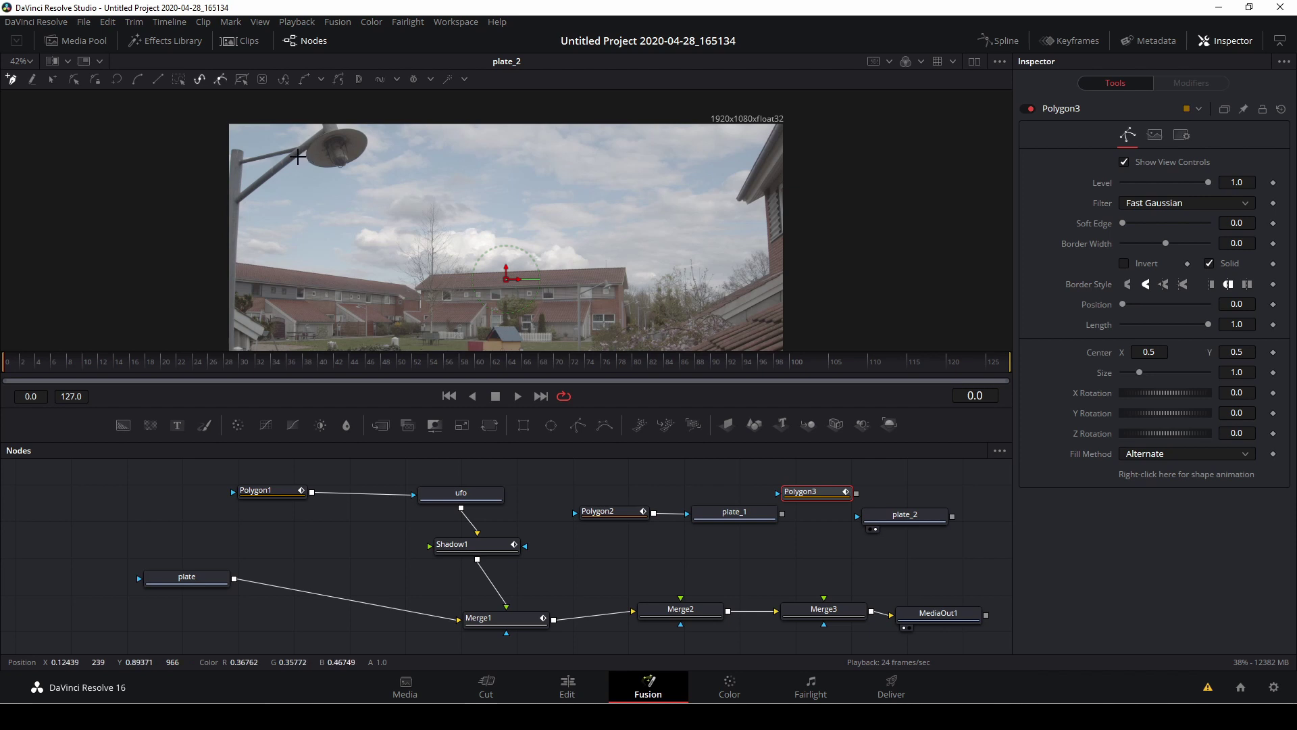
{"action": "left_click", "coordinate": [241, 202]}
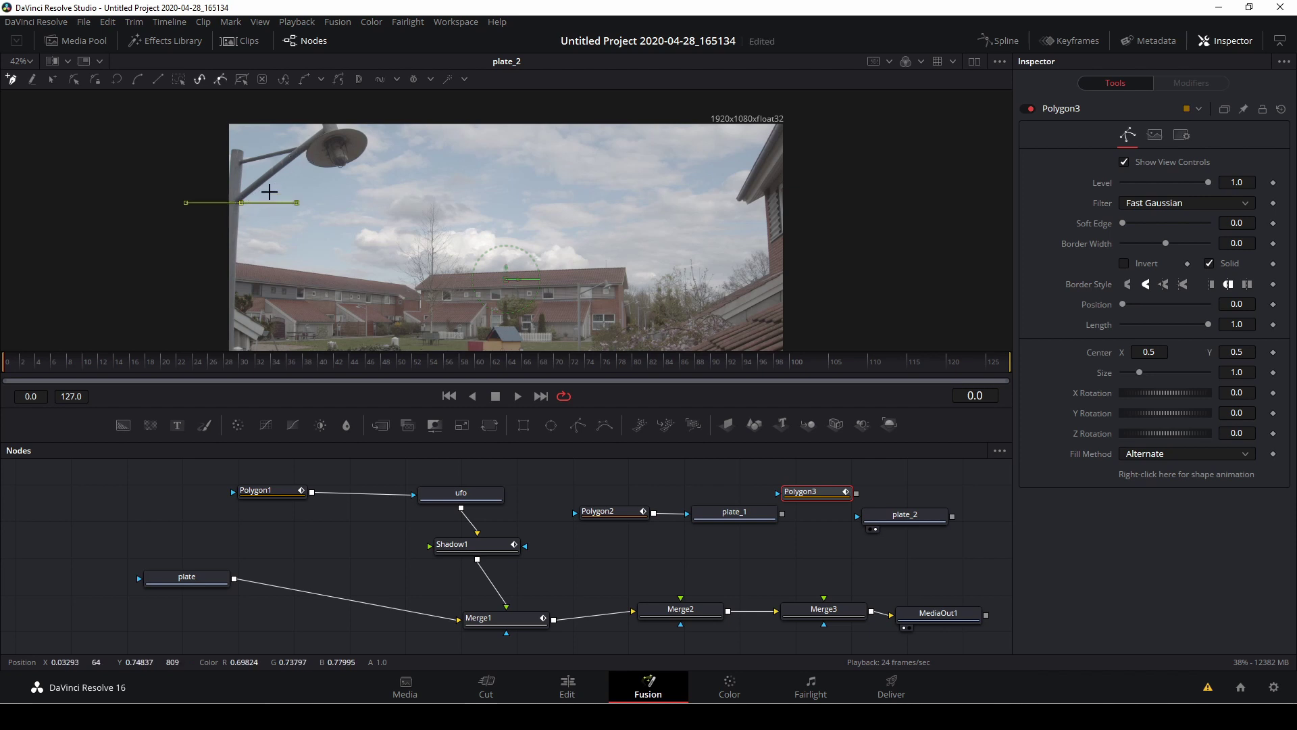
{"action": "left_click", "coordinate": [306, 150]}
{"action": "left_click", "coordinate": [306, 162]}
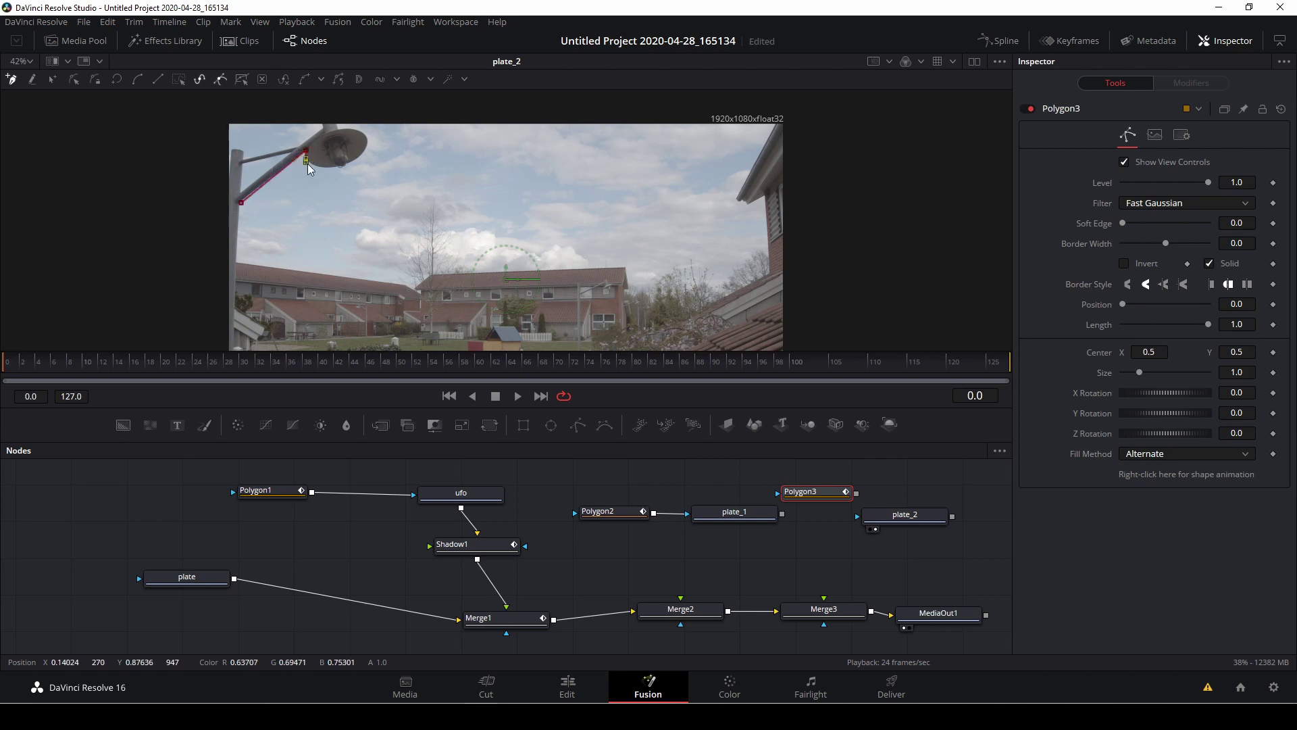
{"action": "left_click", "coordinate": [321, 168]}
{"action": "left_click", "coordinate": [343, 165]}
{"action": "left_click", "coordinate": [361, 153]}
{"action": "left_click", "coordinate": [366, 139]}
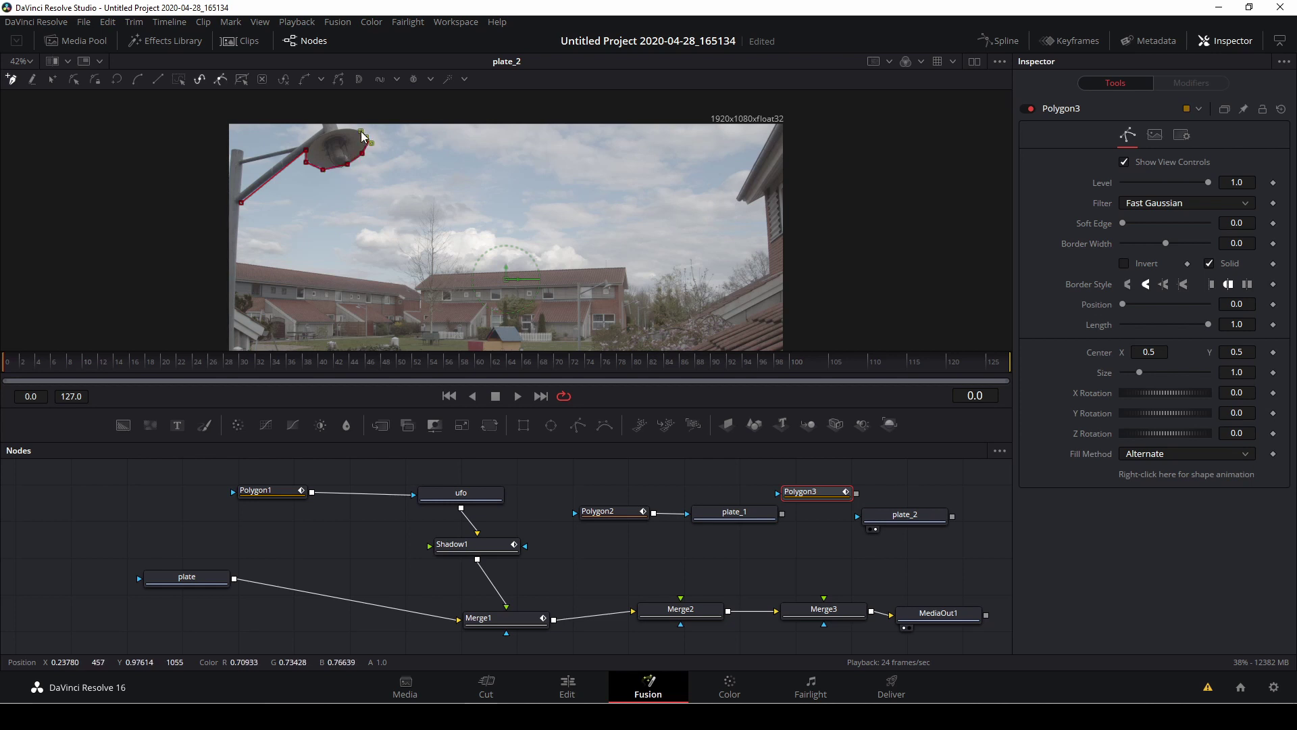
Close the Polygon3 mask over the lamp head's top, around the upper arm and post tip, and along the diagonal arm's upper side
{"action": "left_click", "coordinate": [329, 122]}
{"action": "left_click", "coordinate": [307, 139]}
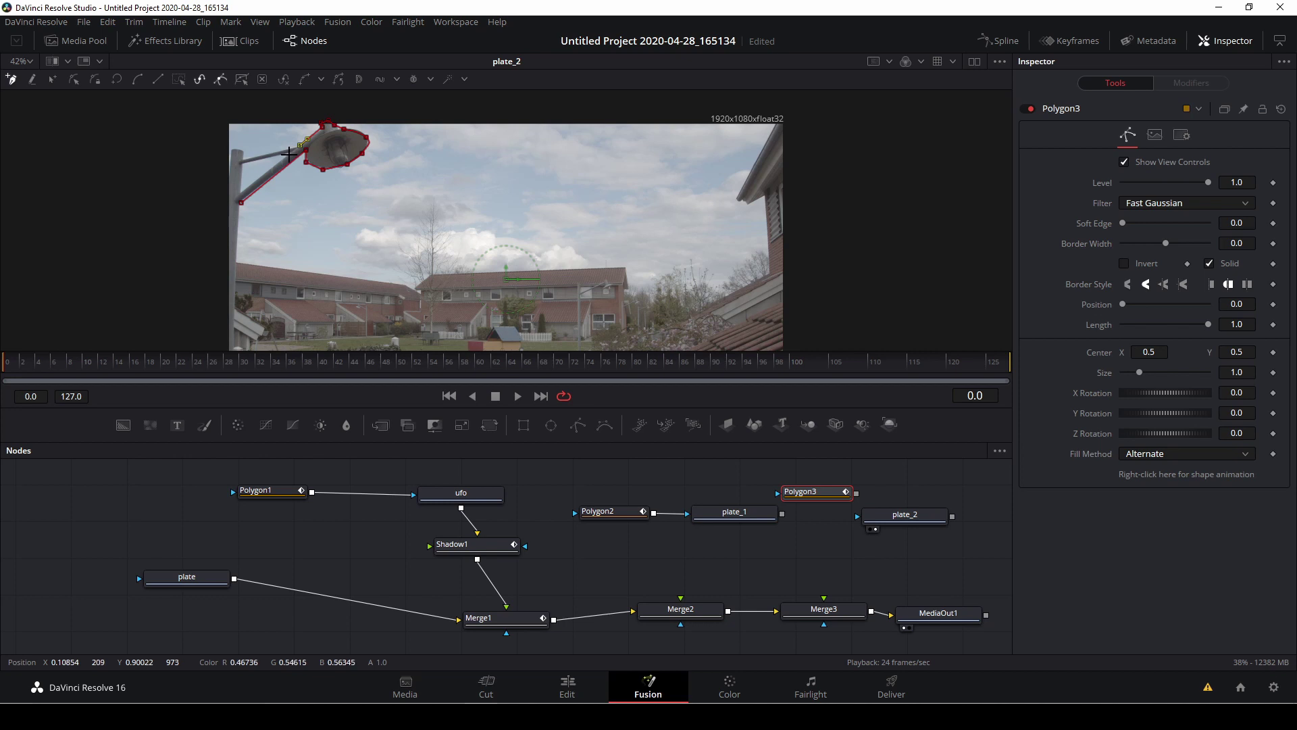
{"action": "left_click", "coordinate": [293, 146]}
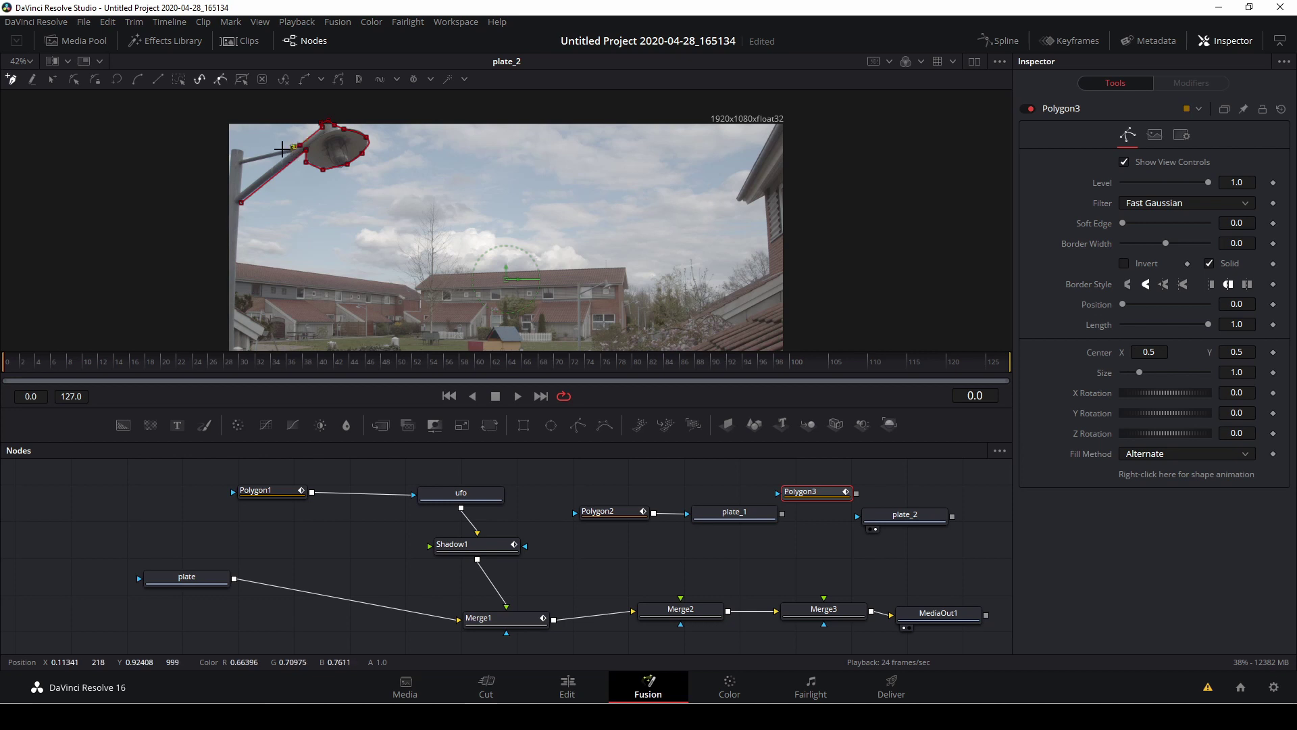
{"action": "left_click", "coordinate": [241, 154]}
{"action": "left_click", "coordinate": [234, 150]}
{"action": "left_click", "coordinate": [232, 166]}
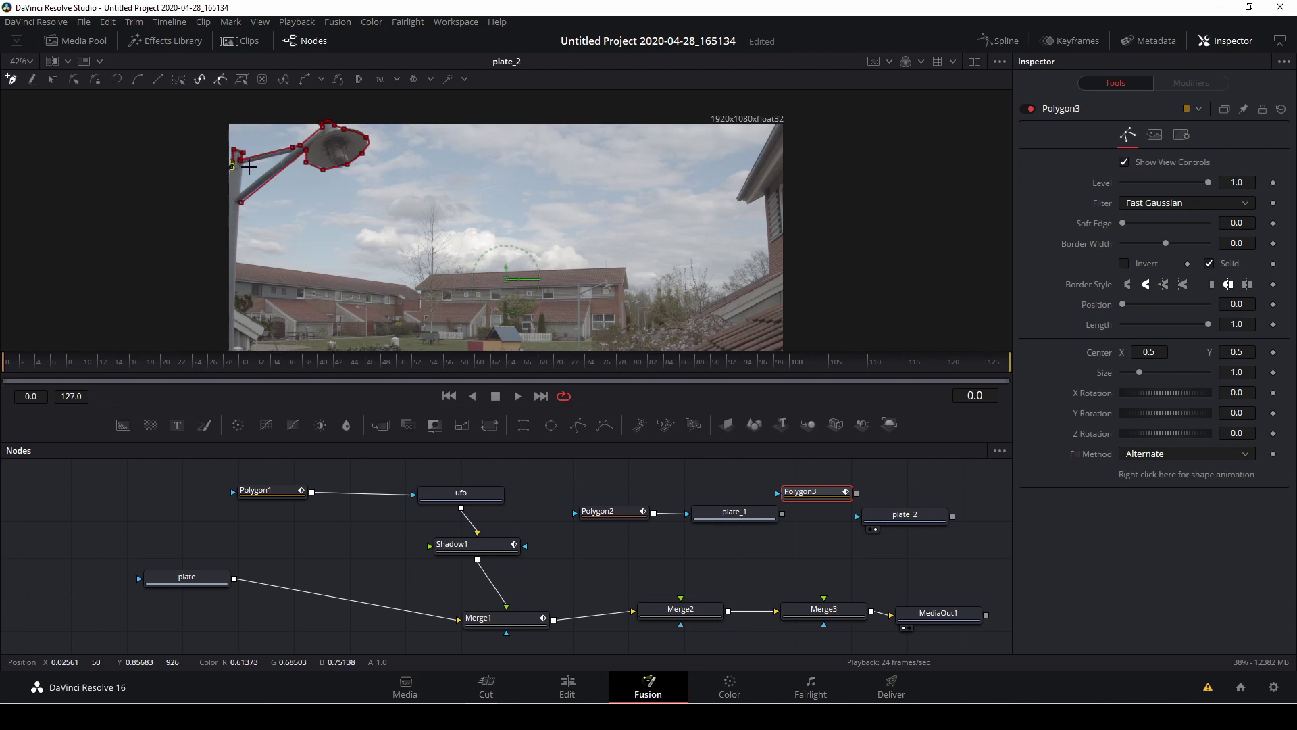
{"action": "left_click", "coordinate": [287, 154]}
{"action": "left_click", "coordinate": [239, 191]}
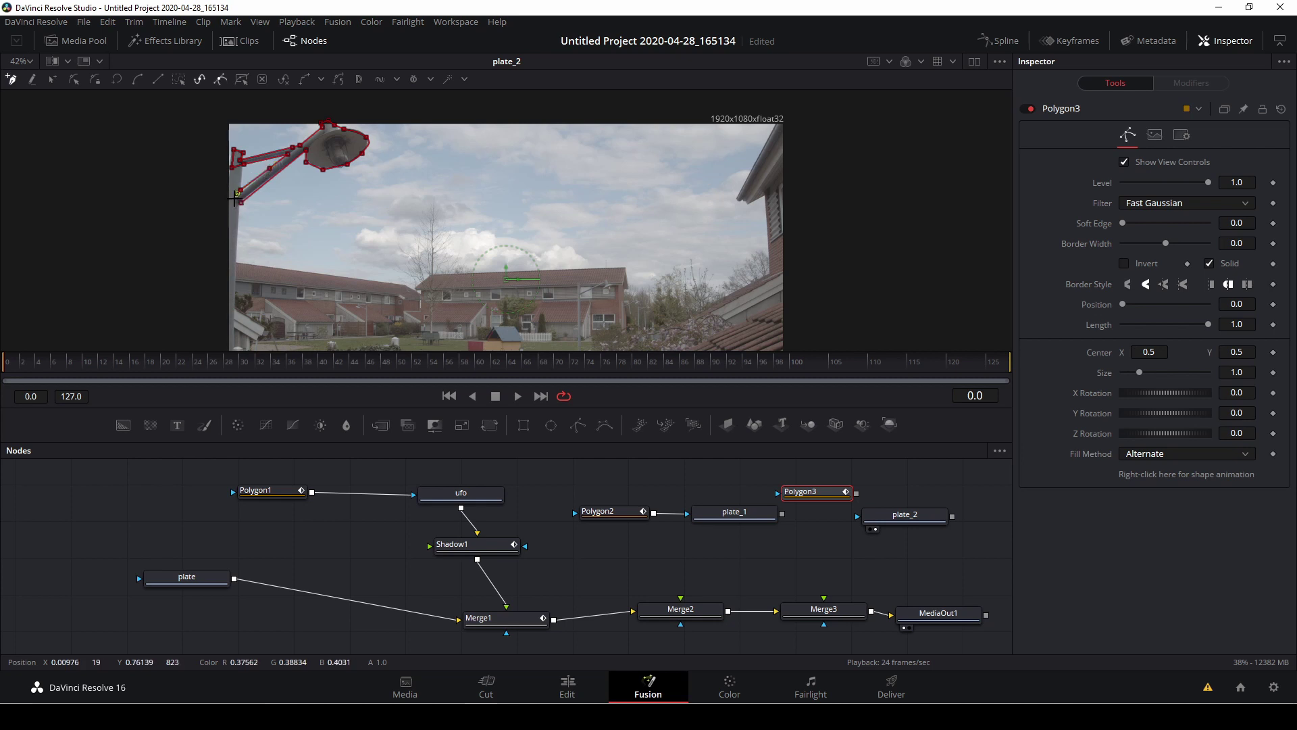
{"action": "left_click", "coordinate": [239, 202]}
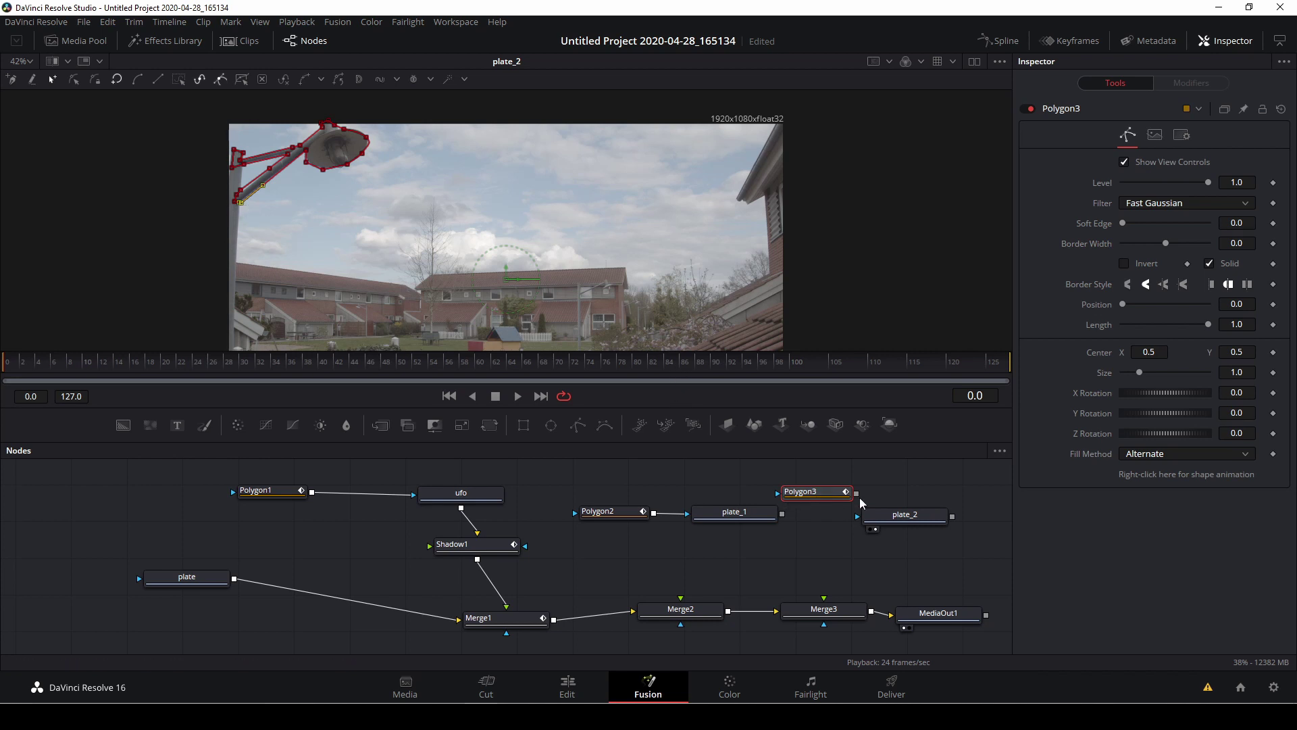
Connect Polygon3 to plate_2 as its mask, and connect plate_2 to Merge3 and plate_1 to Merge2 as foreground inputs
{"action": "left_click_drag", "start_coordinate": [856, 493], "coordinate": [858, 519]}
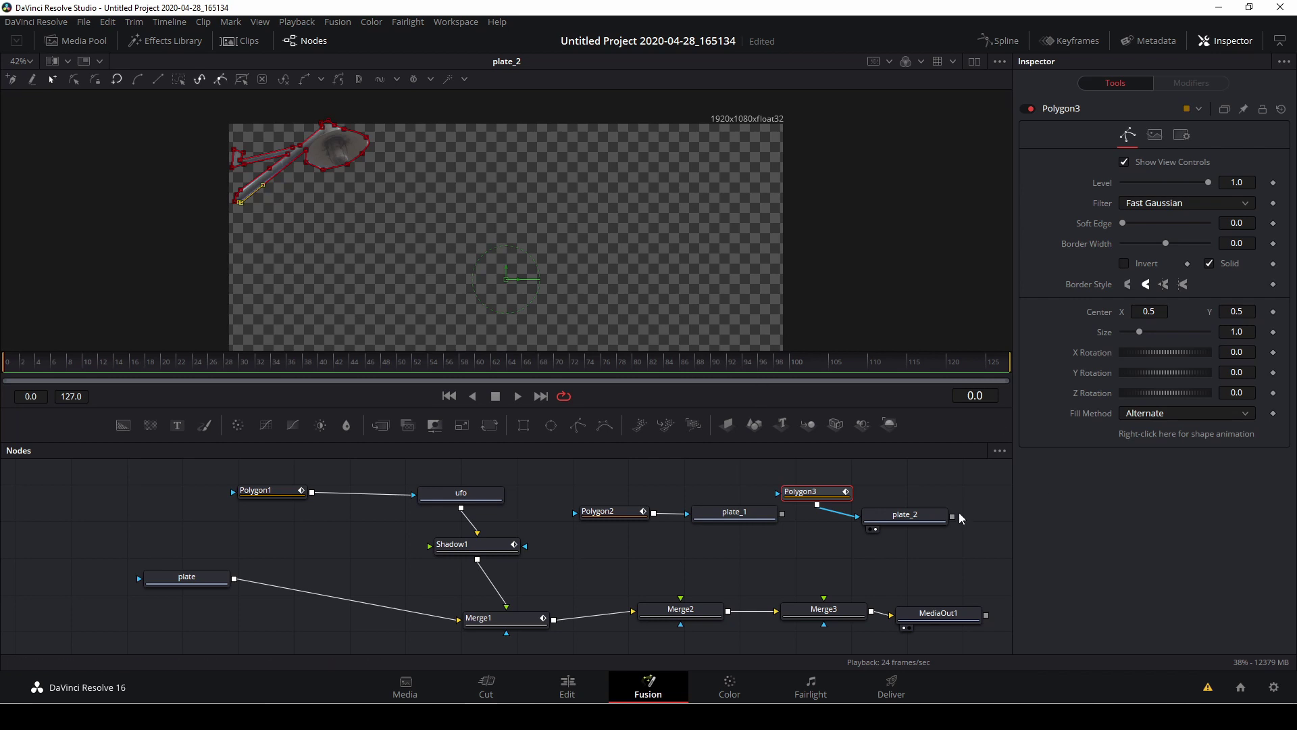
{"action": "left_click_drag", "start_coordinate": [953, 516], "coordinate": [851, 614]}
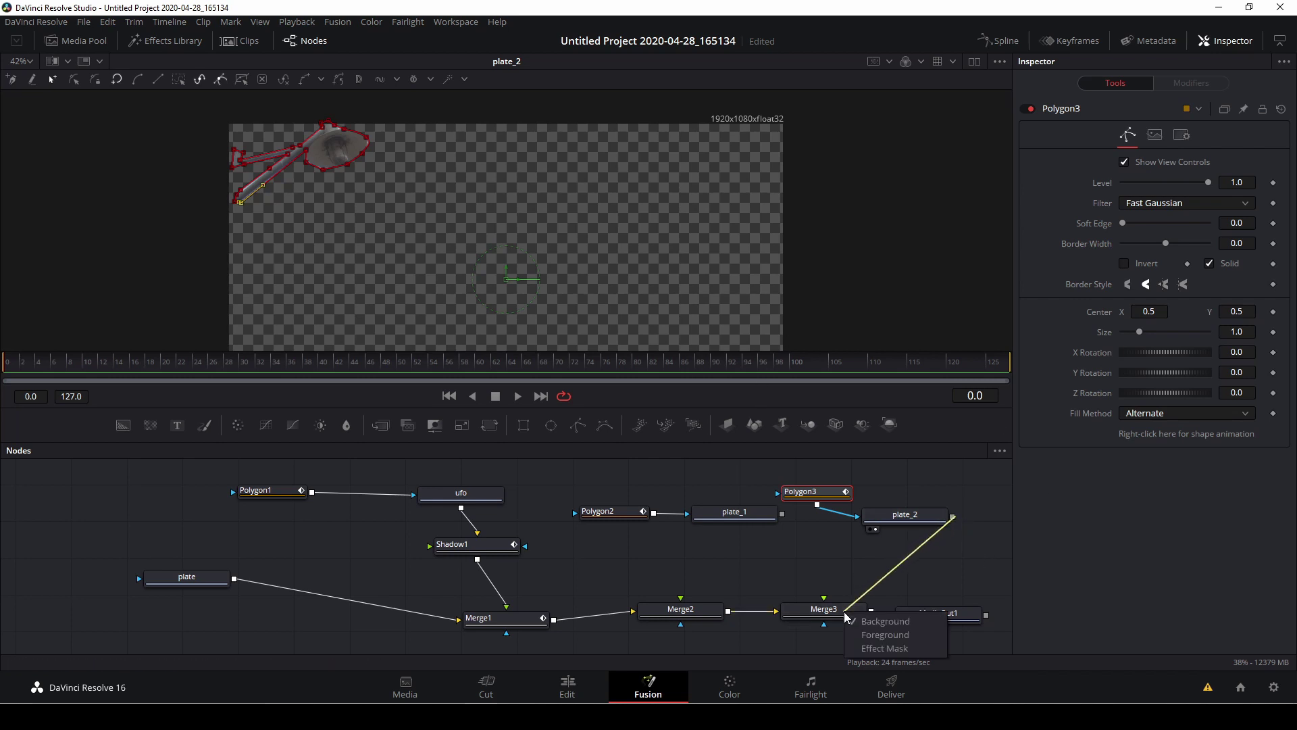
{"action": "left_click", "coordinate": [874, 635]}
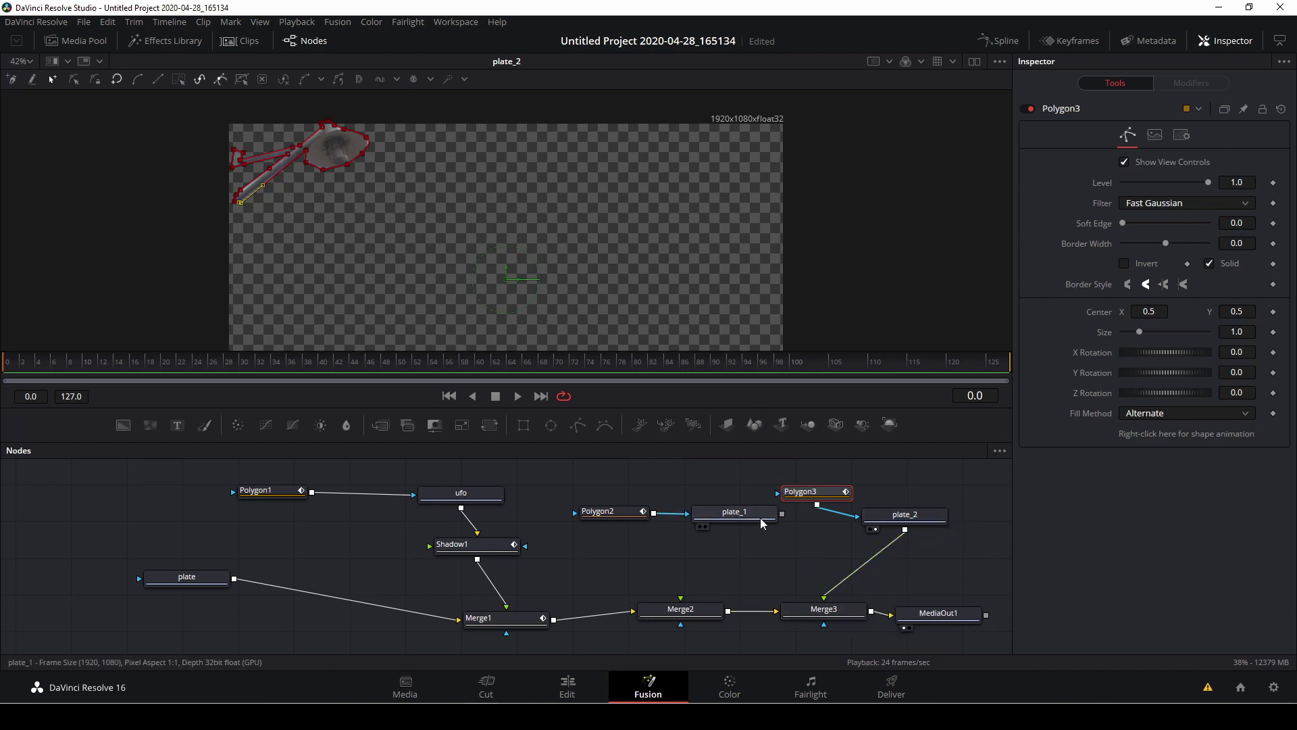
{"action": "left_click_drag", "start_coordinate": [782, 513], "coordinate": [690, 606]}
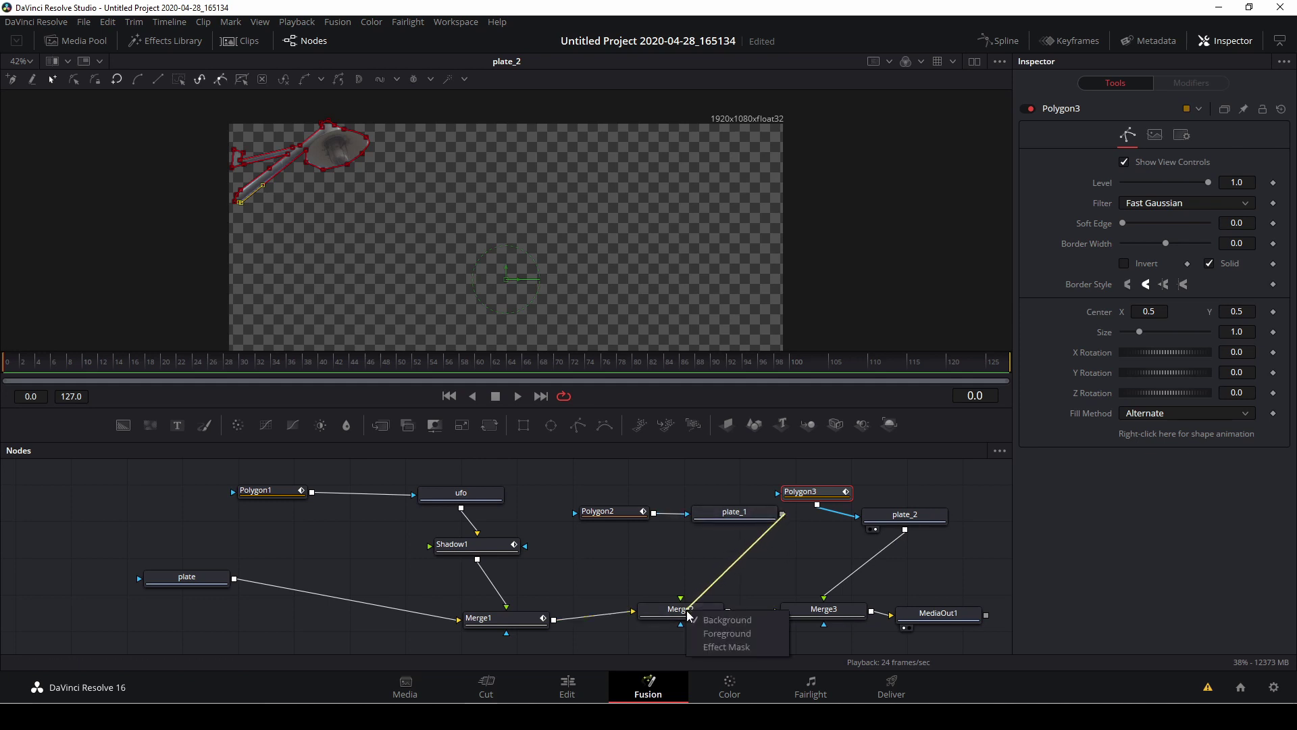
{"action": "left_click", "coordinate": [716, 632]}
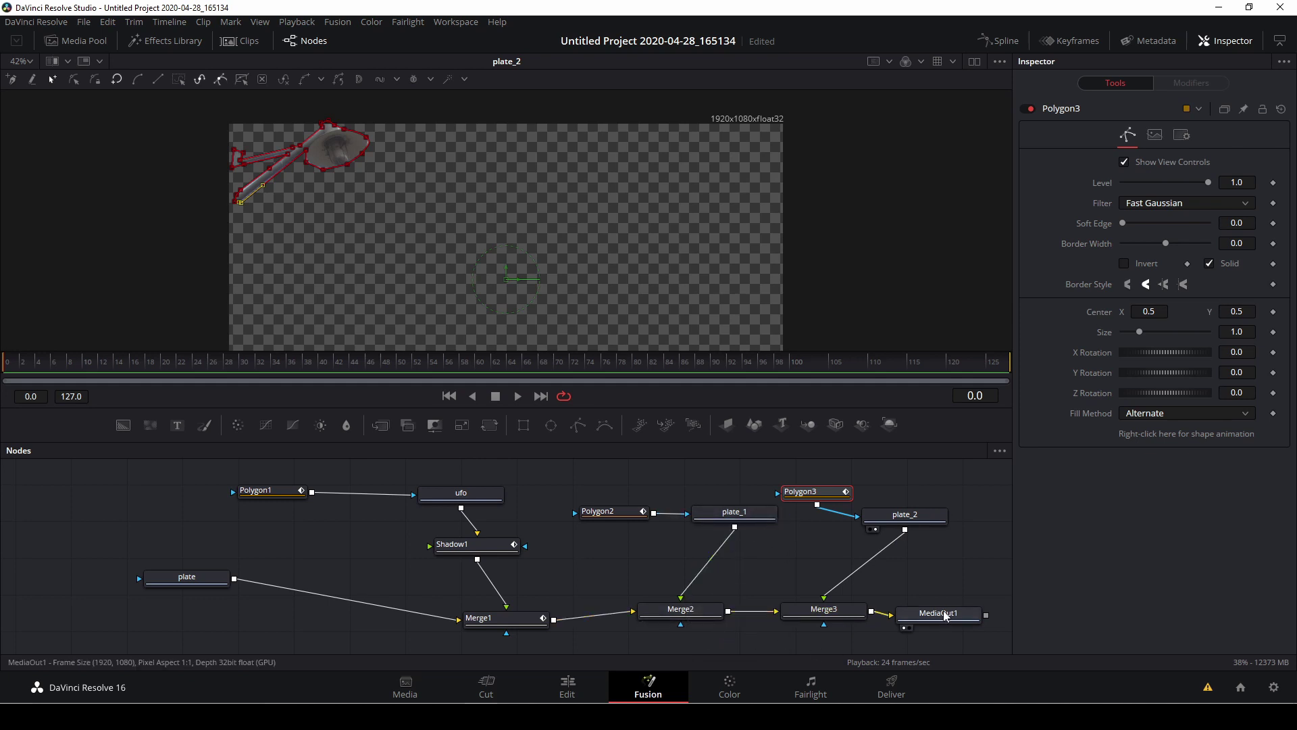
Show MediaOut1 in the viewer and play the UFO composite from the start of the timeline on the Edit page
{"action": "left_click_drag", "start_coordinate": [954, 616], "coordinate": [869, 225]}
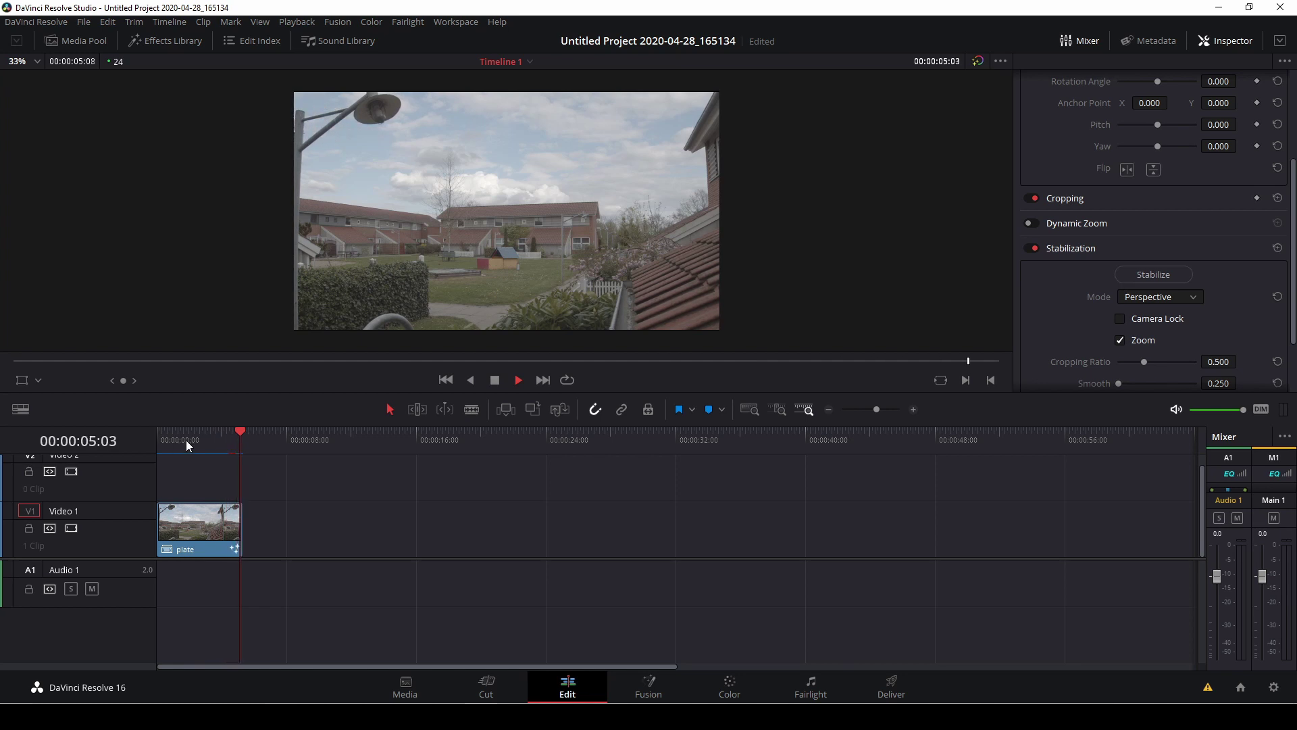
{"action": "left_click_drag", "start_coordinate": [181, 442], "coordinate": [120, 439]}
{"action": "key", "text": "space"}
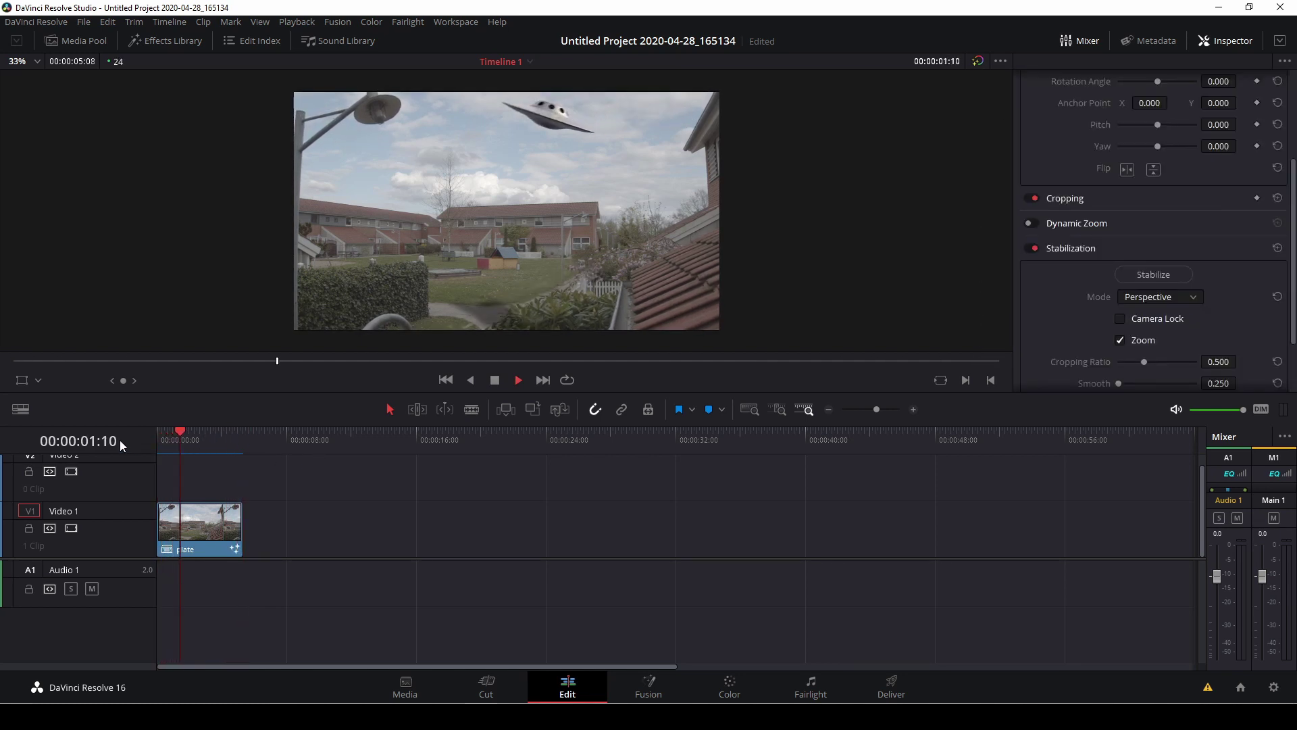
Switch to the Color page and set the composite clip's contrast to 1.176 and saturation to 67.20
{"action": "key", "text": "shift+6"}
{"action": "scroll", "coordinate": [213, 201], "scroll_direction": "down", "scroll_amount": 2}
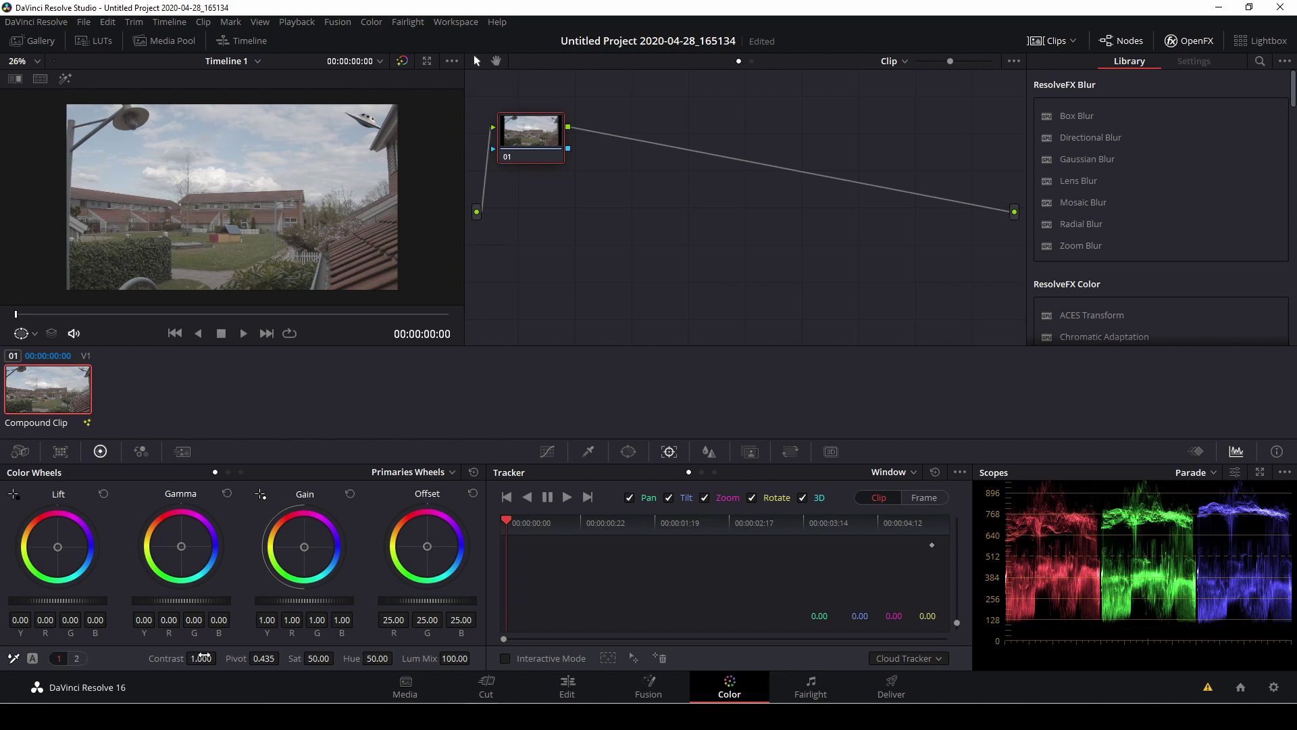
{"action": "left_click_drag", "start_coordinate": [201, 658], "coordinate": [220, 658]}
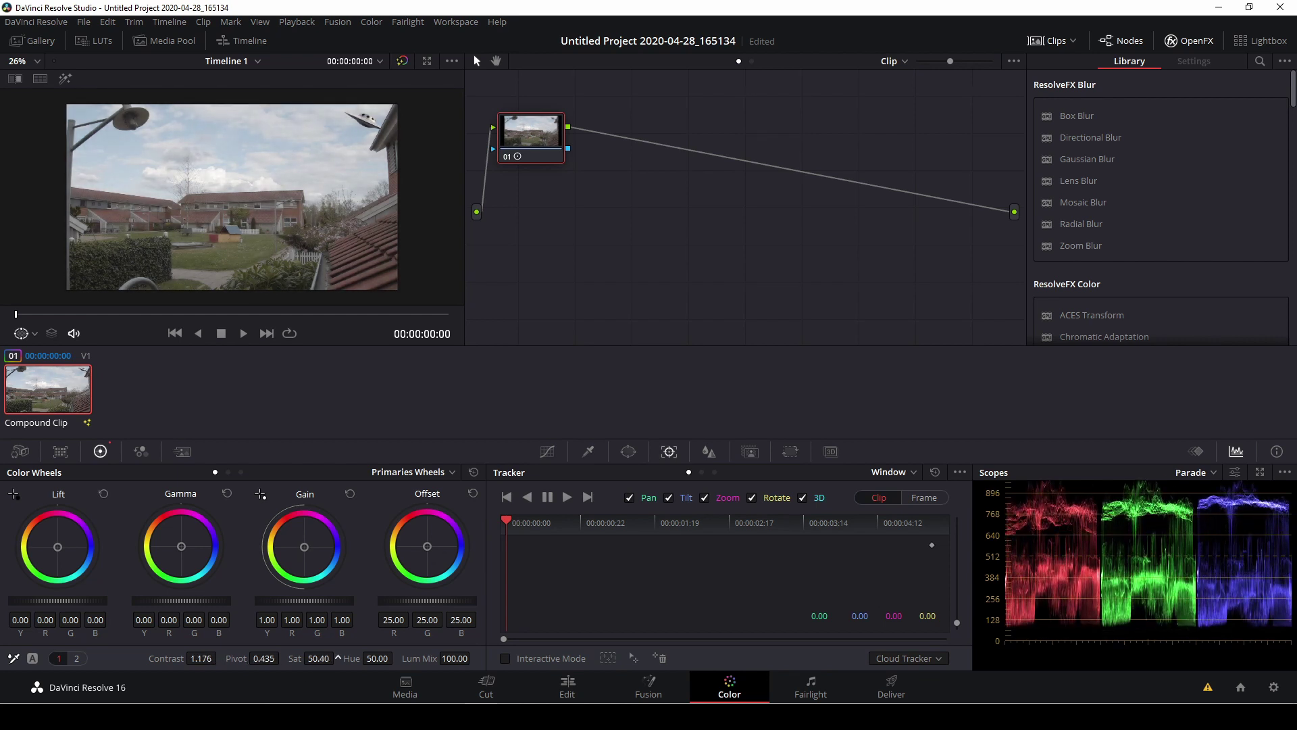
{"action": "left_click_drag", "start_coordinate": [337, 657], "coordinate": [337, 657]}
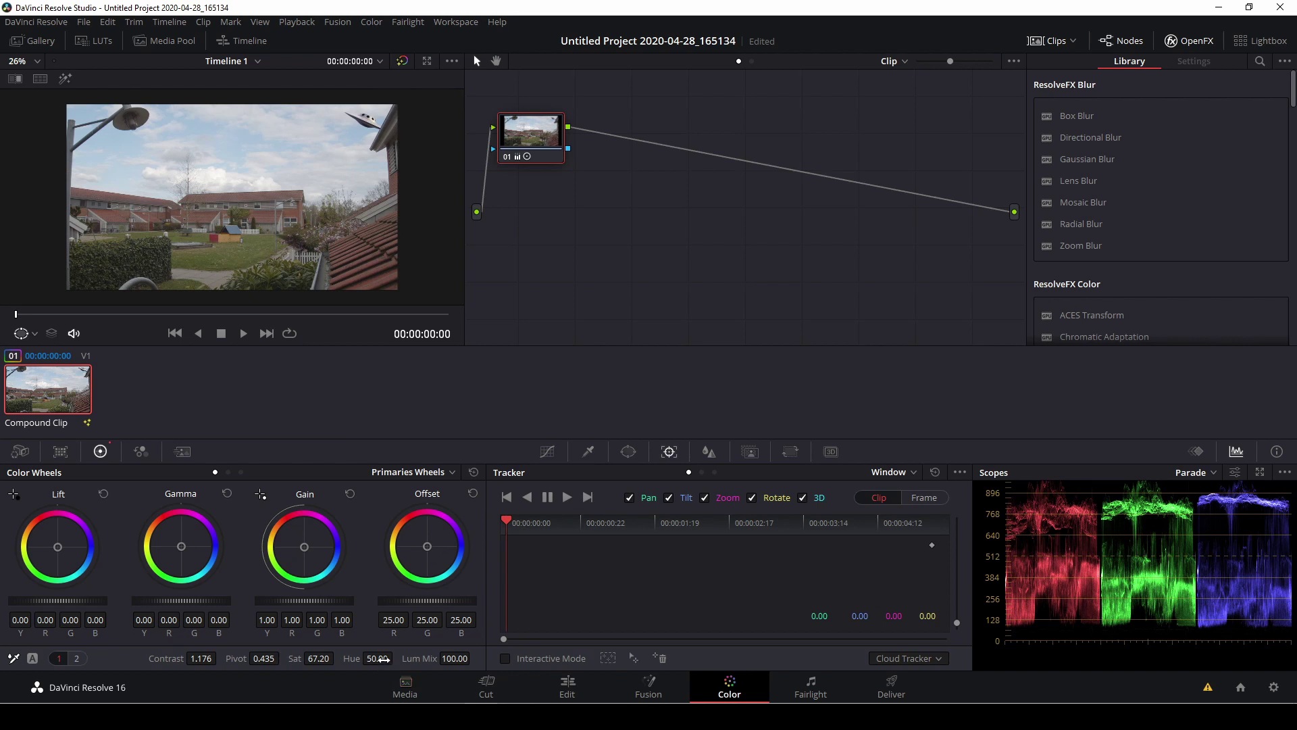
Set the composite clip's temperature to 100 and color boost to 23, and set its saturation to 39.80
{"action": "left_click", "coordinate": [76, 658]}
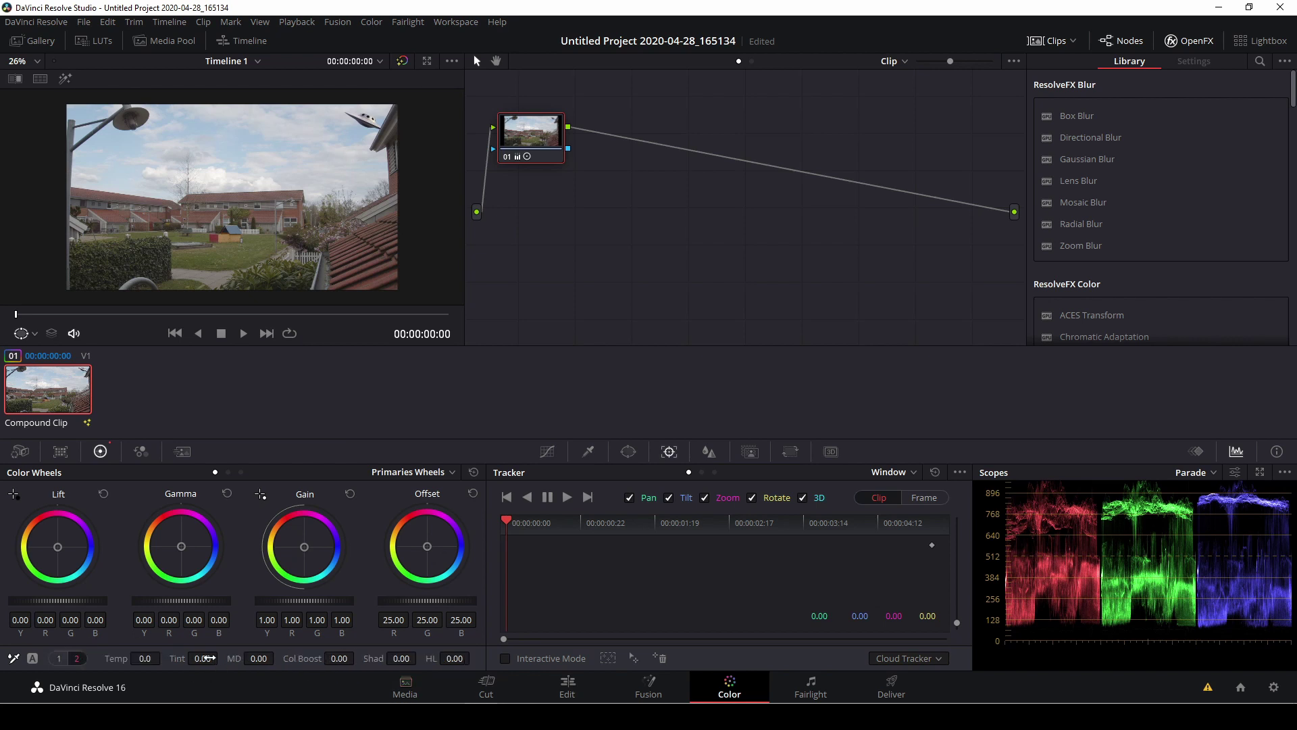
{"action": "left_click_drag", "start_coordinate": [144, 658], "coordinate": [227, 673]}
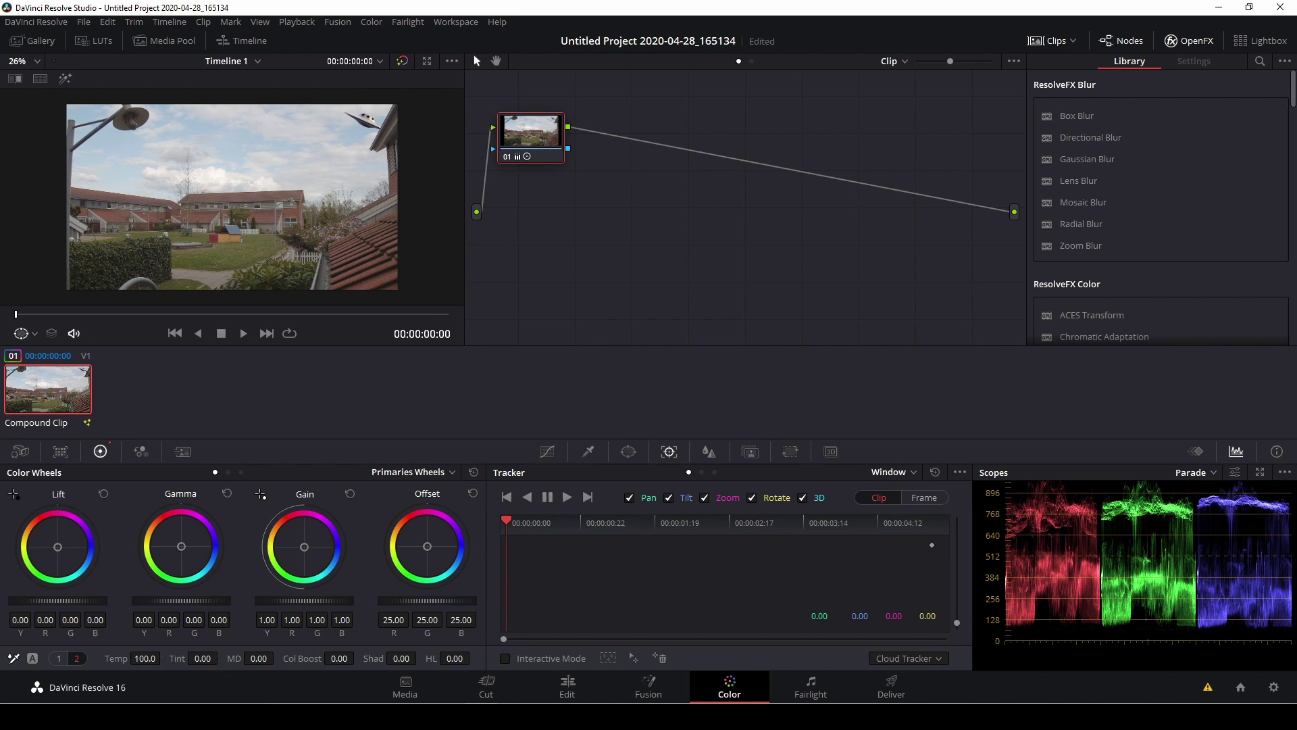
{"action": "left_click_drag", "start_coordinate": [340, 658], "coordinate": [358, 656]}
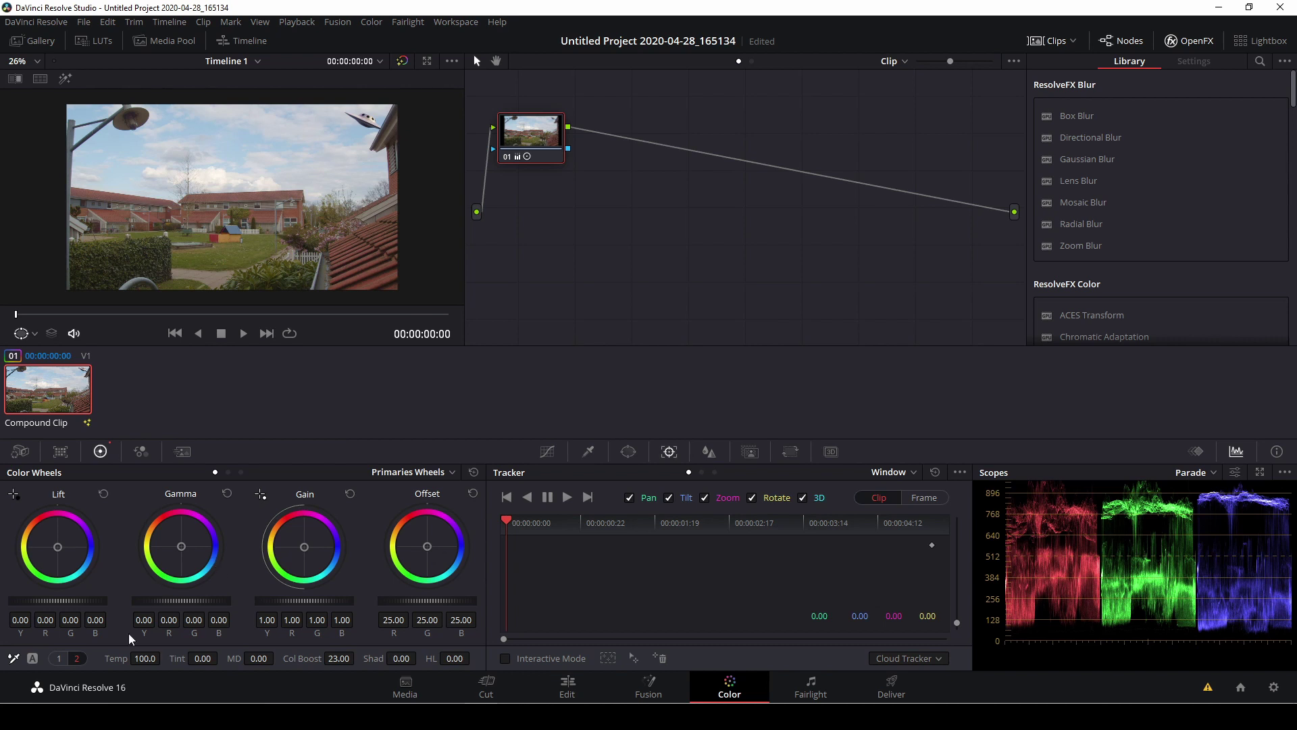
{"action": "left_click", "coordinate": [59, 658]}
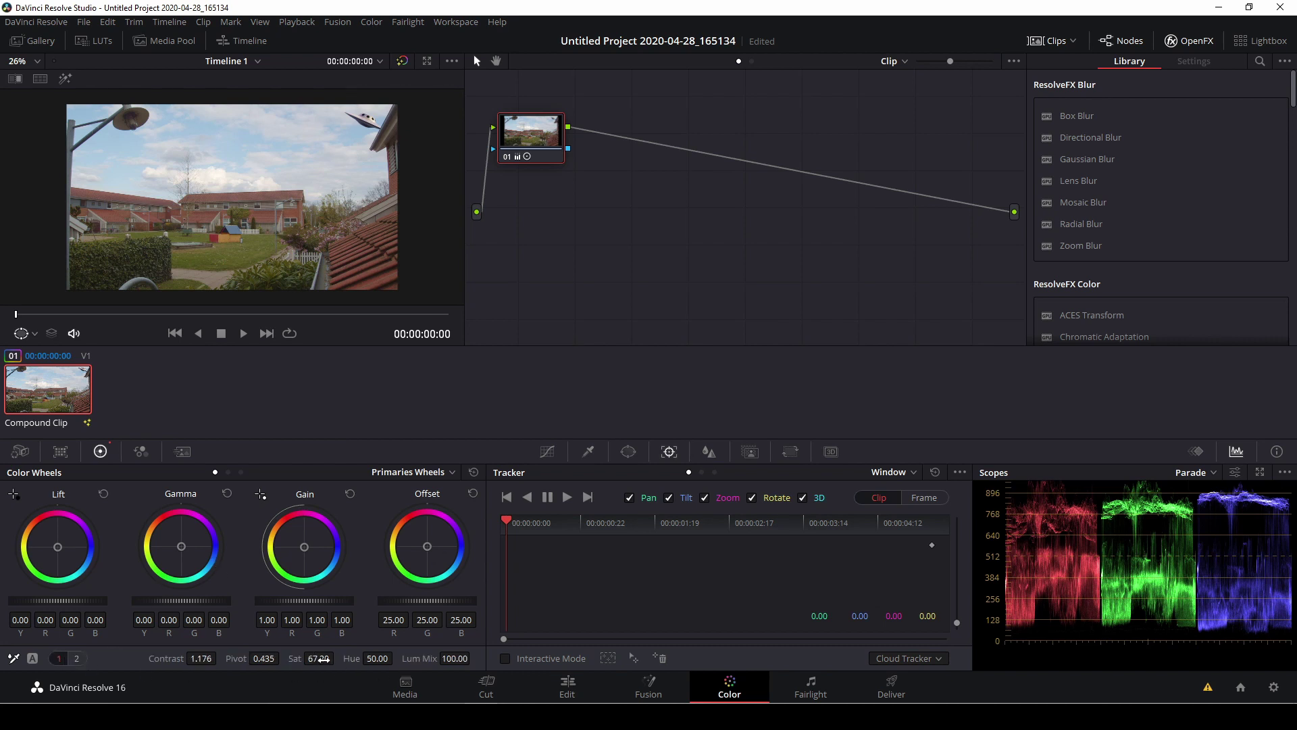
{"action": "left_click_drag", "start_coordinate": [323, 658], "coordinate": [293, 659]}
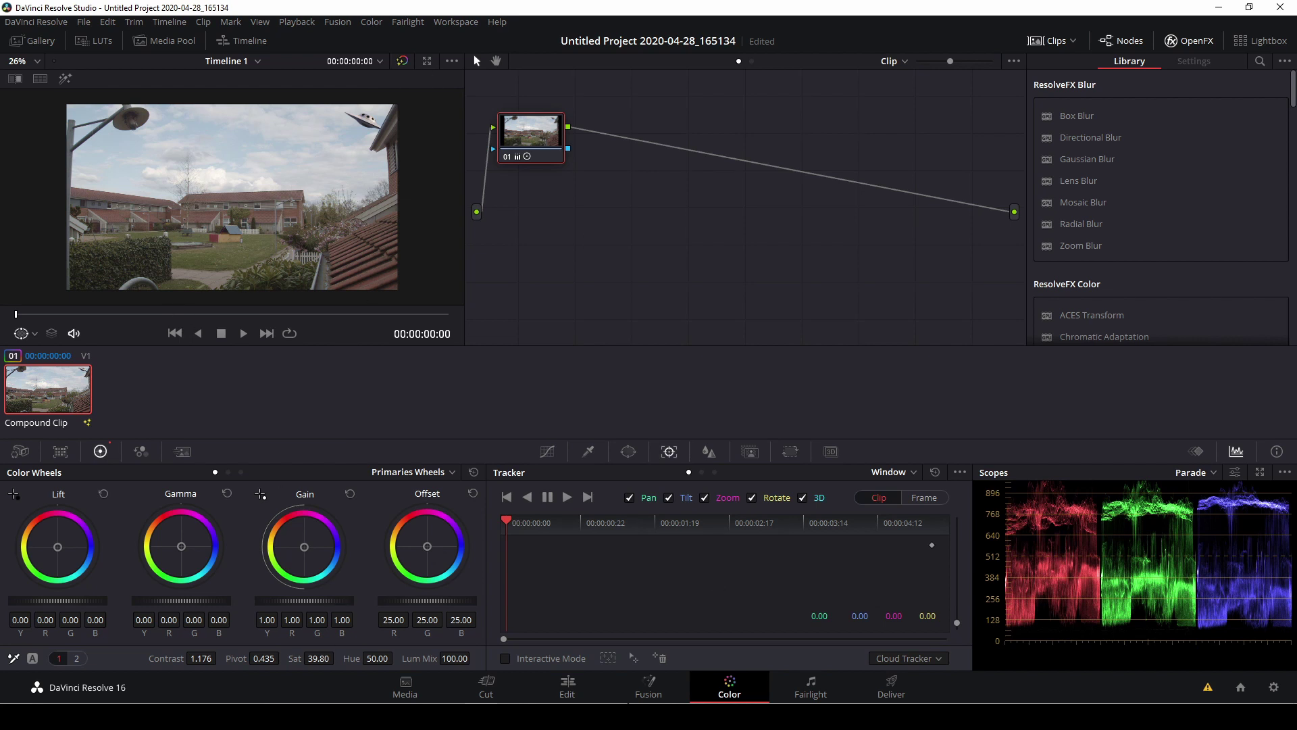
On the Edit page, place the video of a 3:02 section of vhs fx.mp4 on Video 2 at the start, above the plate clip
{"action": "left_click", "coordinate": [568, 686]}
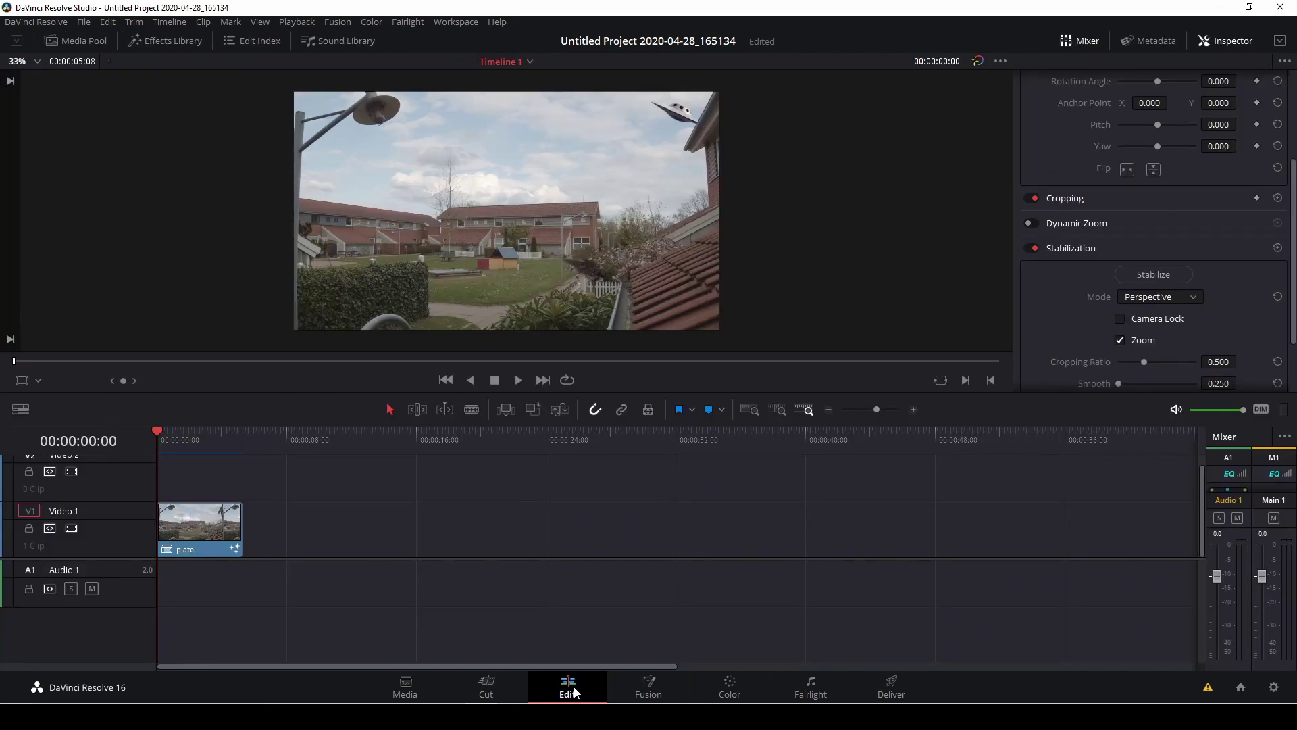
{"action": "left_click", "coordinate": [96, 41]}
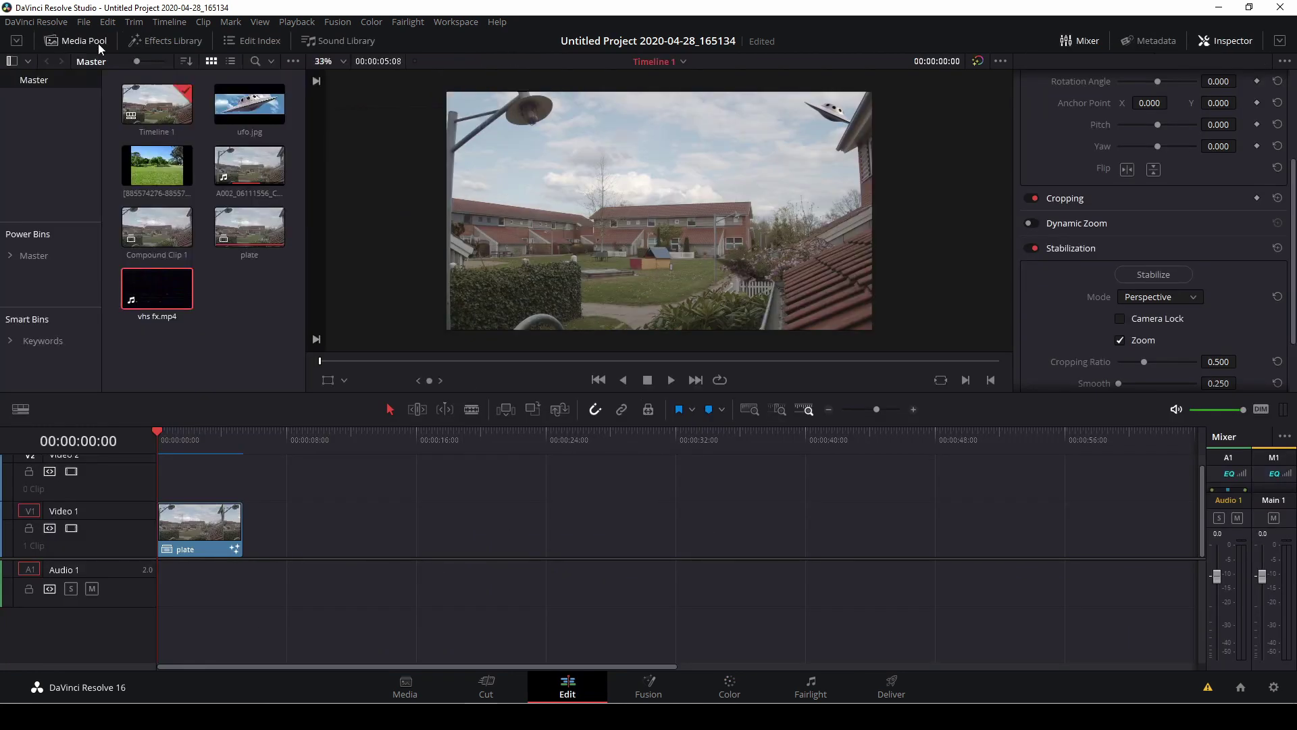
{"action": "double_click", "coordinate": [151, 294]}
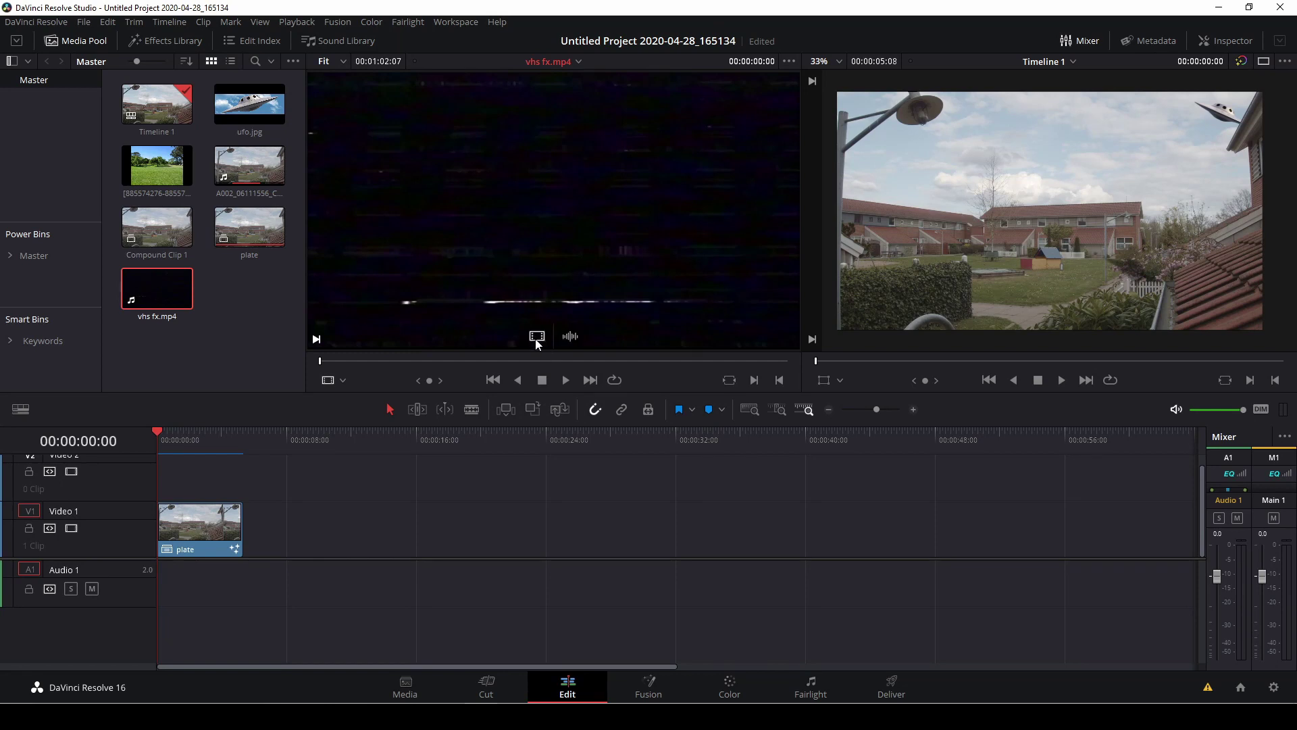
{"action": "key", "text": "space"}
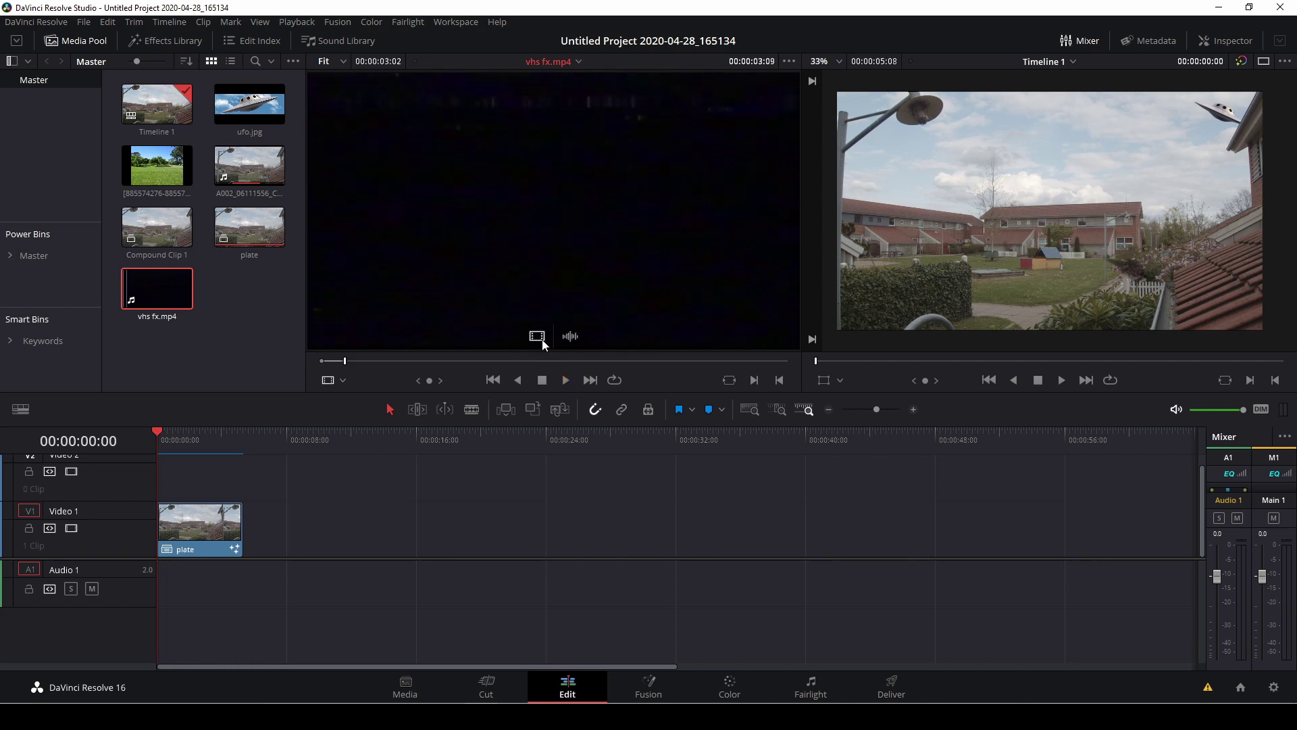
{"action": "left_click_drag", "start_coordinate": [537, 335], "coordinate": [184, 480]}
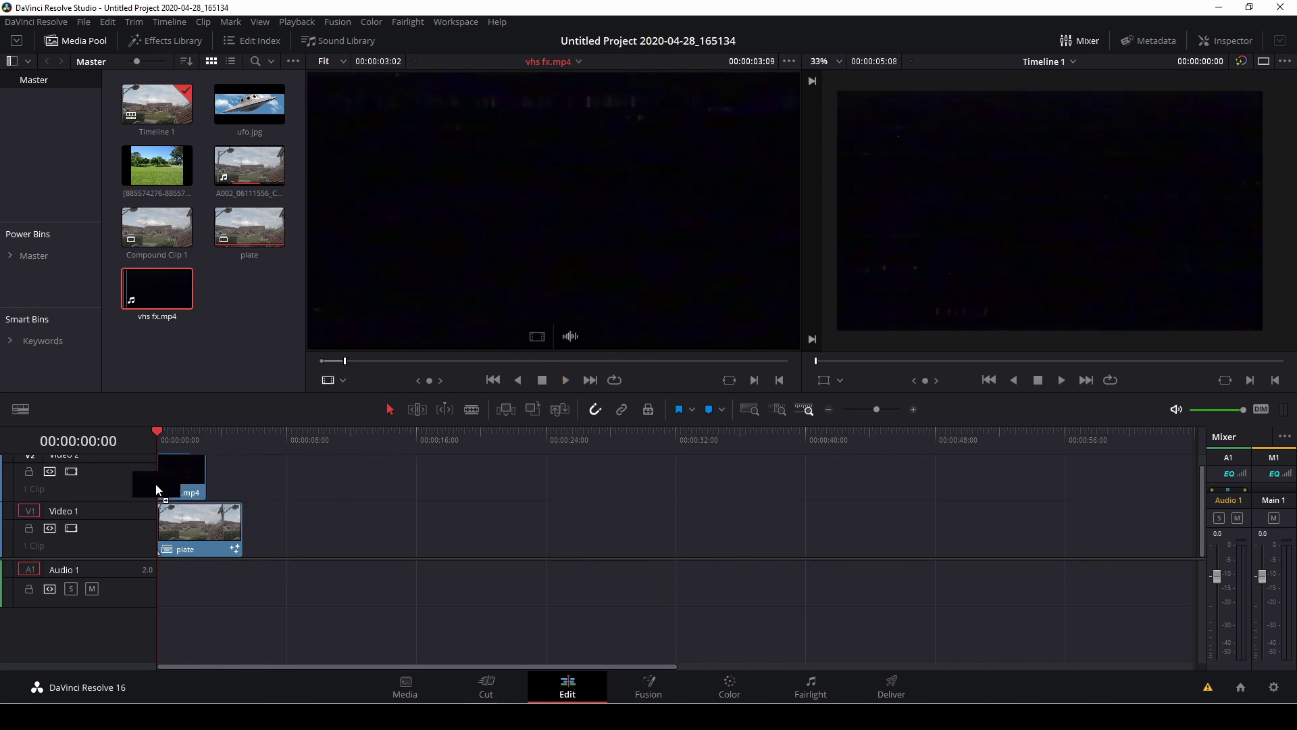
Set the composite mode of the vhs fx.mp4 clip on Video 2 to Screen
{"action": "left_click", "coordinate": [1221, 39]}
{"action": "scroll", "coordinate": [1174, 148], "scroll_direction": "up", "scroll_amount": 3}
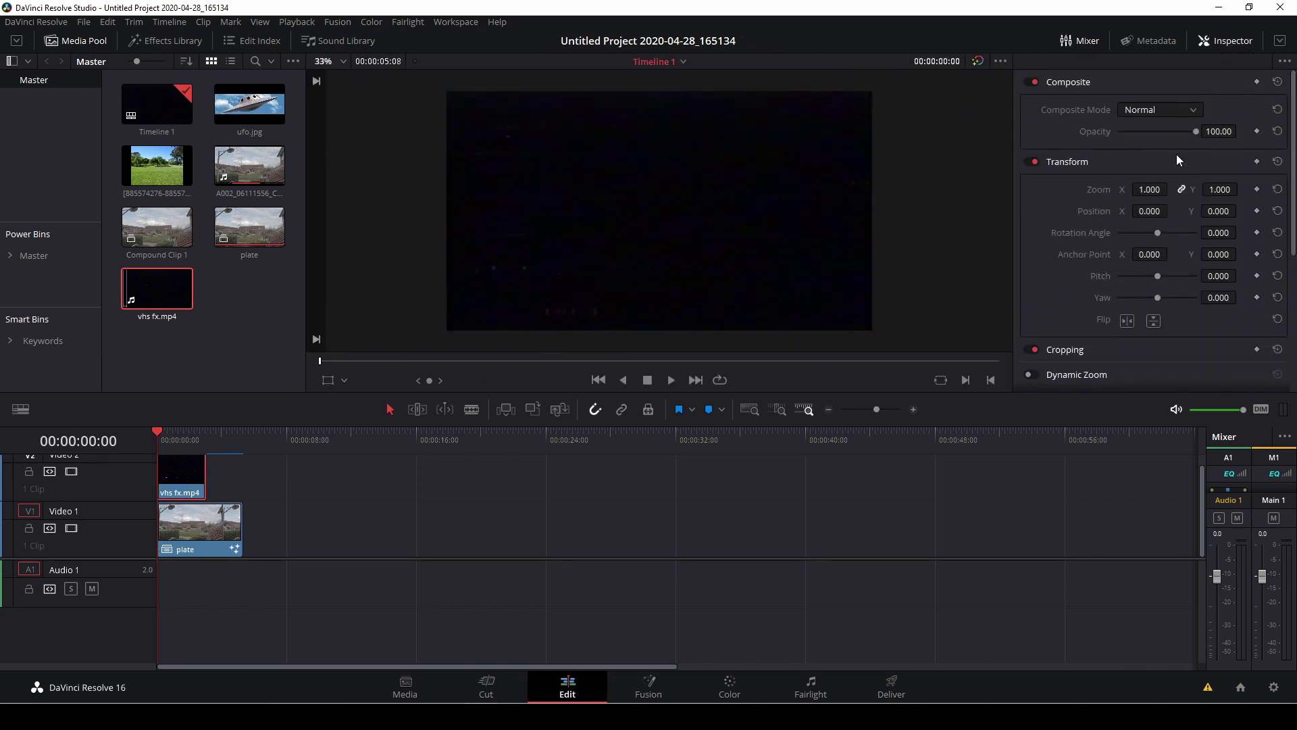
{"action": "left_click", "coordinate": [1192, 111]}
{"action": "scroll", "coordinate": [1155, 234], "scroll_direction": "down", "scroll_amount": 3}
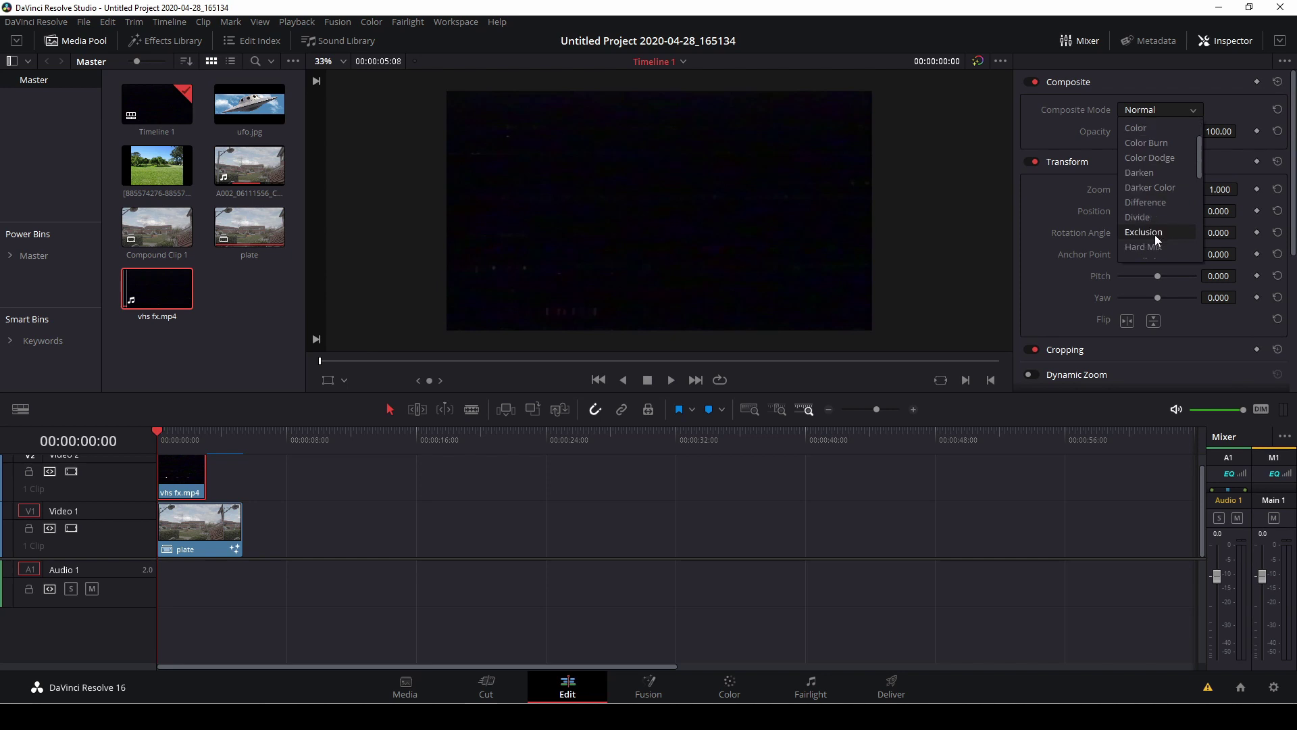
{"action": "scroll", "coordinate": [1153, 237], "scroll_direction": "down", "scroll_amount": 3}
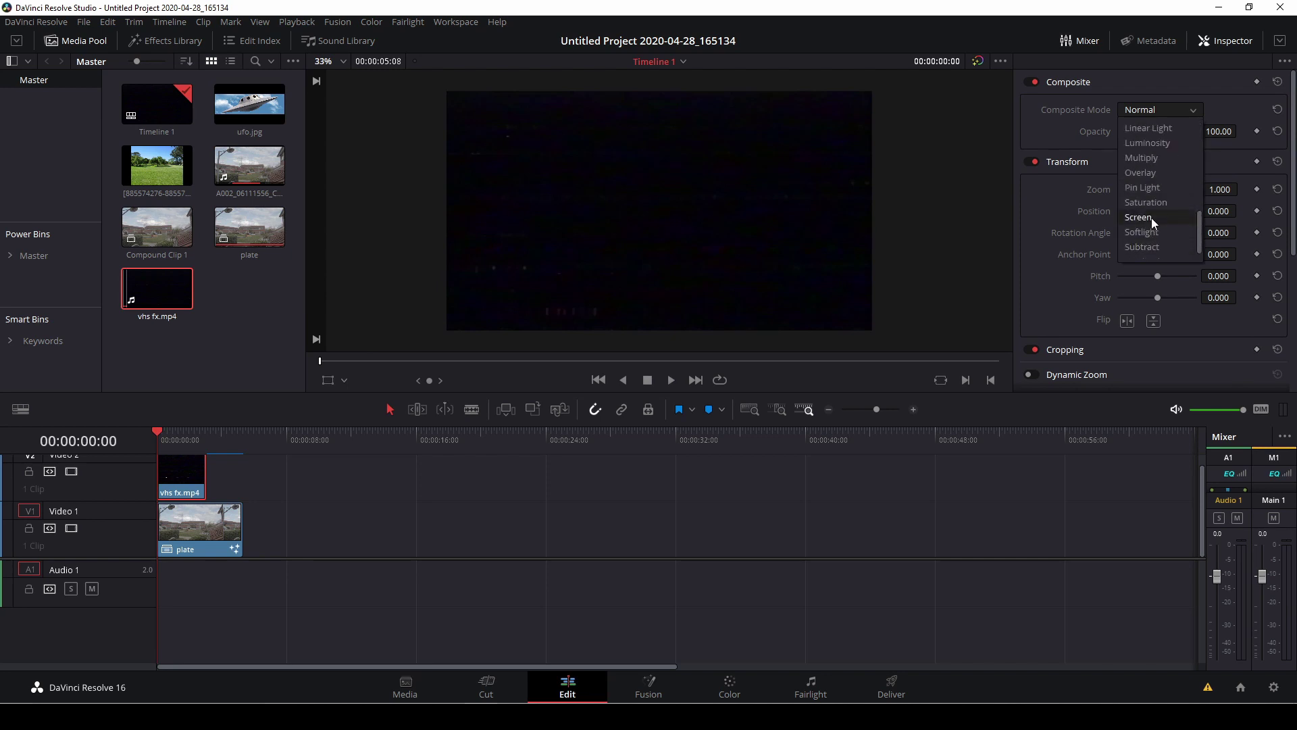
{"action": "left_click", "coordinate": [1151, 217]}
Extend the vhs fx.mp4 clip to 05:08 so it ends with the plate clip, and play back the overlay
{"action": "key", "text": "space"}
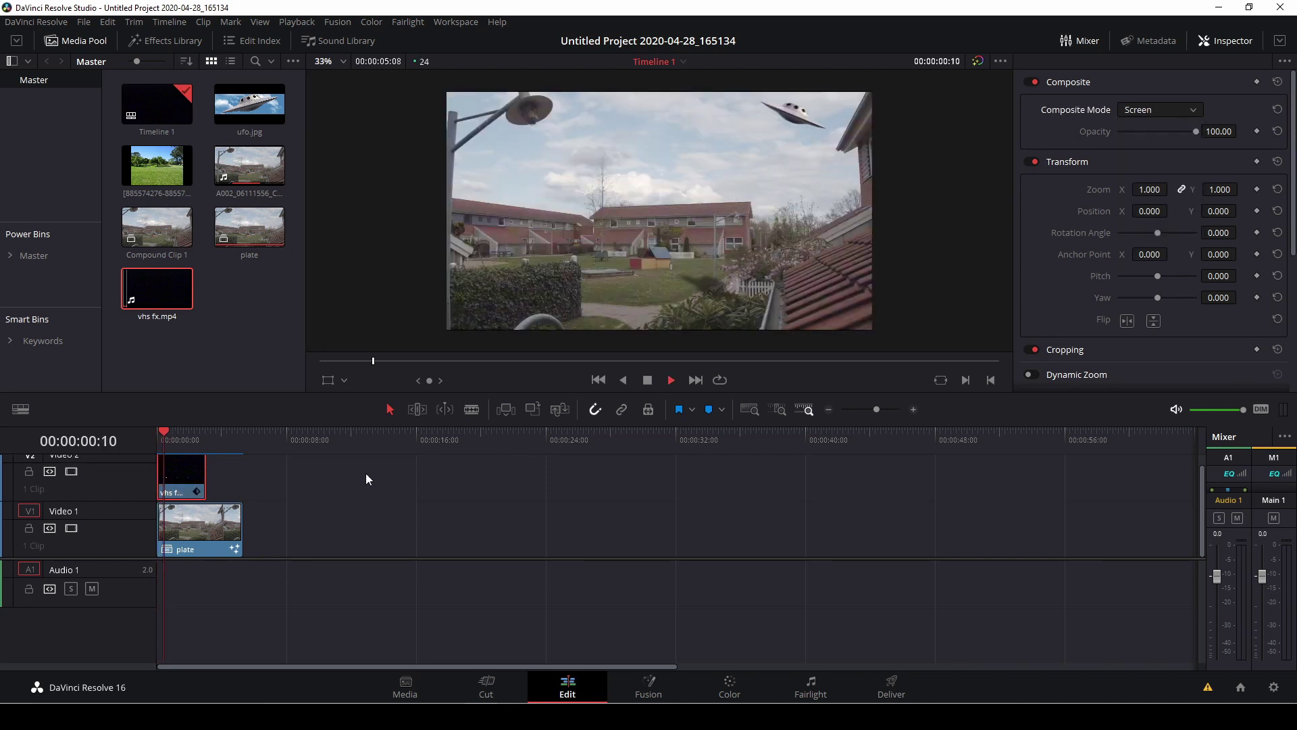
{"action": "key", "text": "space"}
{"action": "left_click_drag", "start_coordinate": [198, 474], "coordinate": [242, 474]}
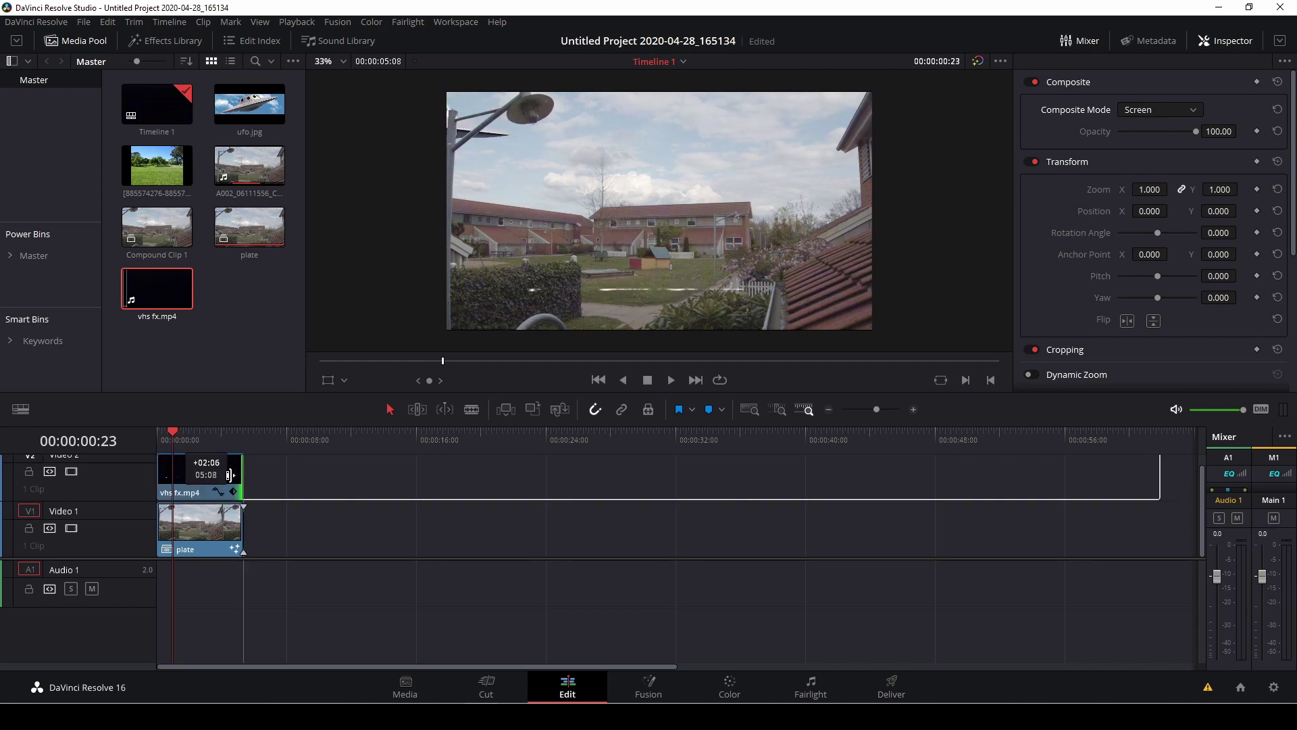
{"action": "key", "text": "space"}
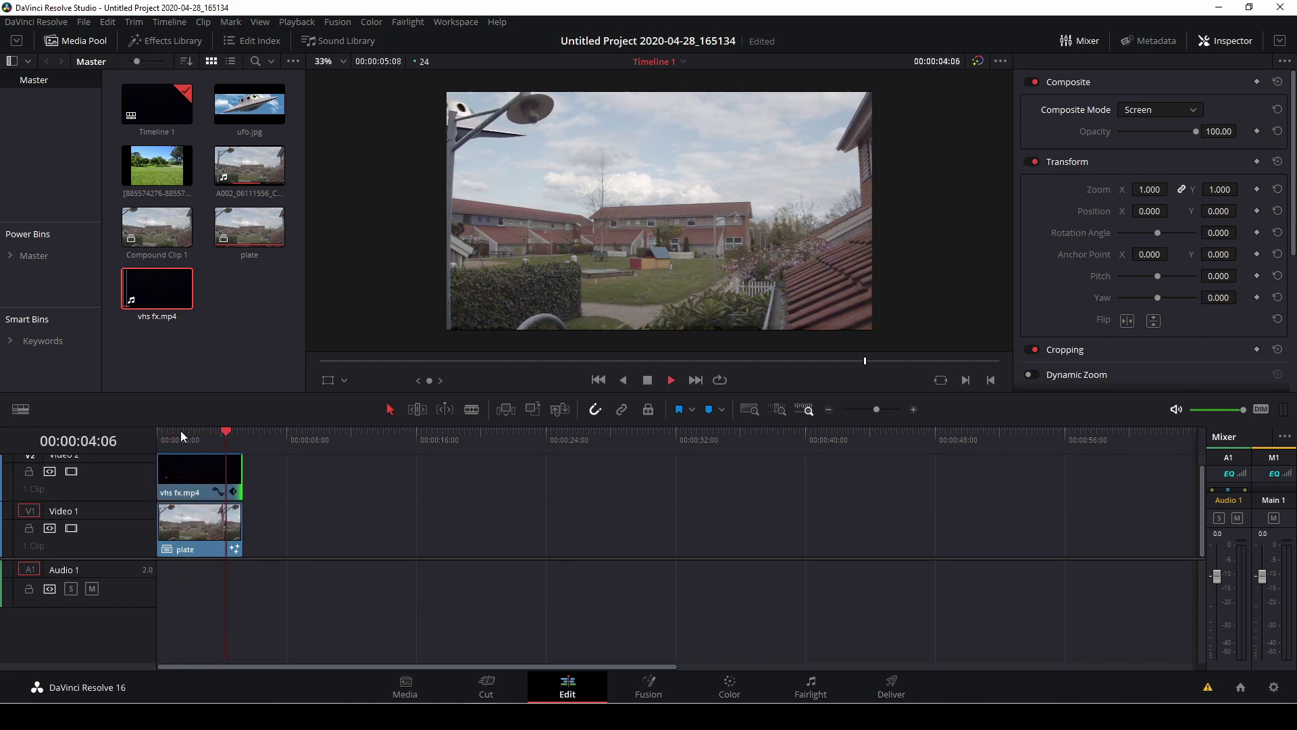
{"action": "key", "text": "space"}
Select the vhs fx.mp4 overlay clip and set its contrast to 1.780 on the Color page
{"action": "left_click", "coordinate": [208, 436]}
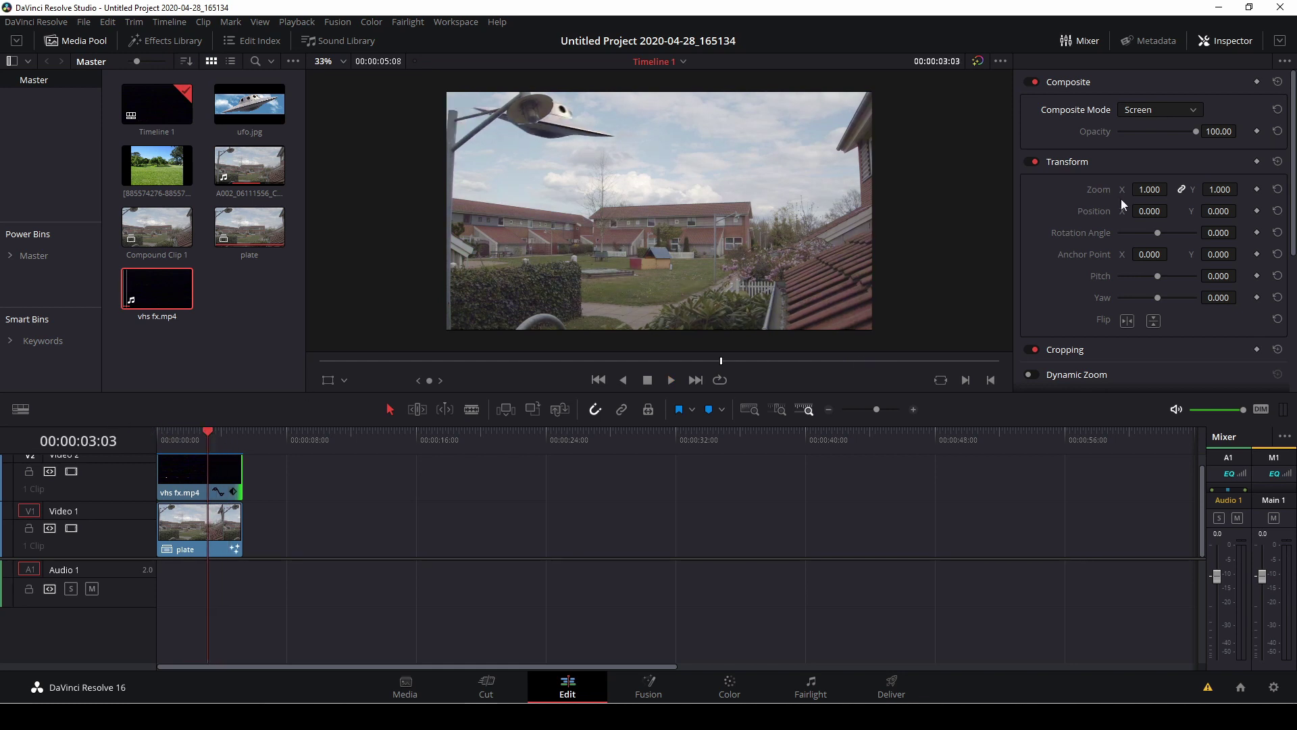
{"action": "left_click", "coordinate": [183, 471]}
{"action": "left_click", "coordinate": [730, 685]}
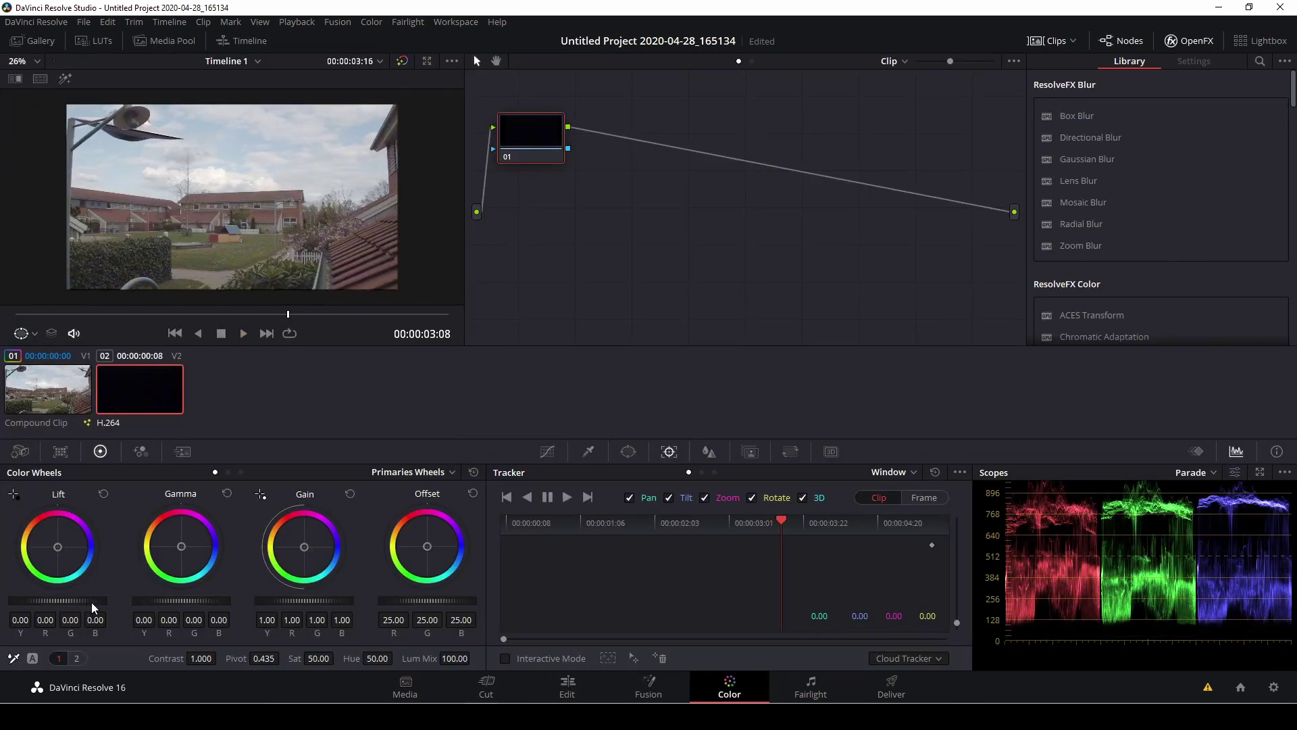
{"action": "left_click_drag", "start_coordinate": [201, 658], "coordinate": [220, 656]}
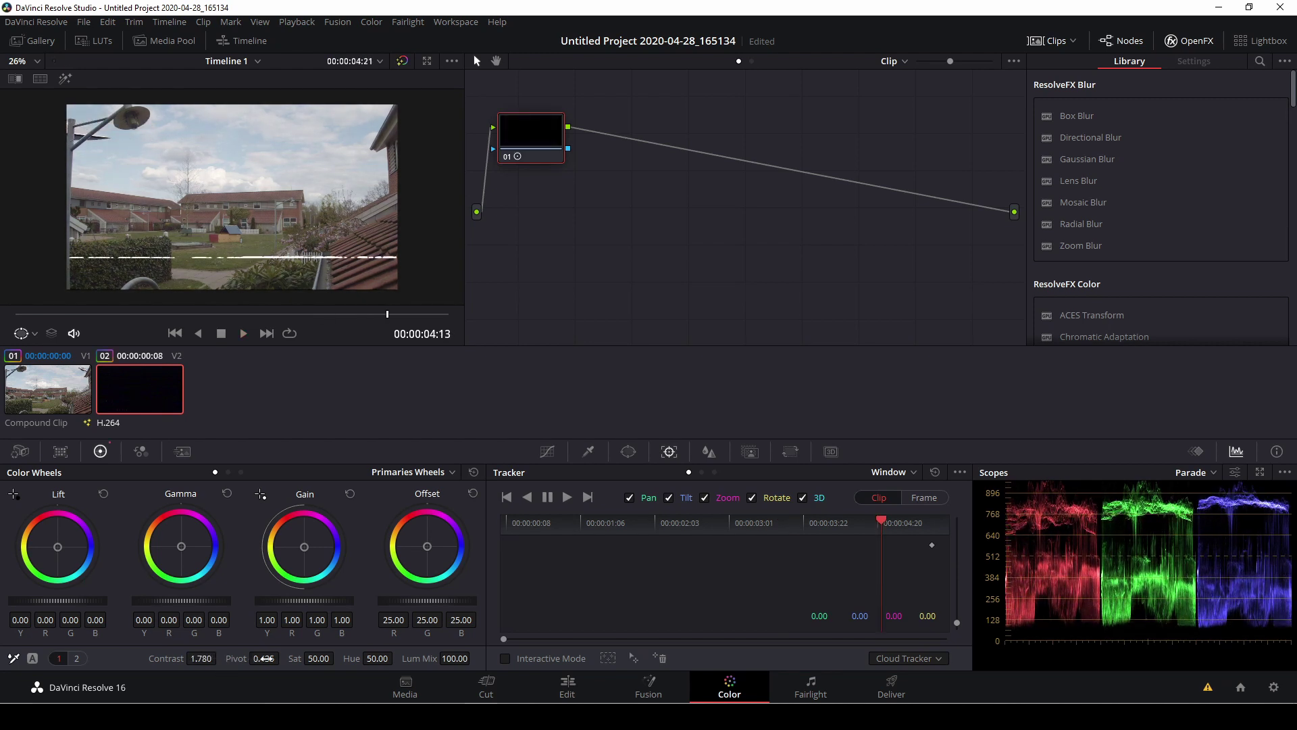
Adjust the overlay's saturation, set its temperature to 1480 and tint to 43.50, and raise its color boost
{"action": "left_click_drag", "start_coordinate": [322, 657], "coordinate": [318, 657]}
{"action": "left_click", "coordinate": [76, 658]}
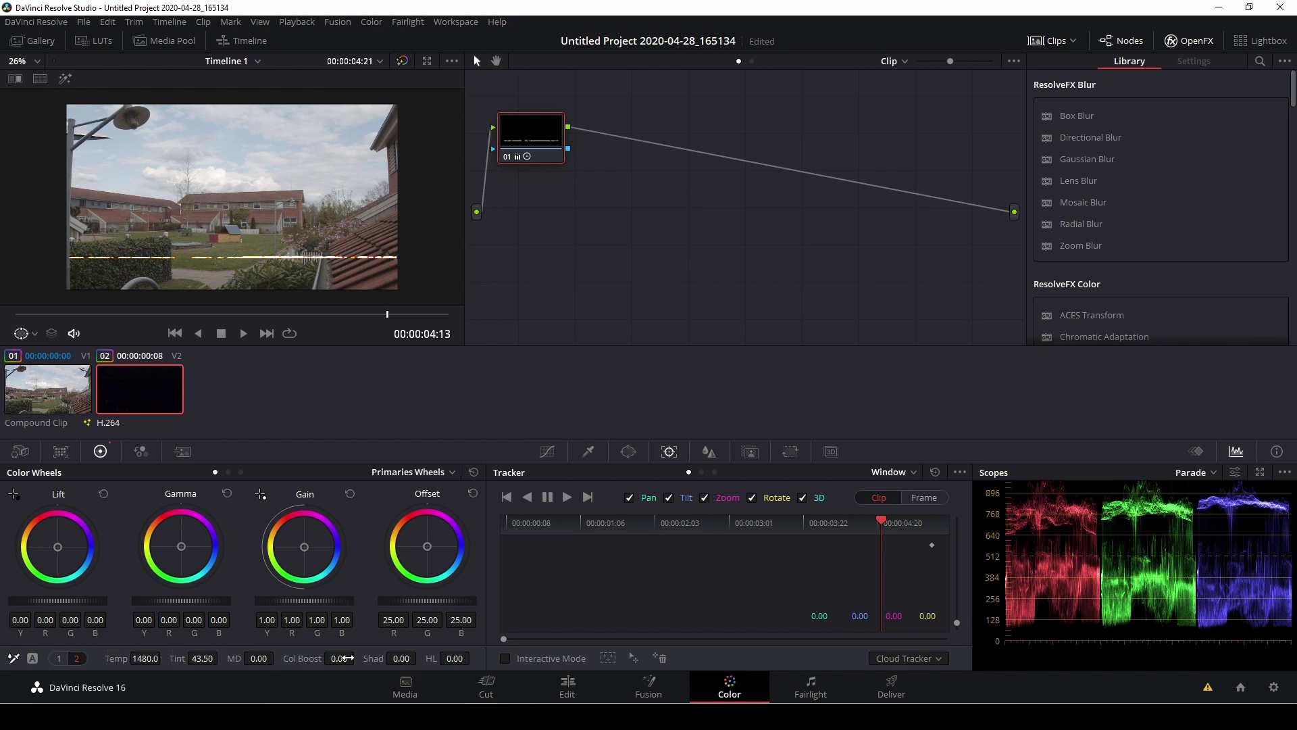
{"action": "left_click_drag", "start_coordinate": [348, 657], "coordinate": [358, 657]}
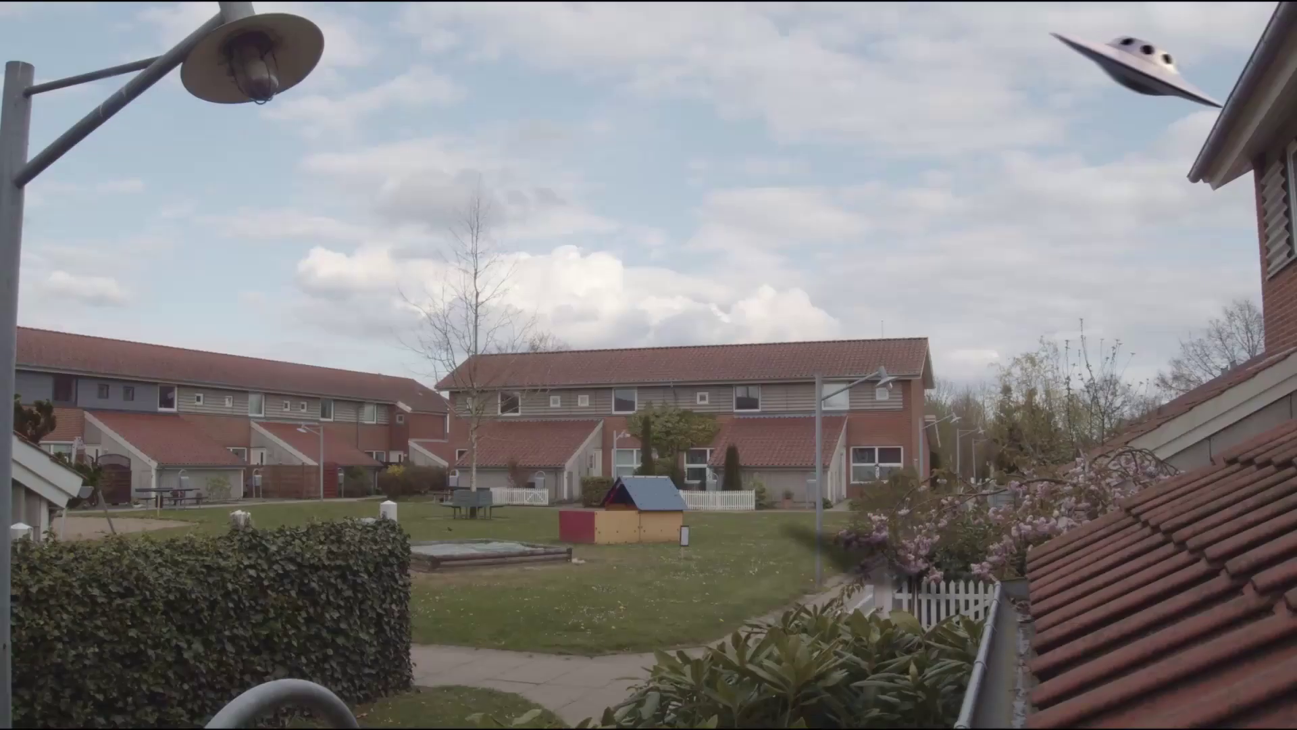